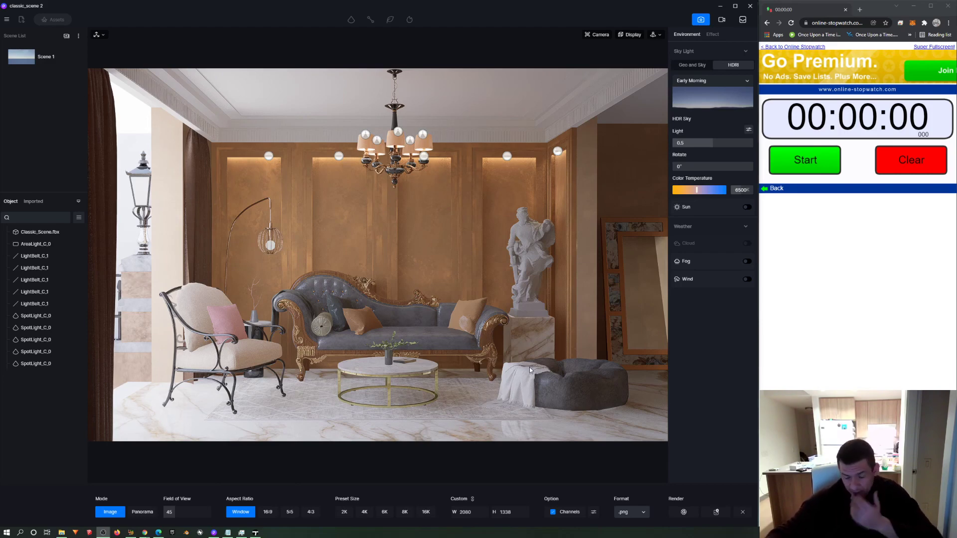
Start the D5 image render and save it as D5.png in Tests_Renderings, replacing the old file
{"action": "left_click", "coordinate": [683, 512]}
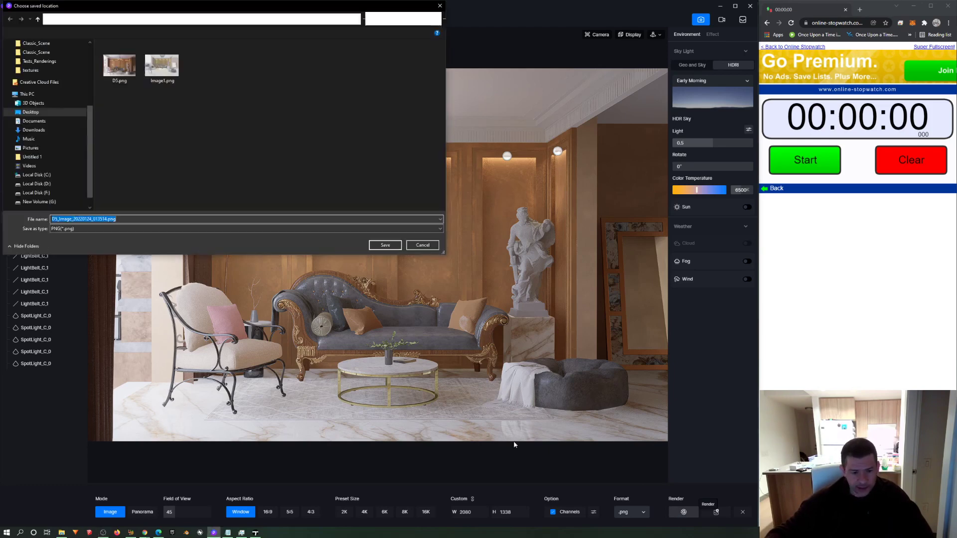
{"action": "left_click", "coordinate": [130, 71]}
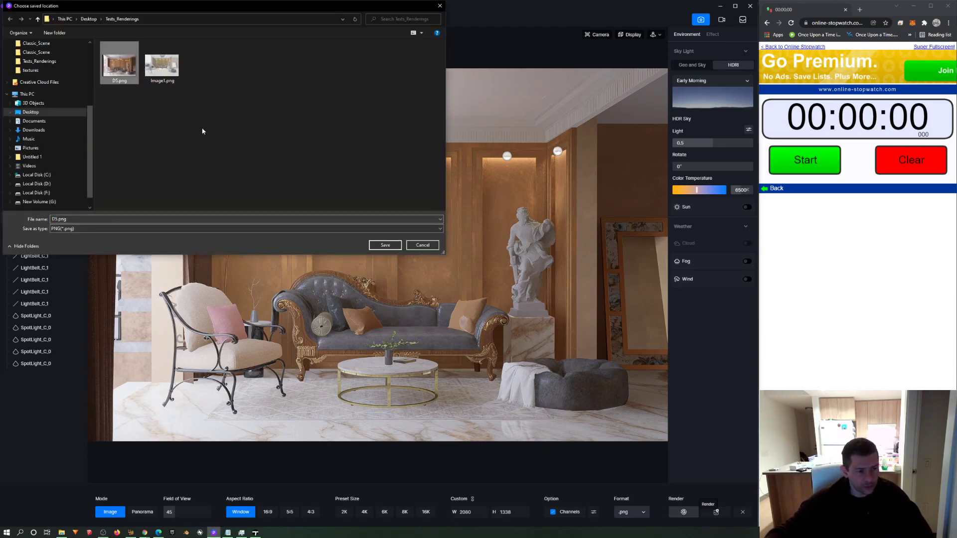
{"action": "left_click", "coordinate": [161, 69]}
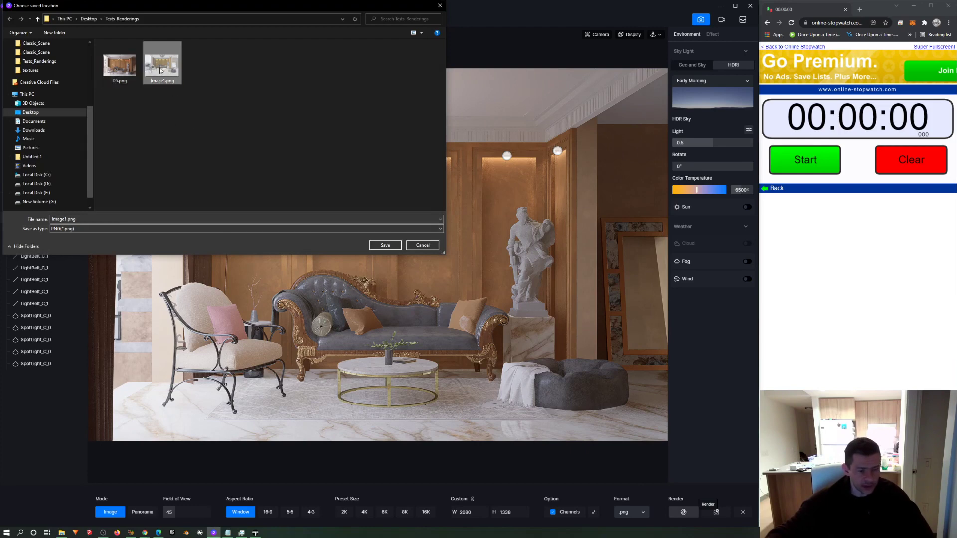
{"action": "key", "text": "Delete"}
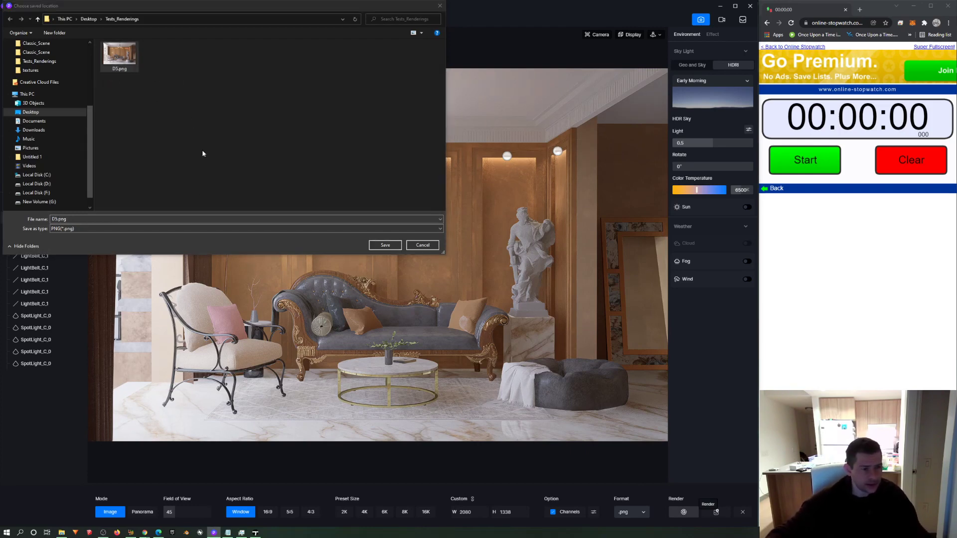
{"action": "key", "text": "Delete"}
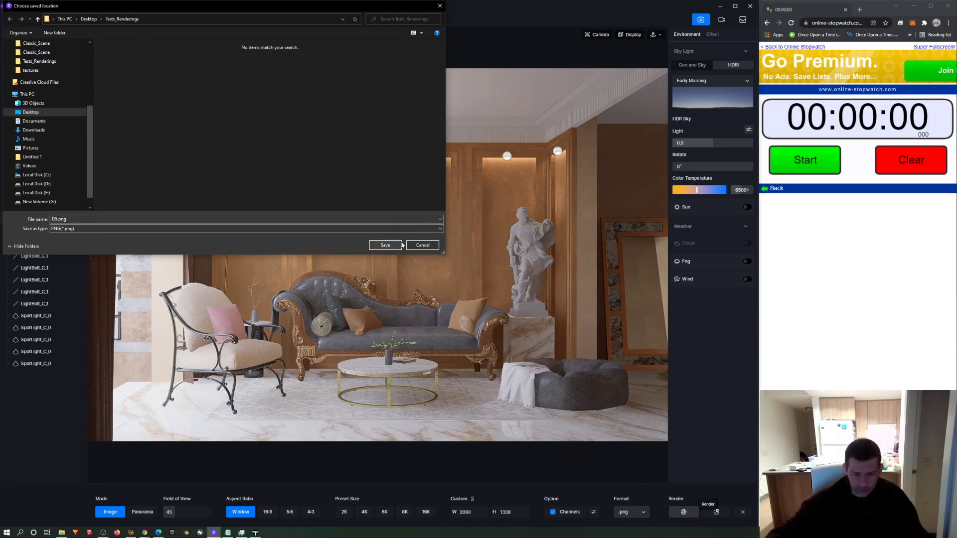
{"action": "left_click", "coordinate": [385, 244]}
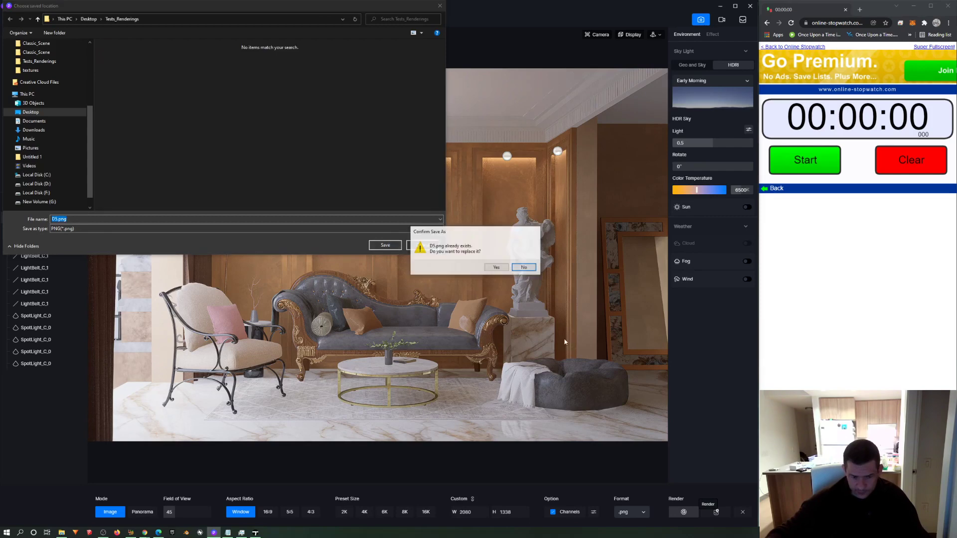
Confirm replacing D5.png and time the D5 render to completion, stopping the stopwatch at 1:03
{"action": "left_click", "coordinate": [501, 268]}
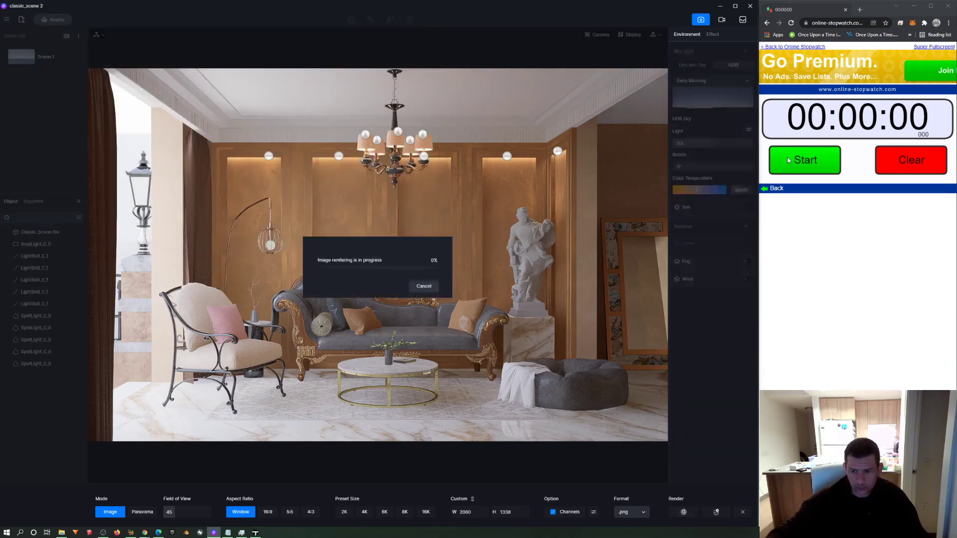
{"action": "left_click", "coordinate": [797, 160]}
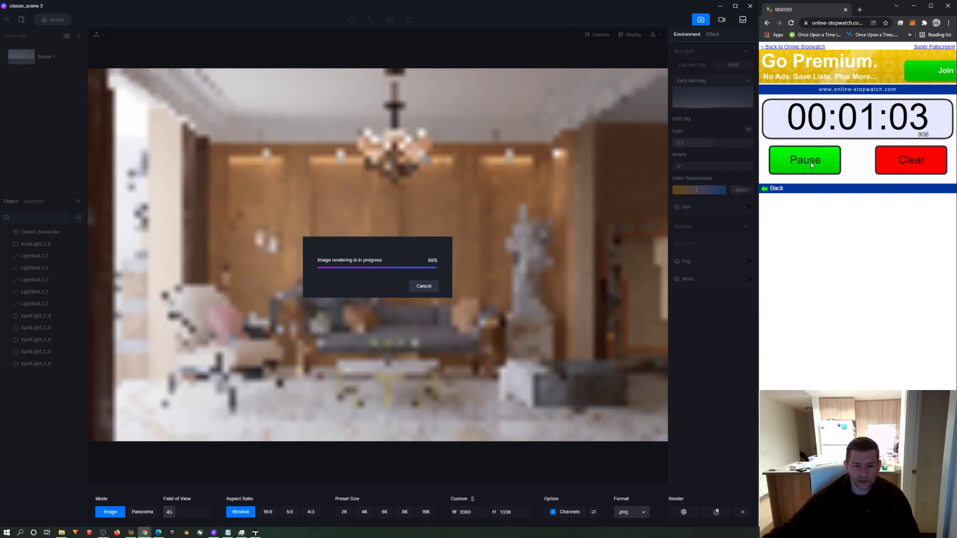
{"action": "left_click", "coordinate": [810, 162]}
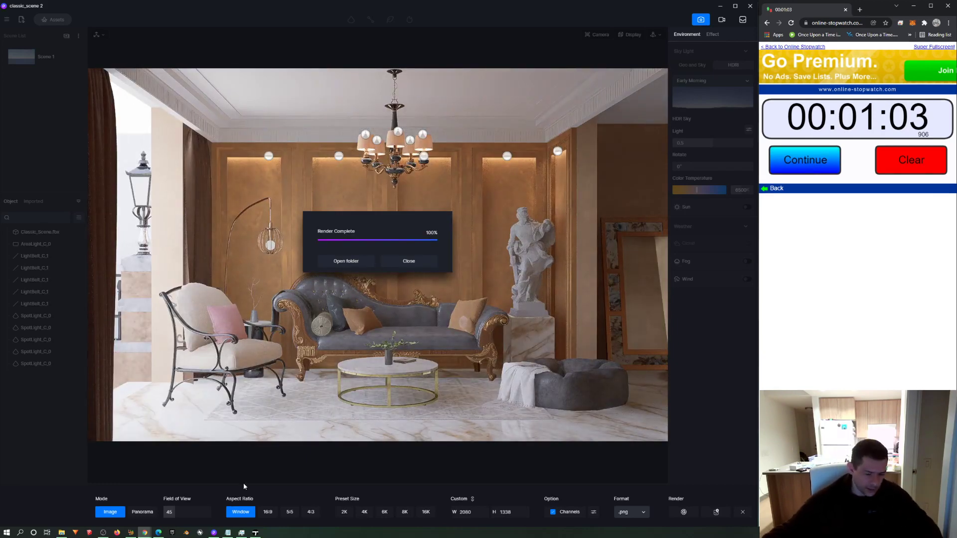
Enter 1:03 as the D5 render time on line 1 of the Notepad timing notes
{"action": "left_click", "coordinate": [227, 532]}
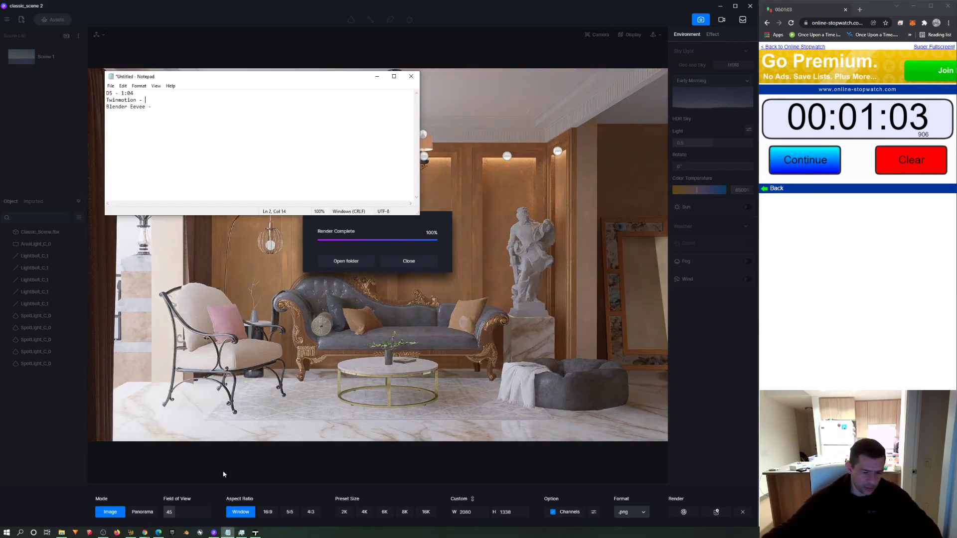
{"action": "left_click", "coordinate": [132, 93]}
{"action": "type", "text": "3"}
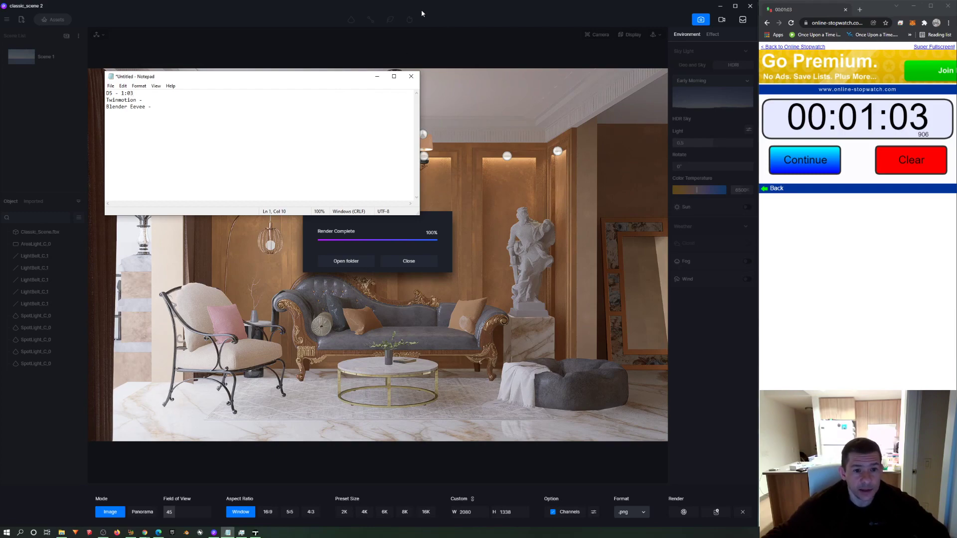
Delete the D5 AO, MaterialID, Reflection, SkyMask and Transparent pass images from Tests_Renderings
{"action": "left_click", "coordinate": [377, 76]}
{"action": "left_click", "coordinate": [61, 533]}
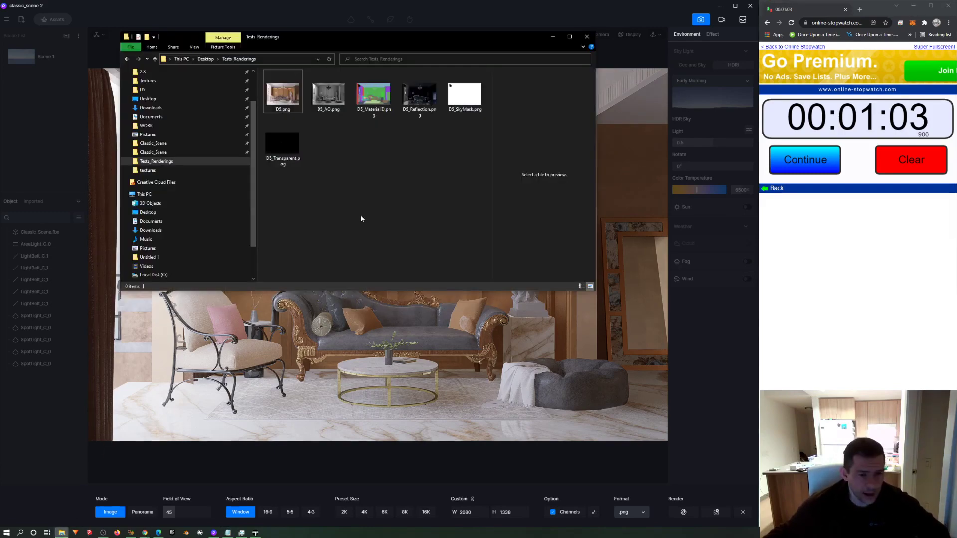
{"action": "left_click_drag", "start_coordinate": [470, 215], "coordinate": [324, 80]}
{"action": "key", "text": "Delete"}
{"action": "left_click", "coordinate": [327, 89]}
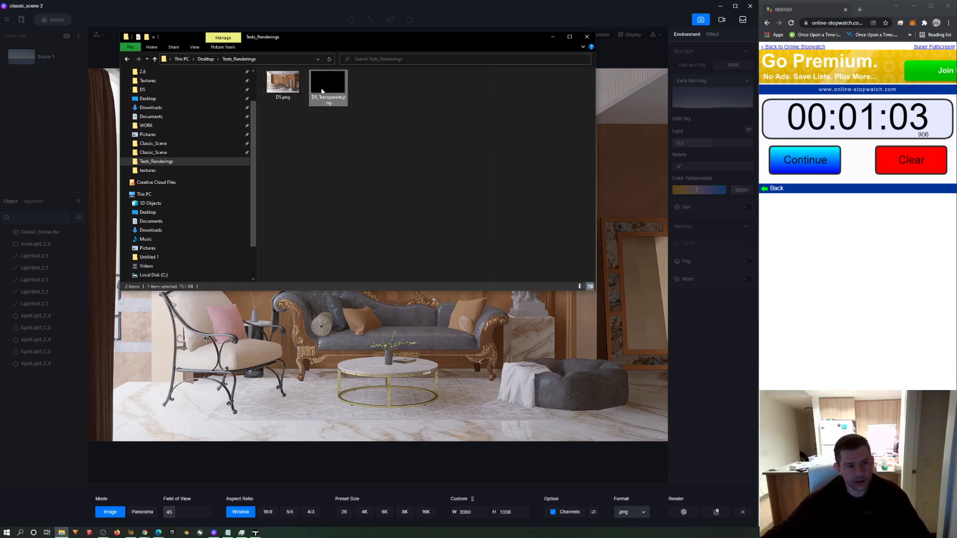
{"action": "key", "text": "Delete"}
{"action": "left_click", "coordinate": [552, 37]}
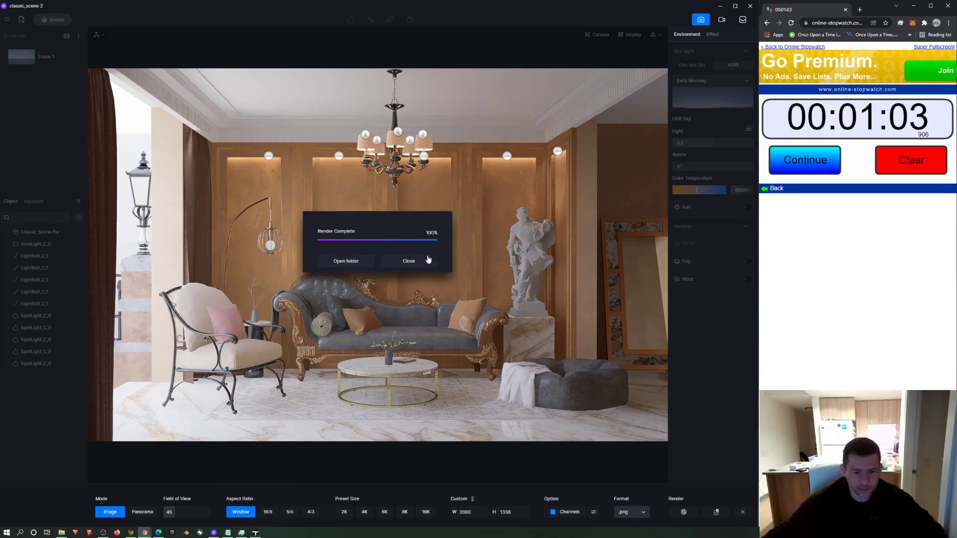
Switch to Twinmotion and enable the Path Tracer for the viewport
{"action": "left_click", "coordinate": [256, 532]}
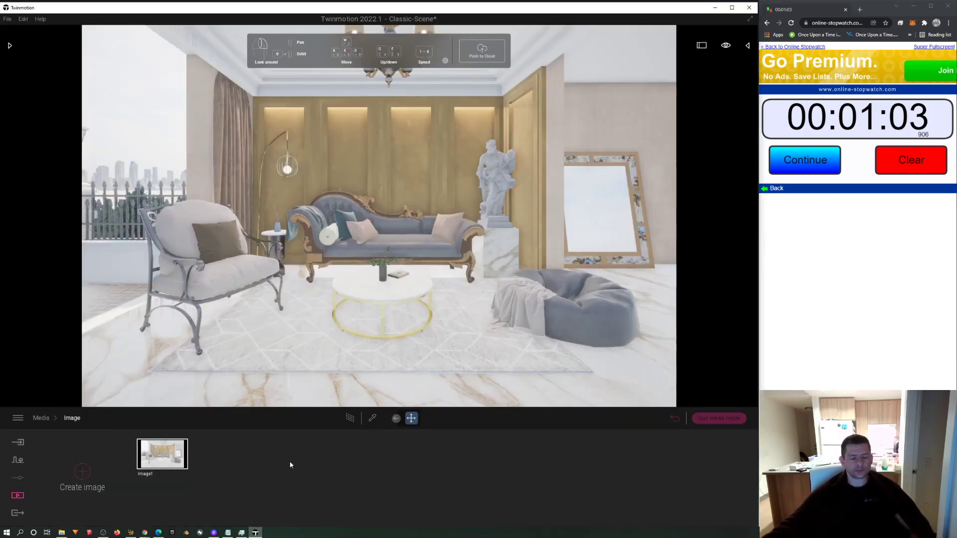
{"action": "left_click", "coordinate": [351, 421]}
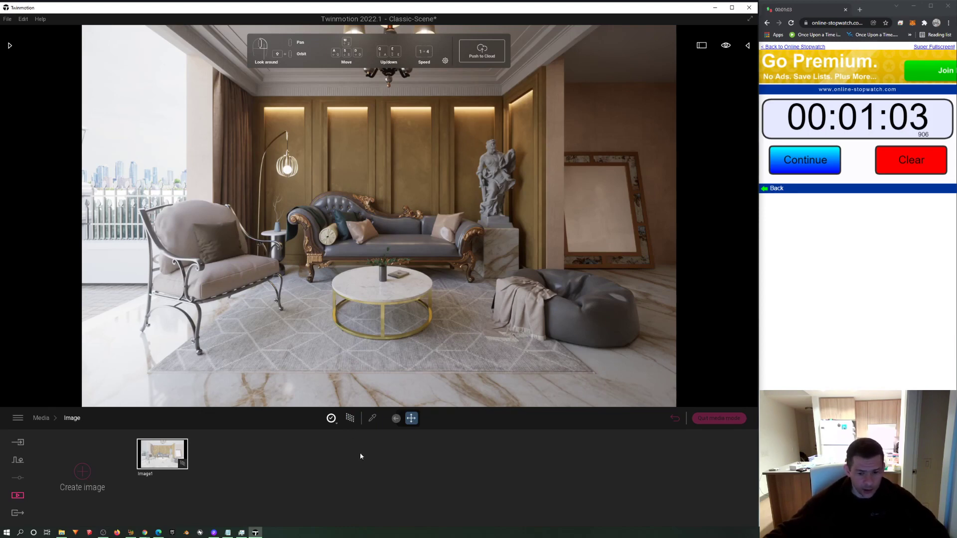
Export Image1 to Tests_Renderings, resetting and starting the stopwatch as the export begins
{"action": "left_click", "coordinate": [18, 513]}
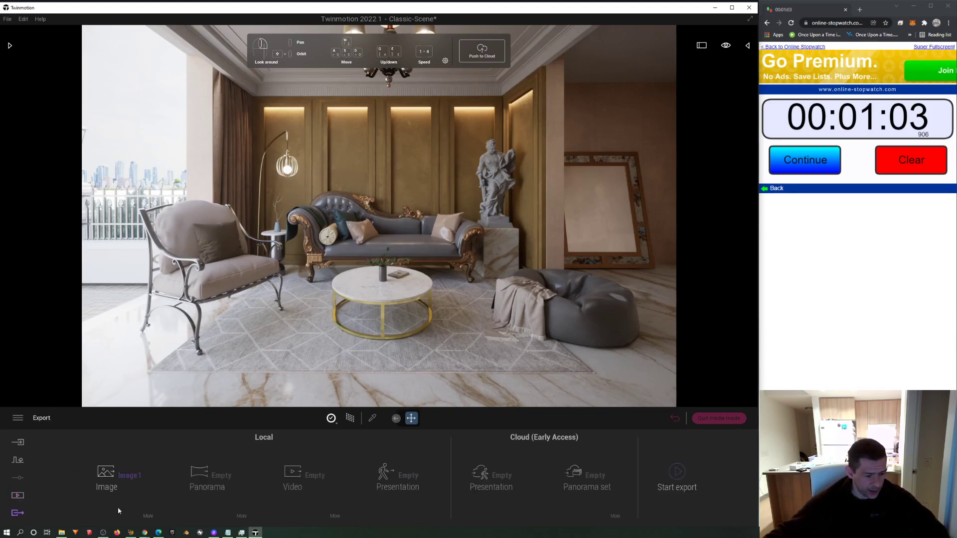
{"action": "left_click", "coordinate": [676, 472]}
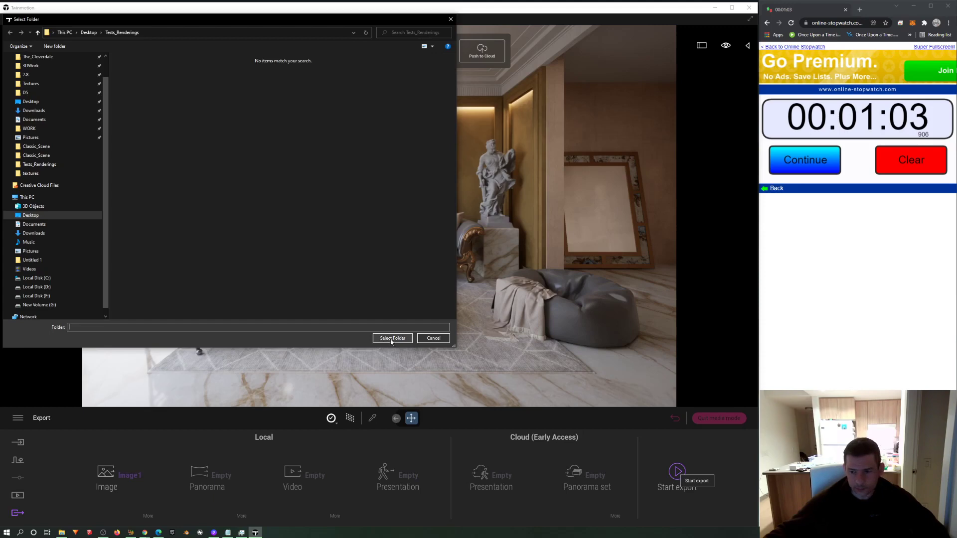
{"action": "left_click", "coordinate": [911, 159]}
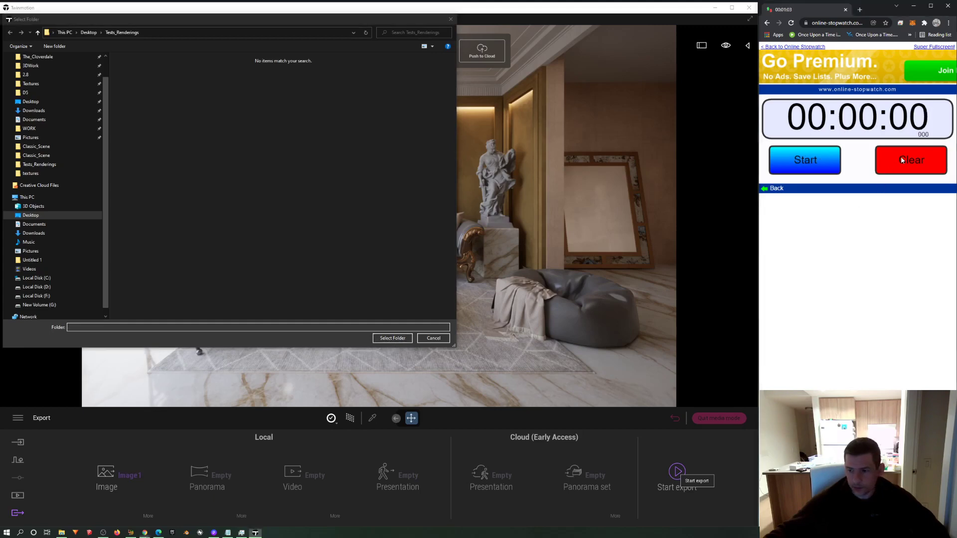
{"action": "left_click", "coordinate": [392, 338]}
{"action": "left_click", "coordinate": [801, 155]}
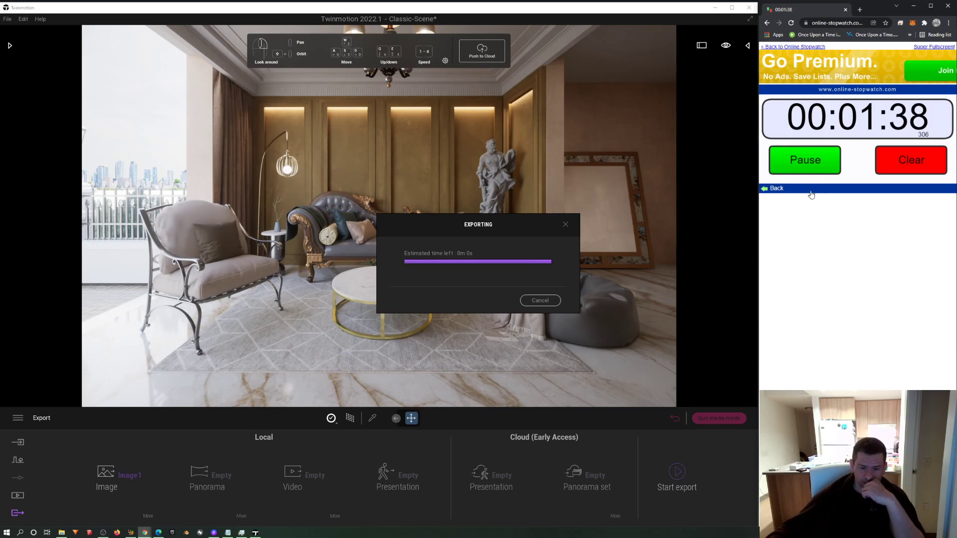
Stop the stopwatch at 1:44 when the export finishes and open Tests_Renderings in File Explorer
{"action": "left_click", "coordinate": [811, 165]}
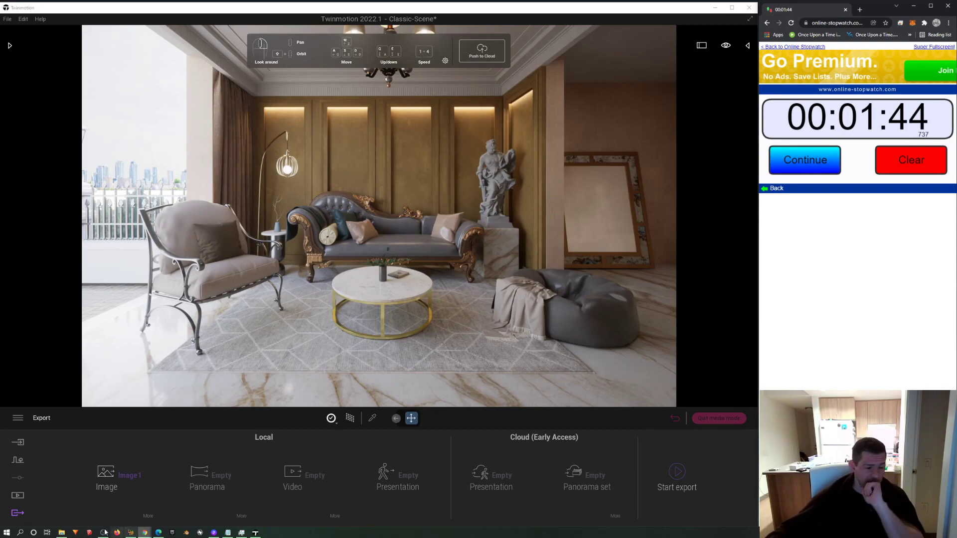
{"action": "left_click", "coordinate": [62, 532]}
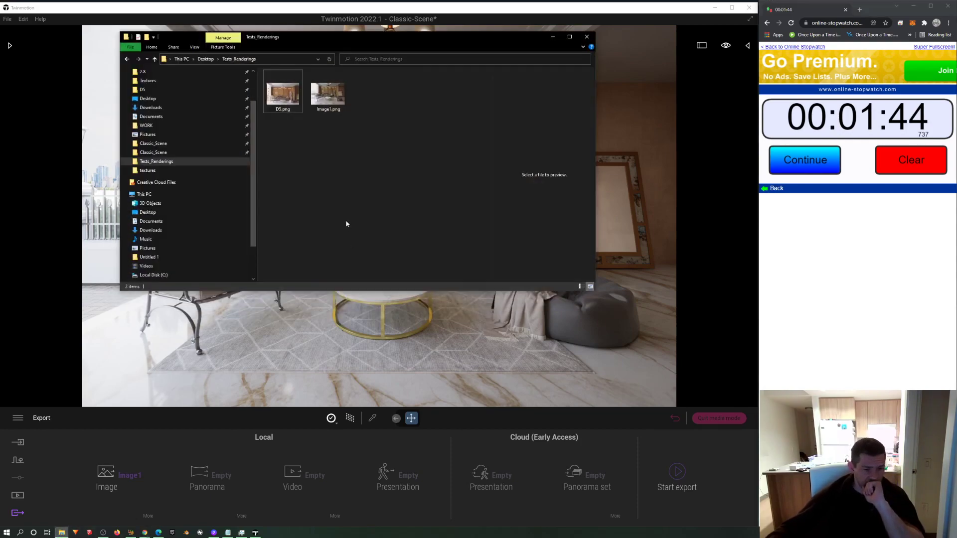
Rename the exported Image1.png to Twinmotion.png in Tests_Renderings
{"action": "left_click", "coordinate": [327, 109]}
{"action": "left_click", "coordinate": [327, 109]}
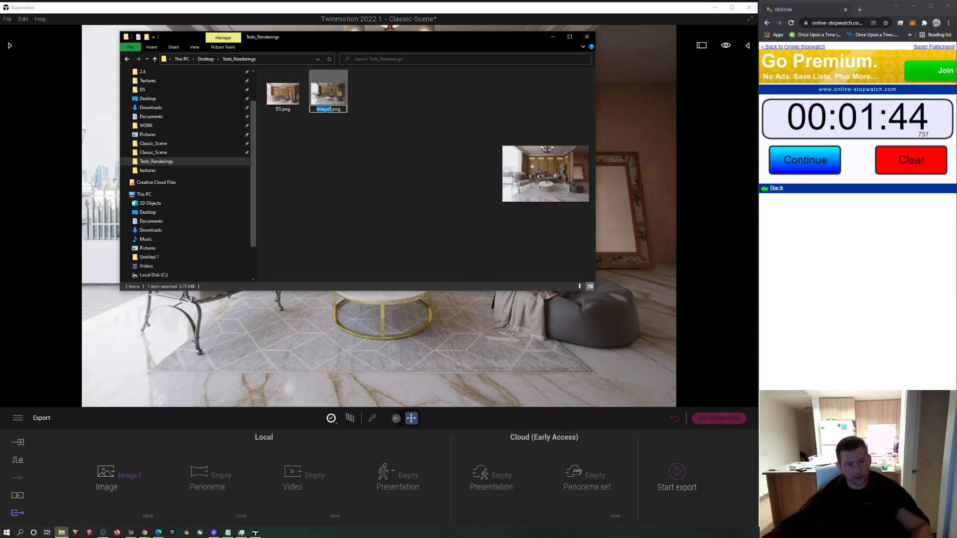
{"action": "type", "text": "Twinmo"}
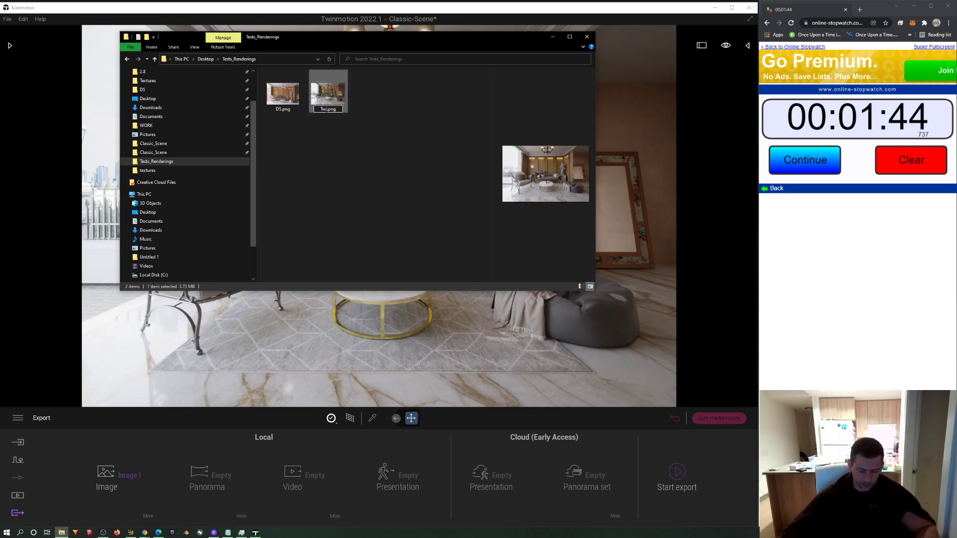
{"action": "type", "text": "tion"}
{"action": "key", "text": "Return"}
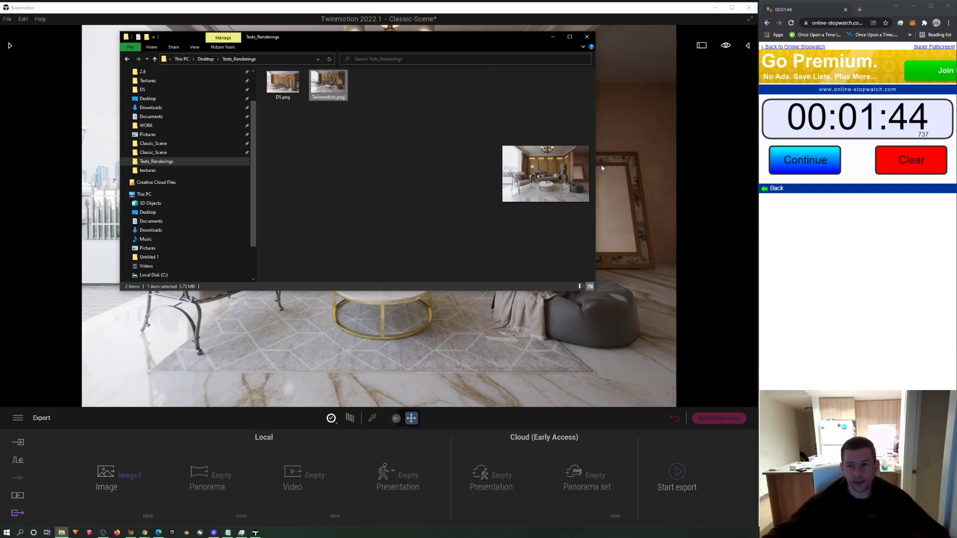
{"action": "left_click", "coordinate": [227, 532]}
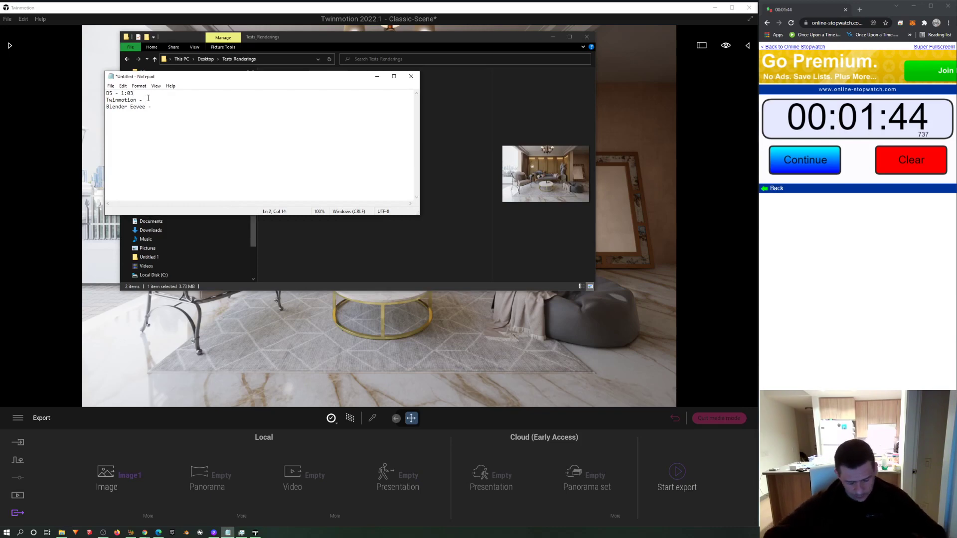
Log the Twinmotion time as 1:44 in Notepad and switch over to Blender
{"action": "type", "text": "1:44"}
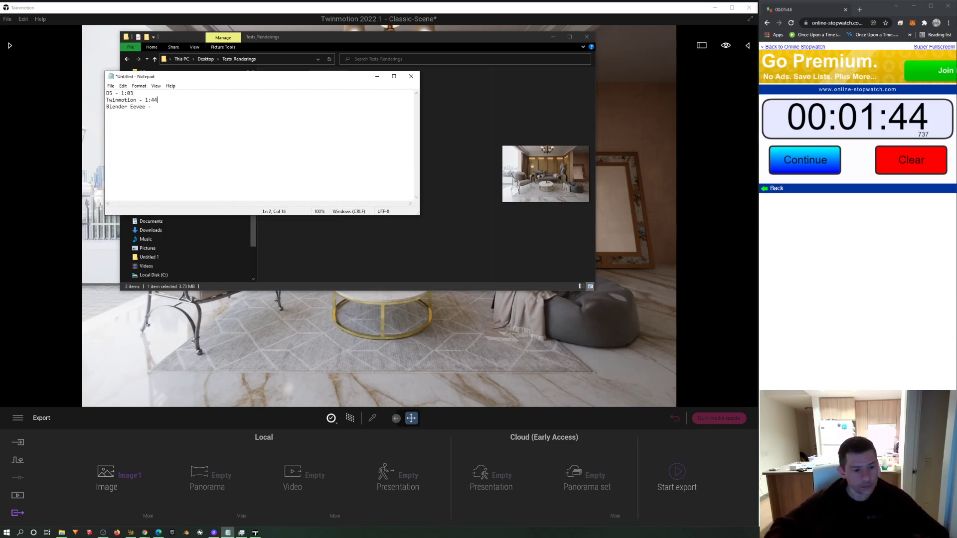
{"action": "left_click", "coordinate": [187, 533]}
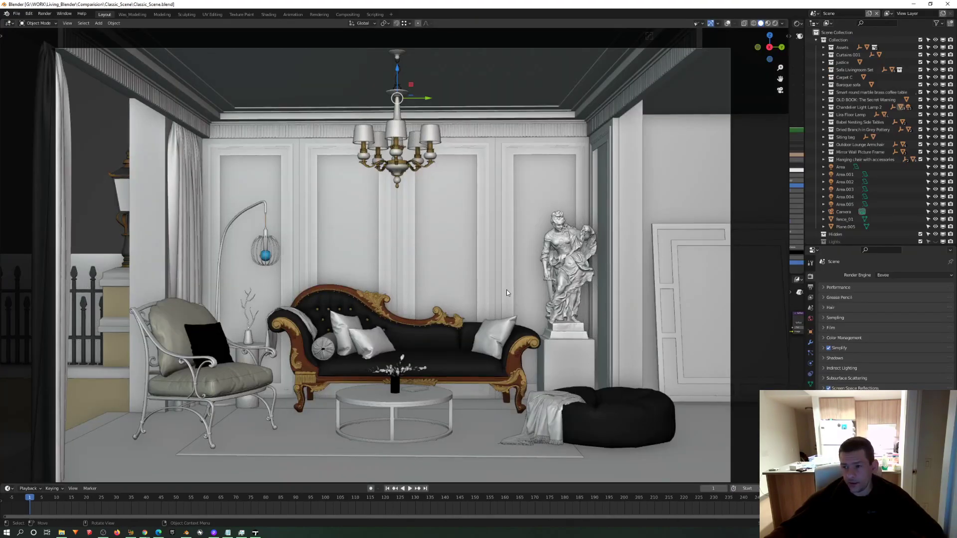
Restore and resize the Blender window so it sits left of the browser stopwatch
{"action": "double_click", "coordinate": [870, 4]}
{"action": "left_click_drag", "start_coordinate": [801, 10], "coordinate": [729, 17]}
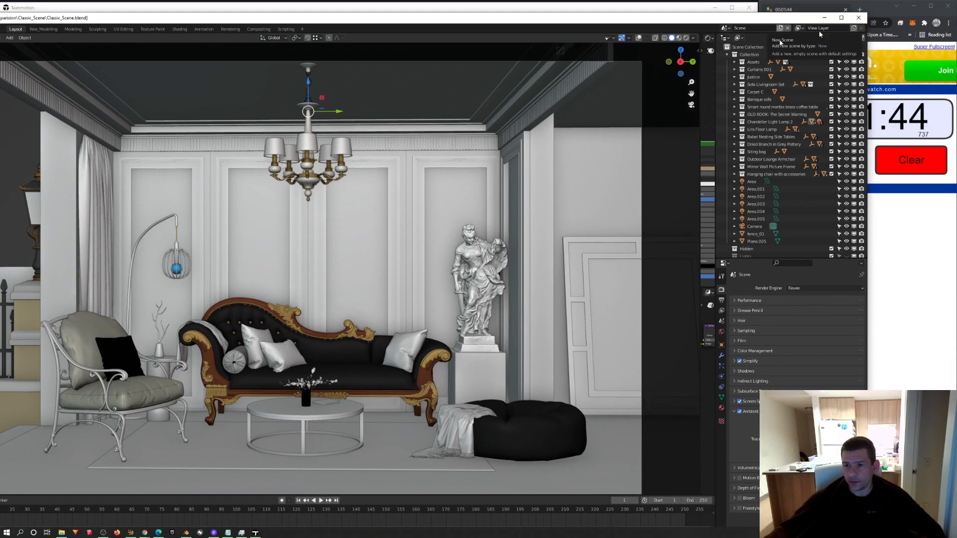
{"action": "left_click_drag", "start_coordinate": [869, 13], "coordinate": [828, 30]}
{"action": "left_click_drag", "start_coordinate": [744, 50], "coordinate": [671, 8]}
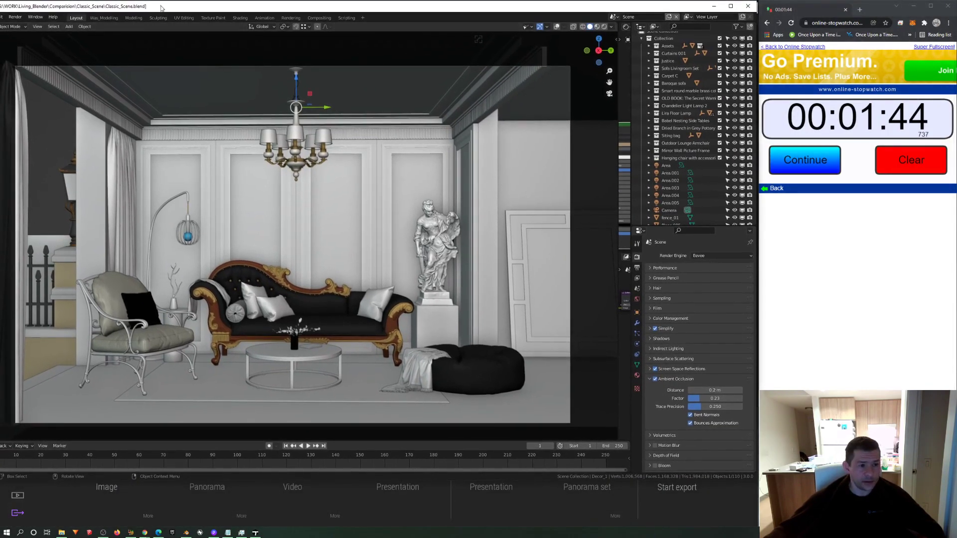
{"action": "left_click_drag", "start_coordinate": [174, 8], "coordinate": [246, 14]}
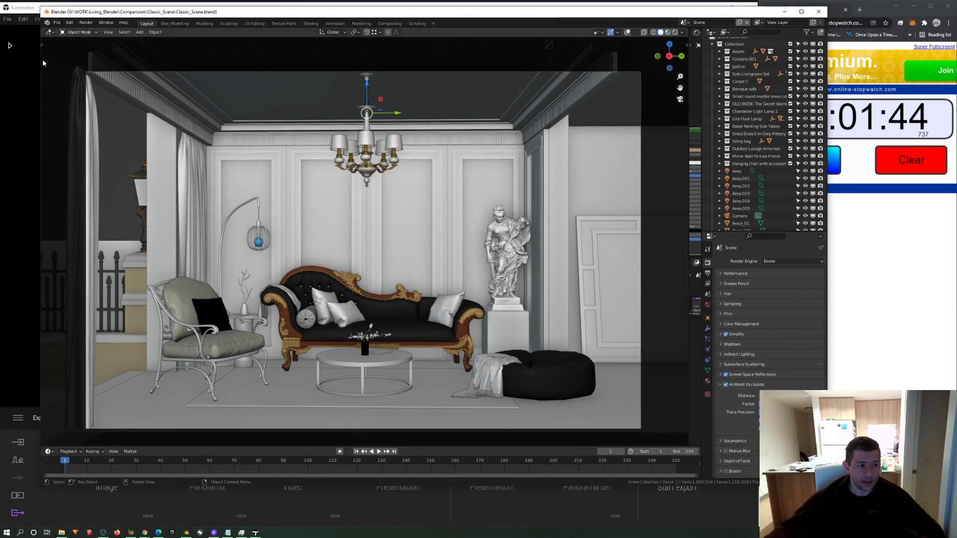
{"action": "left_click_drag", "start_coordinate": [38, 69], "coordinate": [32, 9]}
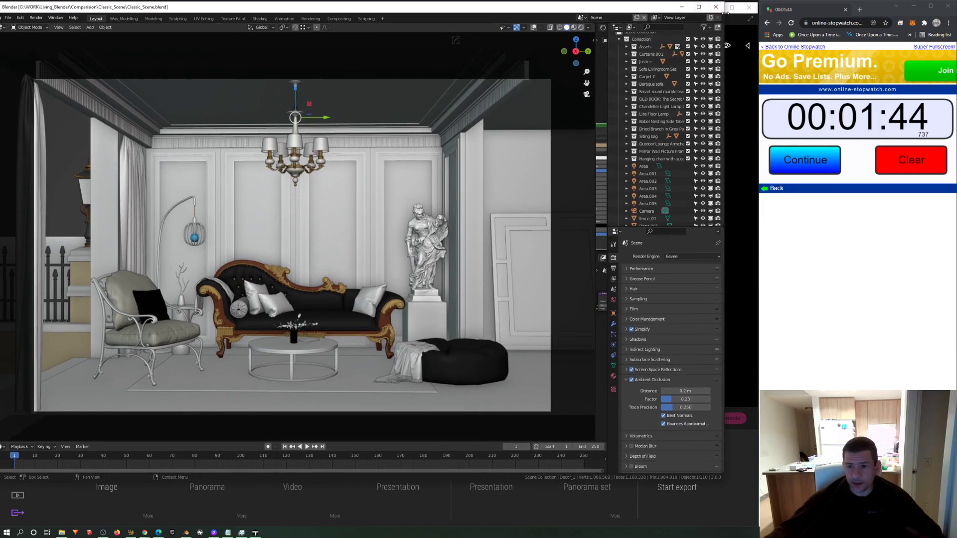
{"action": "left_click_drag", "start_coordinate": [730, 11], "coordinate": [757, 17]}
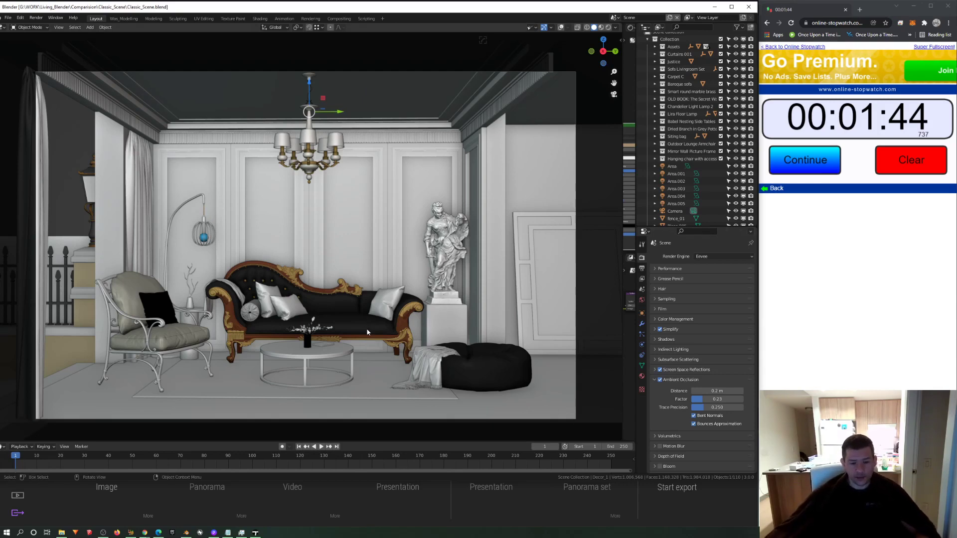
{"action": "key", "text": "z"}
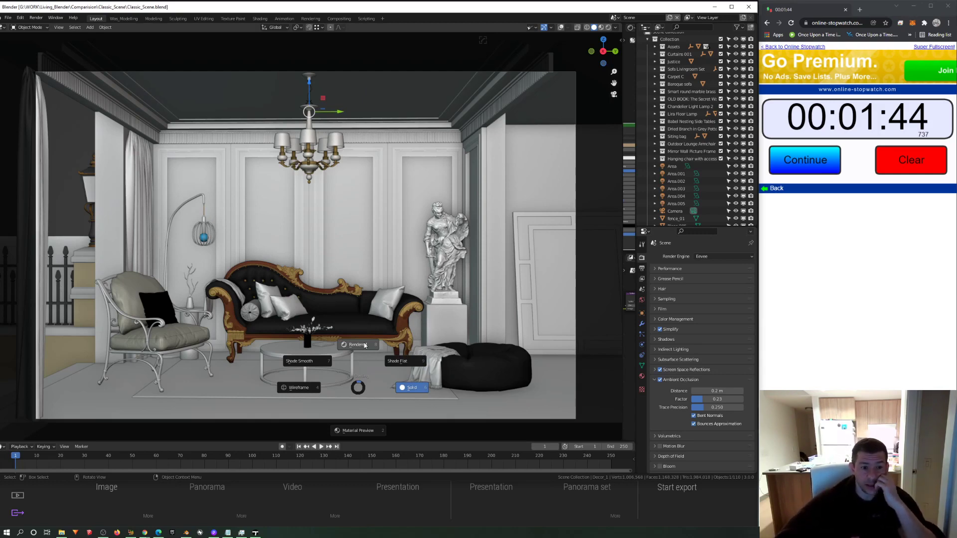
Switch the viewport to rendered shading and push the Ambient Occlusion factor to 1.00
{"action": "left_click", "coordinate": [365, 345]}
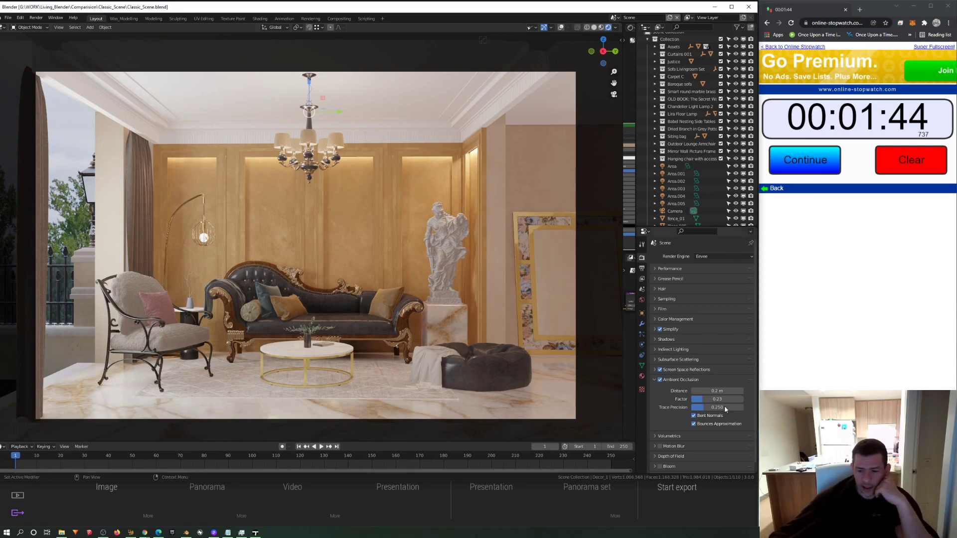
{"action": "left_click_drag", "start_coordinate": [725, 399], "coordinate": [745, 401]}
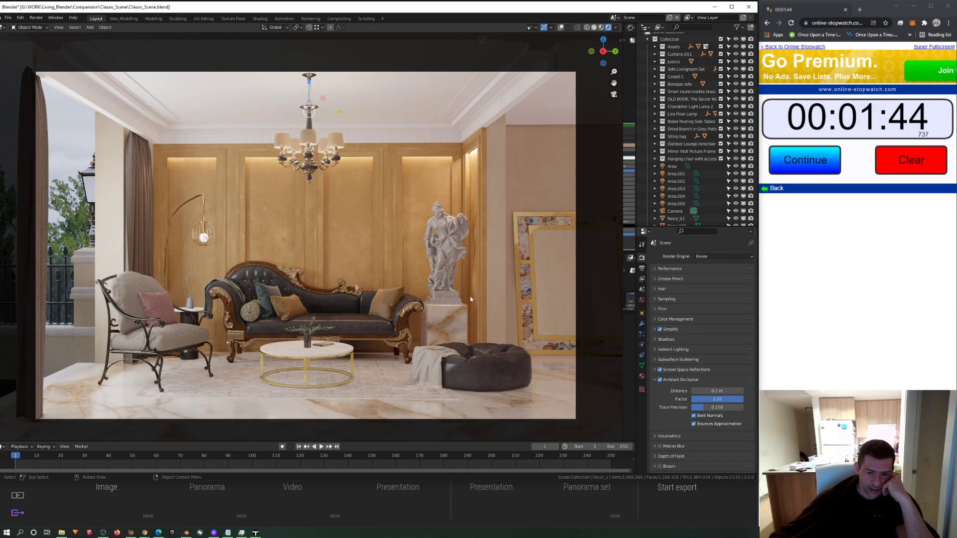
{"action": "scroll", "coordinate": [459, 272], "scroll_direction": "up", "scroll_amount": 5}
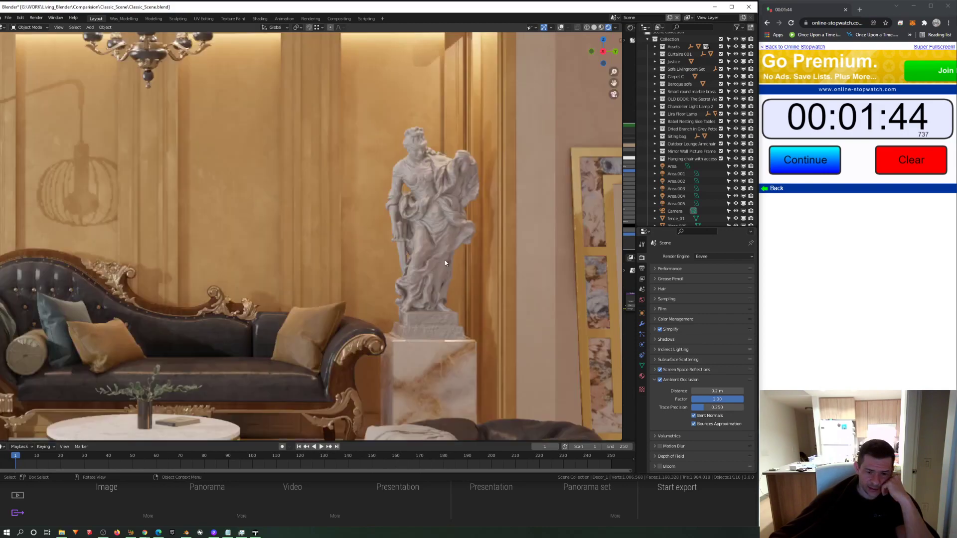
{"action": "scroll", "coordinate": [463, 219], "scroll_direction": "up", "scroll_amount": 3}
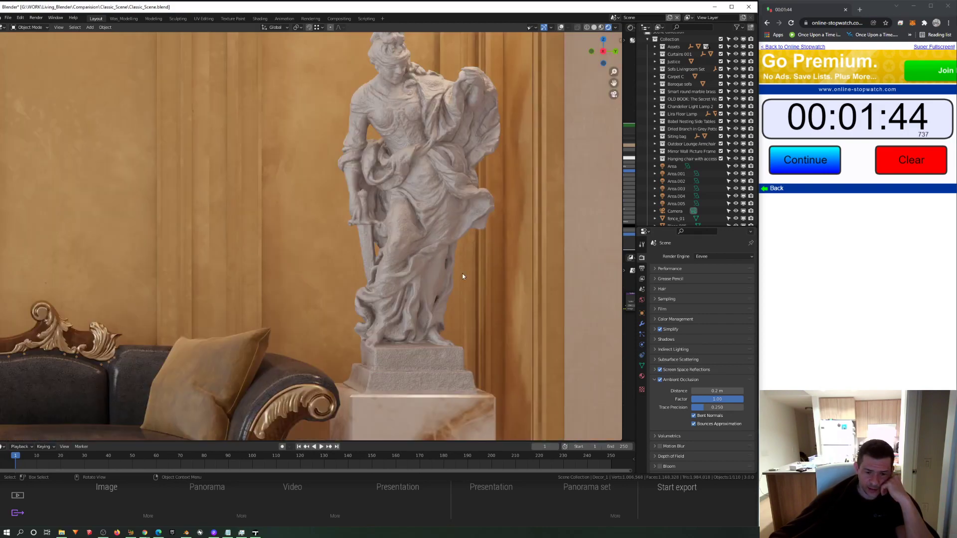
{"action": "scroll", "coordinate": [462, 273], "scroll_direction": "down", "scroll_amount": 2}
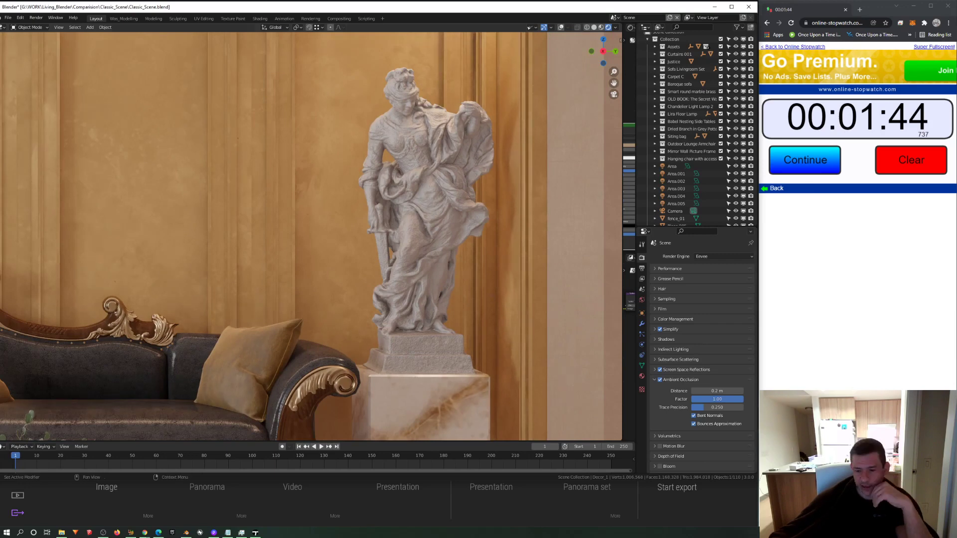
Set the Ambient Occlusion factor to exactly 0.20 and return to the camera view (Numpad 0)
{"action": "left_click_drag", "start_coordinate": [741, 399], "coordinate": [709, 403]}
{"action": "left_click", "coordinate": [709, 403]}
{"action": "type", "text": "2"}
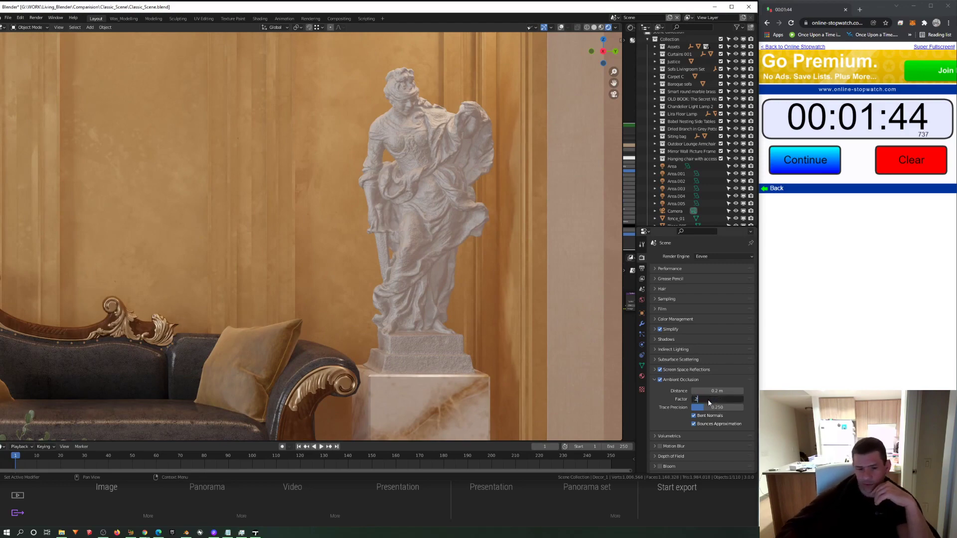
{"action": "key", "text": "Return"}
{"action": "key", "text": "KP_0"}
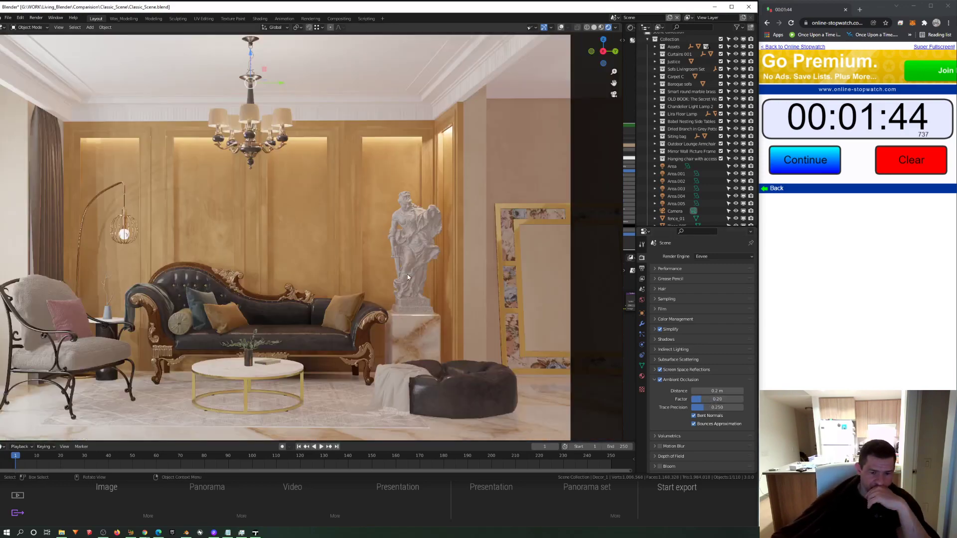
{"action": "scroll", "coordinate": [408, 274], "scroll_direction": "down", "scroll_amount": 3}
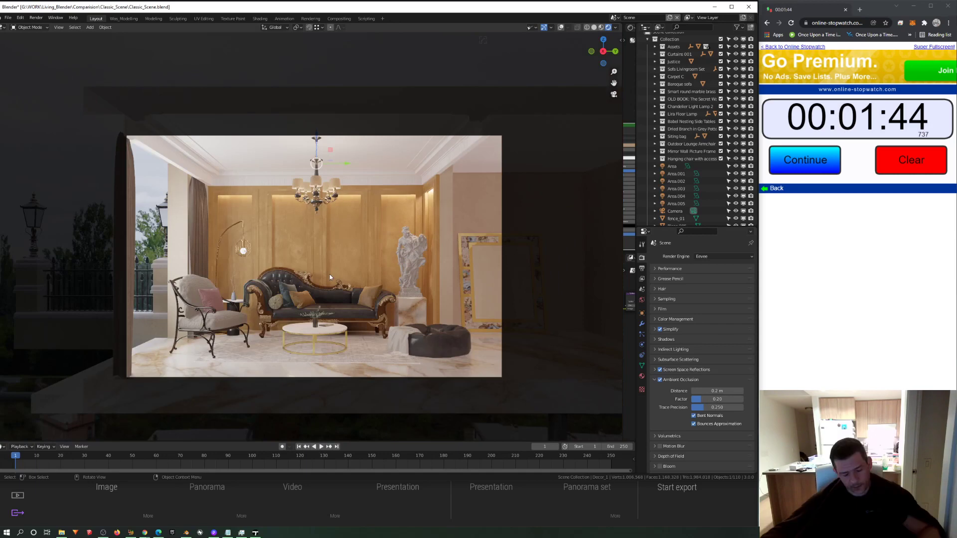
{"action": "scroll", "coordinate": [330, 274], "scroll_direction": "up", "scroll_amount": 2}
Switch the viewport to Solid shading and reset the stopwatch to zero
{"action": "key", "text": "z"}
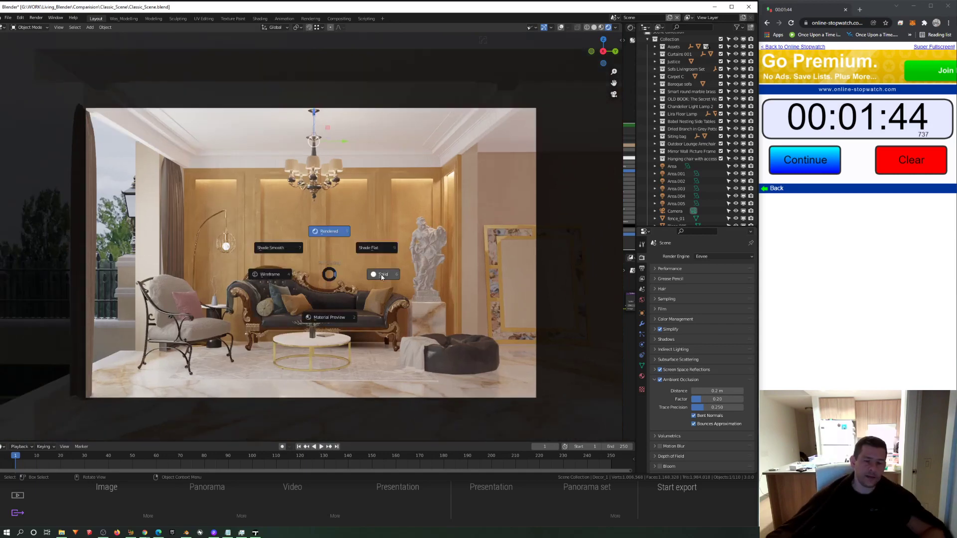
{"action": "left_click", "coordinate": [382, 275]}
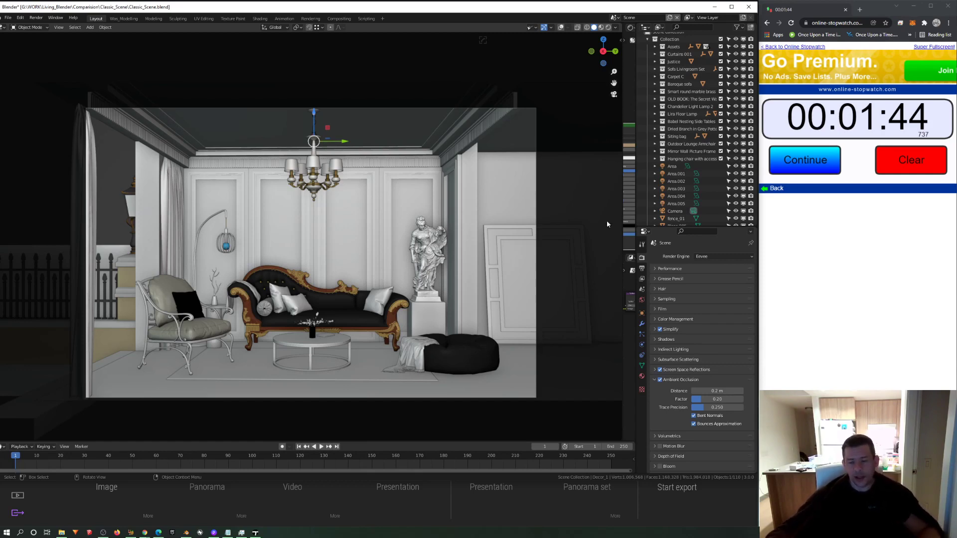
{"action": "left_click", "coordinate": [915, 161]}
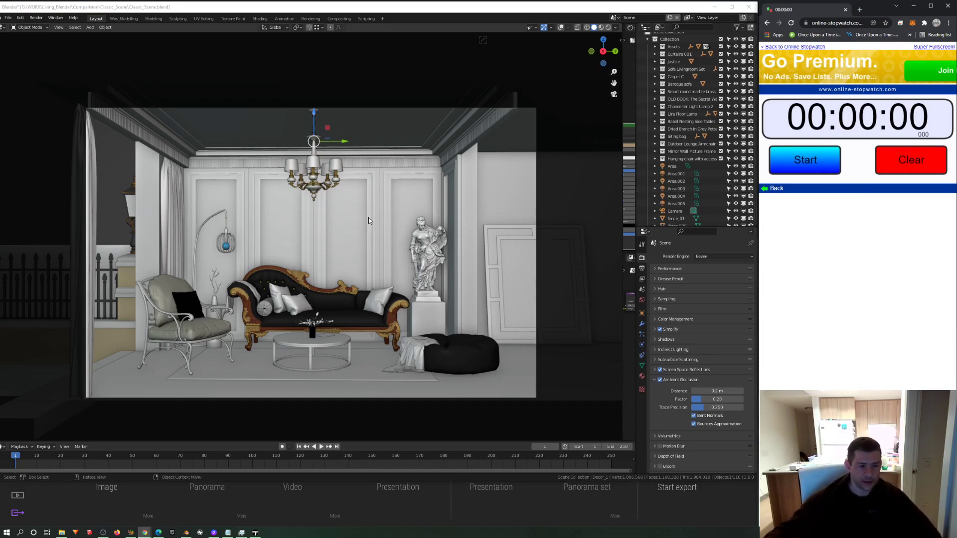
Toggle the viewport overlays on and off, then drag the viewport border left to narrow it
{"action": "left_click", "coordinate": [535, 29]}
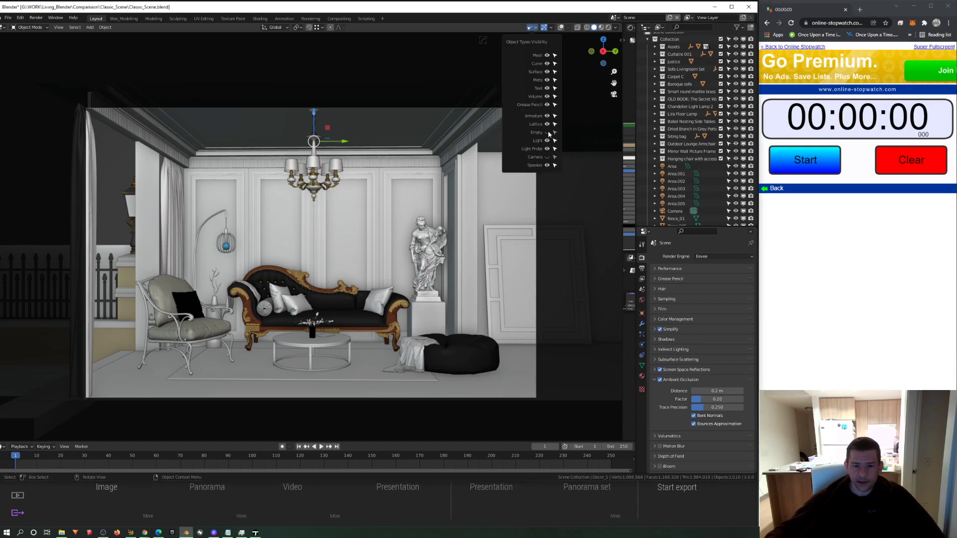
{"action": "left_click", "coordinate": [560, 28]}
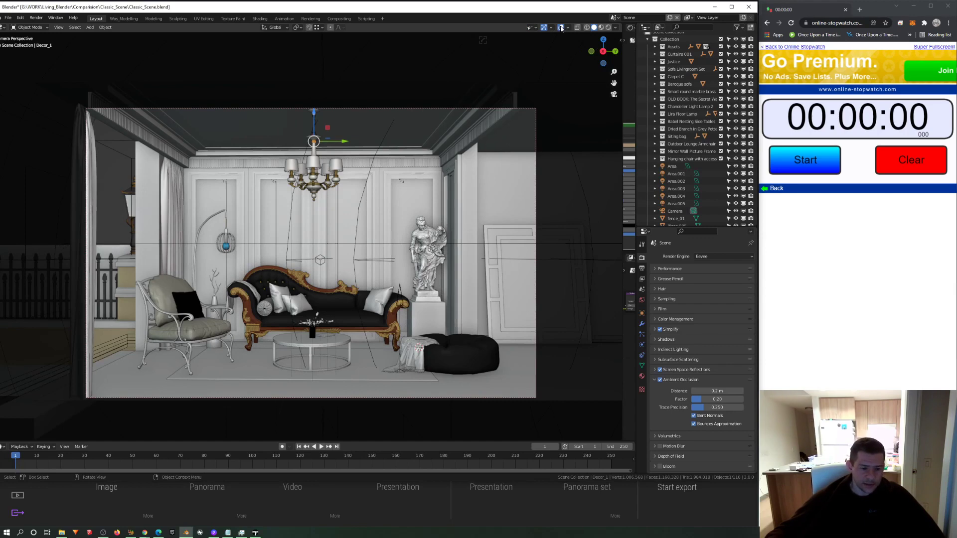
{"action": "left_click", "coordinate": [560, 28]}
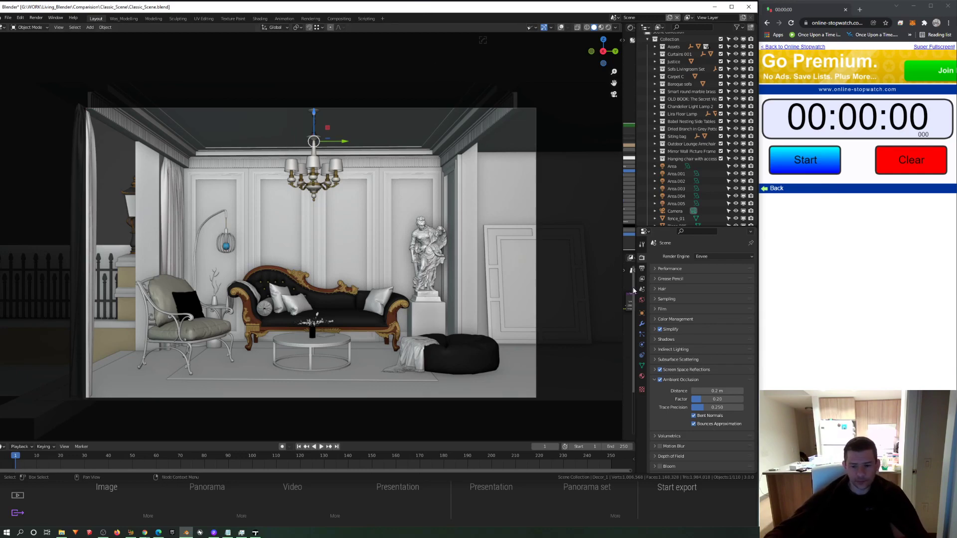
{"action": "left_click_drag", "start_coordinate": [631, 286], "coordinate": [590, 272]}
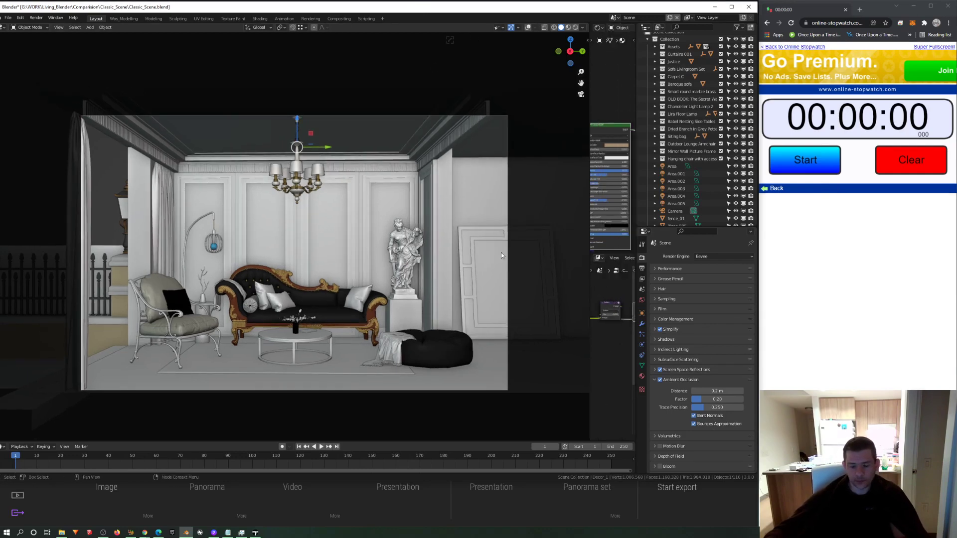
Start the F12 Eevee render of the camera view with the stopwatch timing it, briefly checking Twinmotion
{"action": "key", "text": "F12"}
{"action": "left_click", "coordinate": [788, 163]}
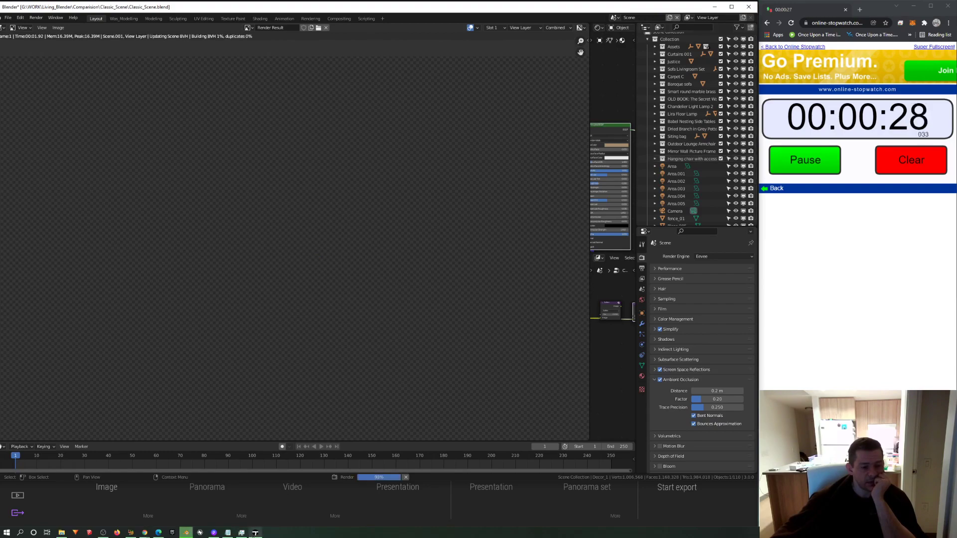
{"action": "left_click", "coordinate": [254, 532]}
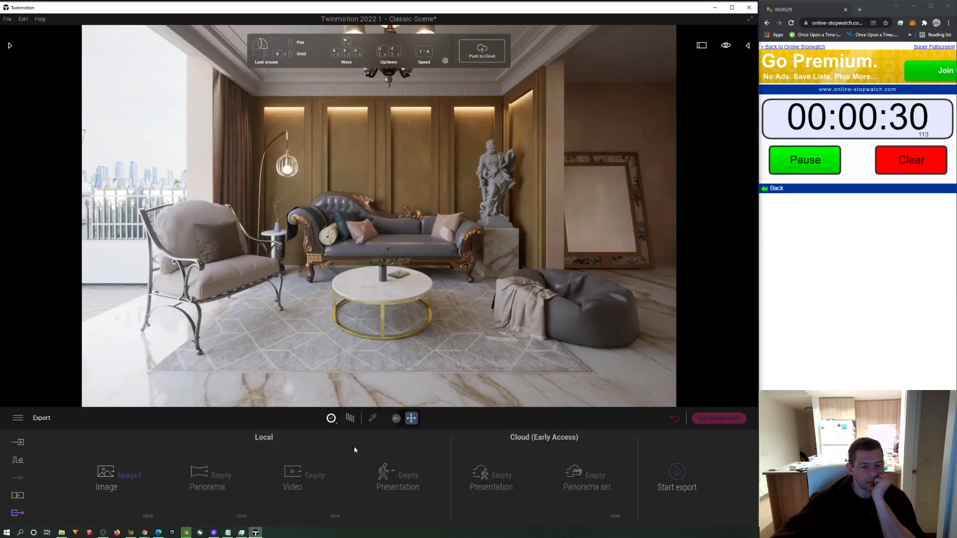
{"action": "left_click", "coordinate": [714, 8]}
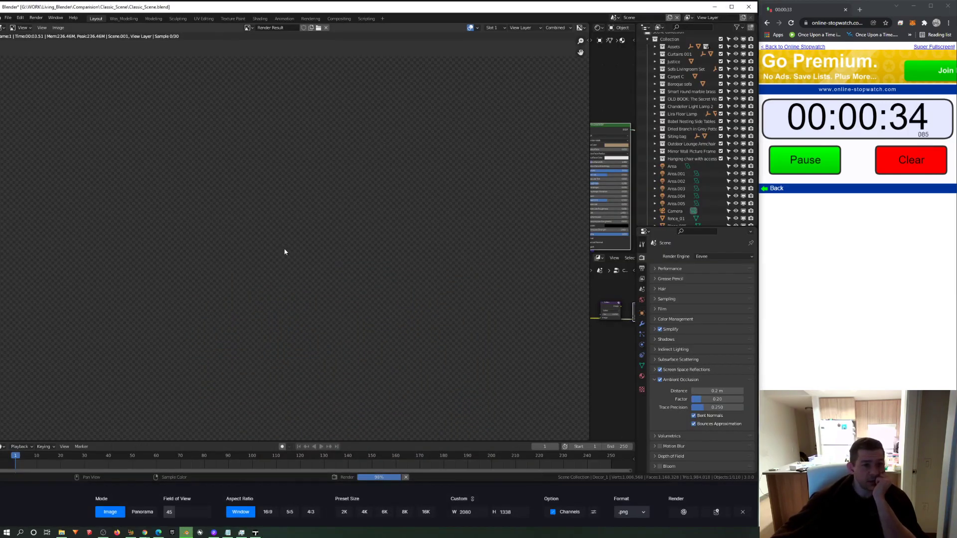
{"action": "scroll", "coordinate": [285, 251], "scroll_direction": "down", "scroll_amount": 1}
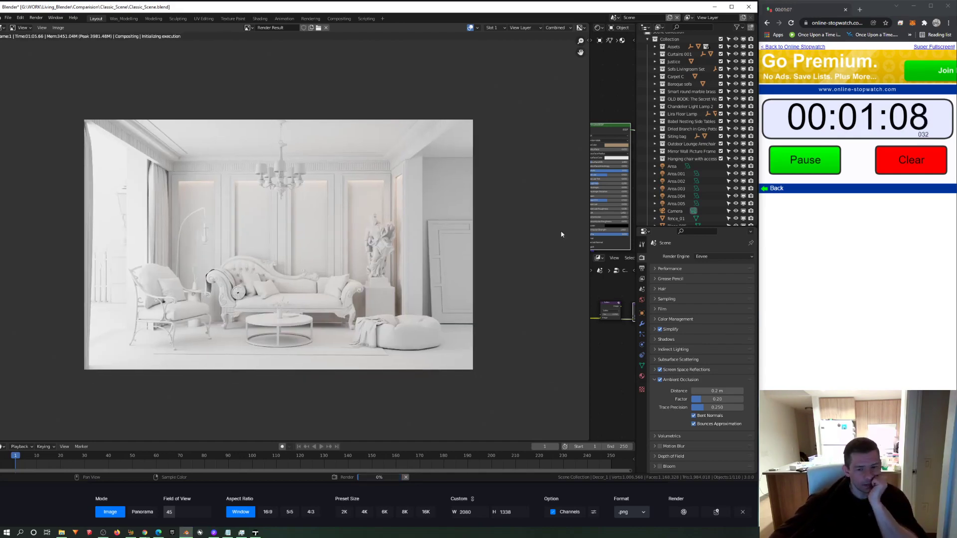
Stop the stopwatch at 1:10 and re-render the camera view with F12
{"action": "left_click", "coordinate": [792, 165]}
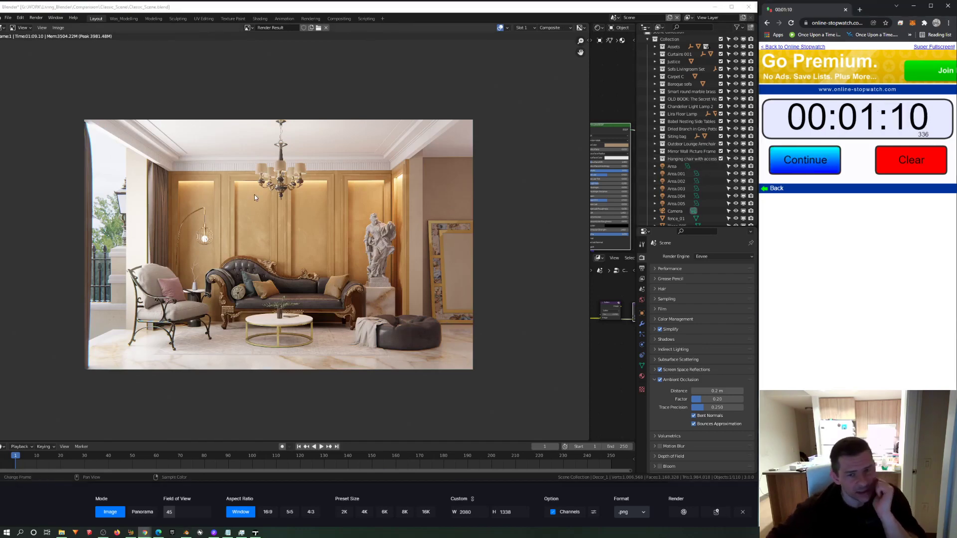
{"action": "left_click", "coordinate": [252, 226]}
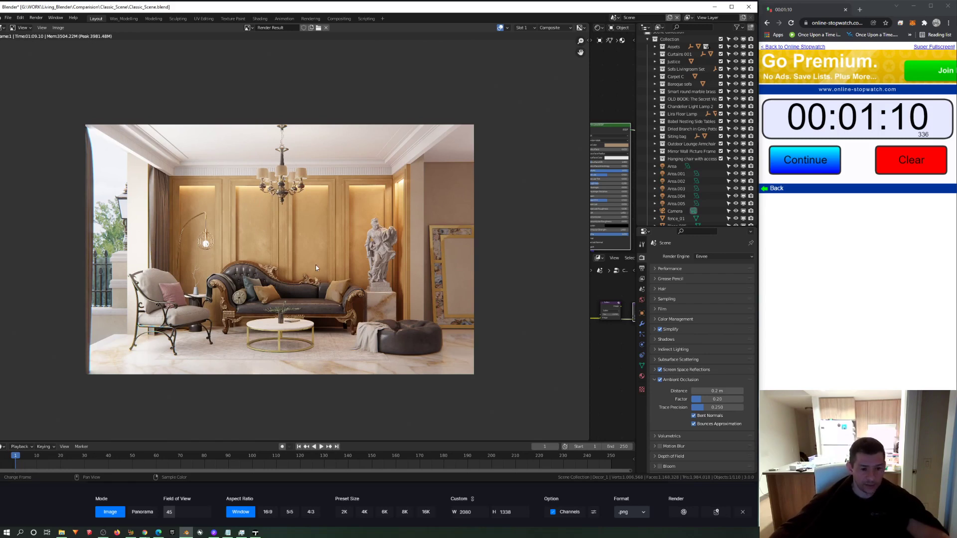
{"action": "key", "text": "F12"}
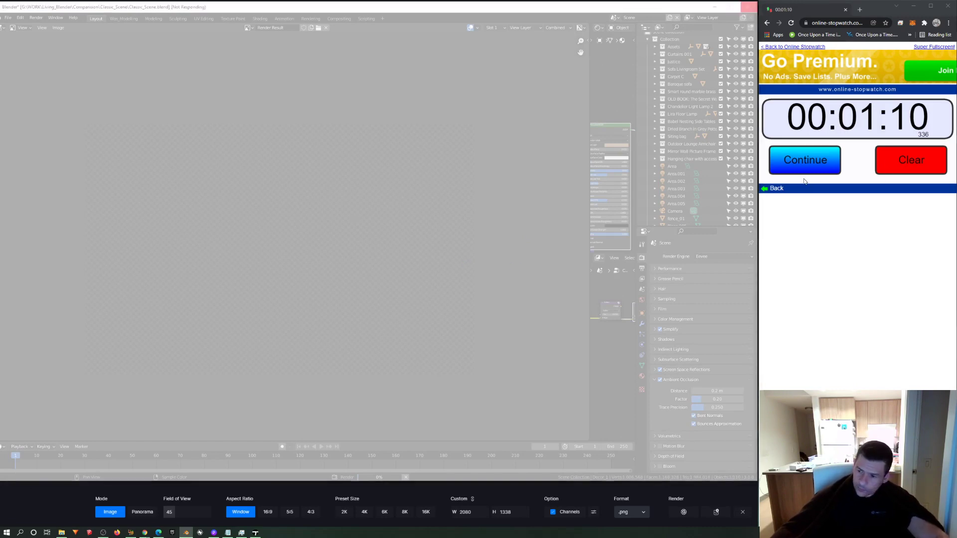
Reset the stopwatch, switch Twinmotion from Path Tracer to realtime, and close Blender's render window
{"action": "left_click", "coordinate": [909, 161]}
{"action": "left_click", "coordinate": [325, 326]}
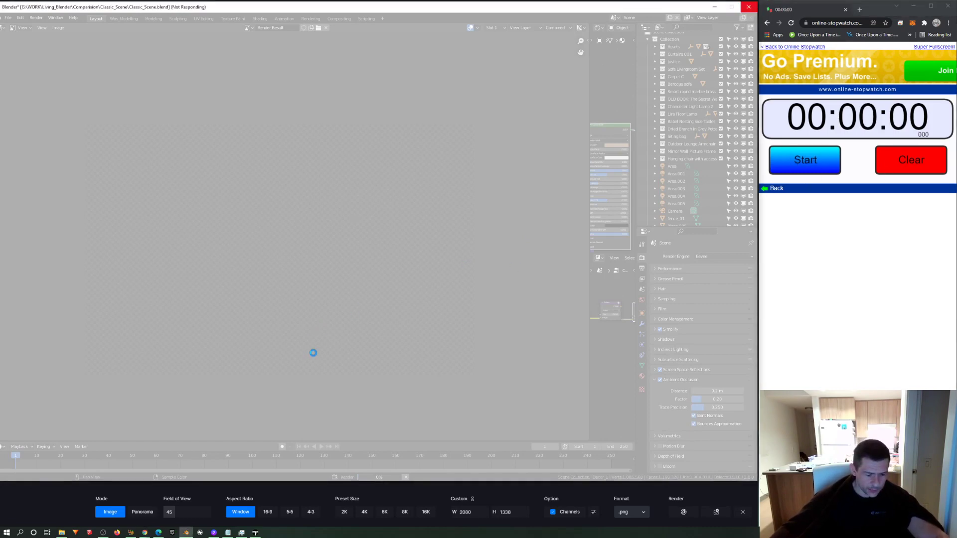
{"action": "left_click", "coordinate": [255, 532]}
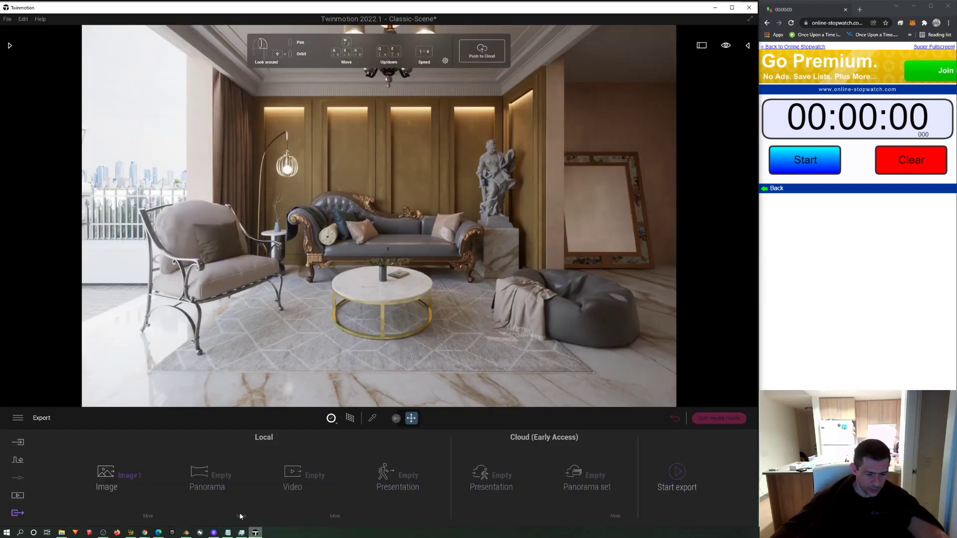
{"action": "left_click", "coordinate": [350, 418]}
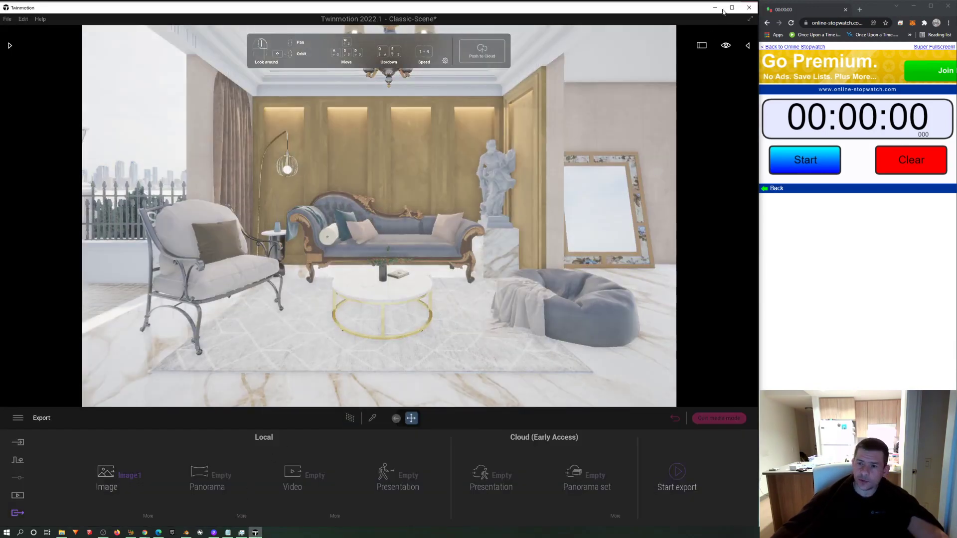
{"action": "left_click", "coordinate": [715, 8]}
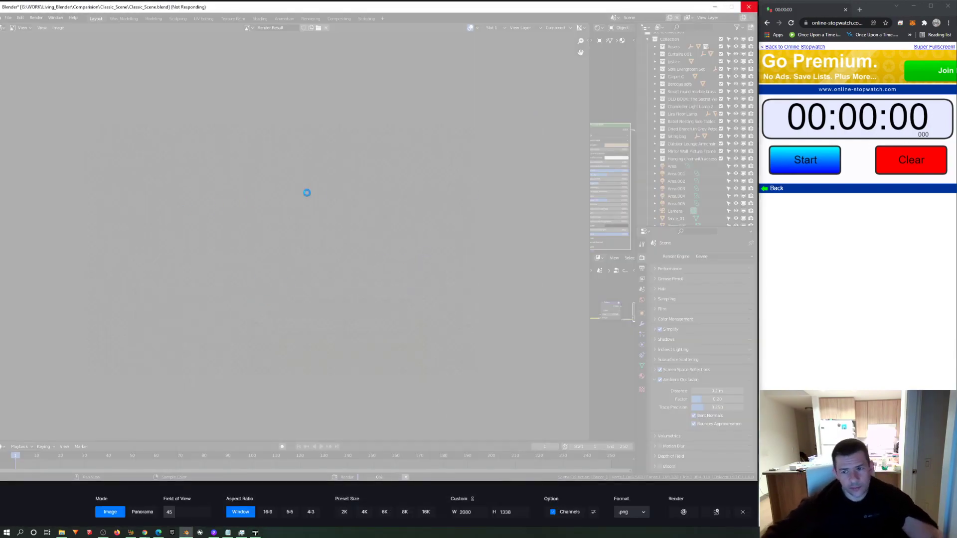
{"action": "key", "text": "Escape"}
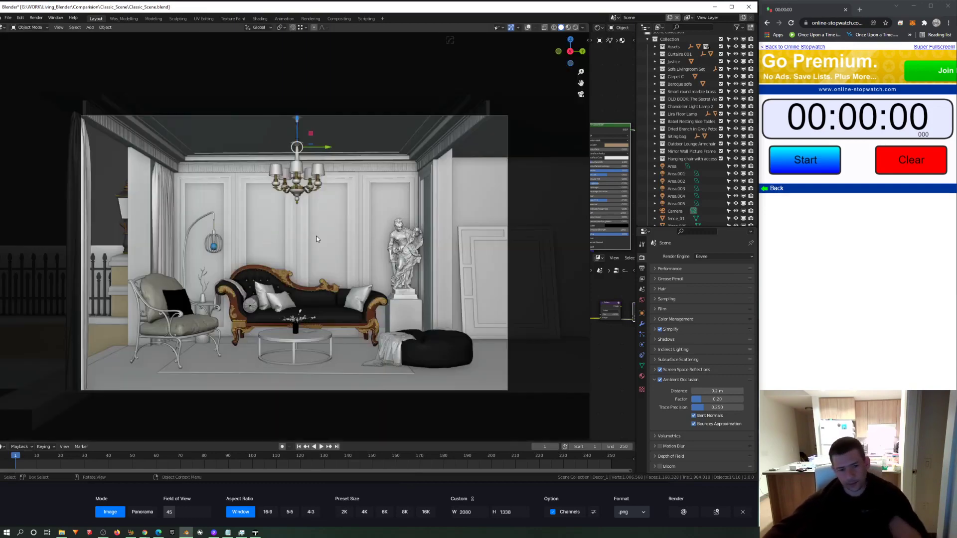
Launch the Eevee render of the living-room camera view with F12
{"action": "key", "text": "F12"}
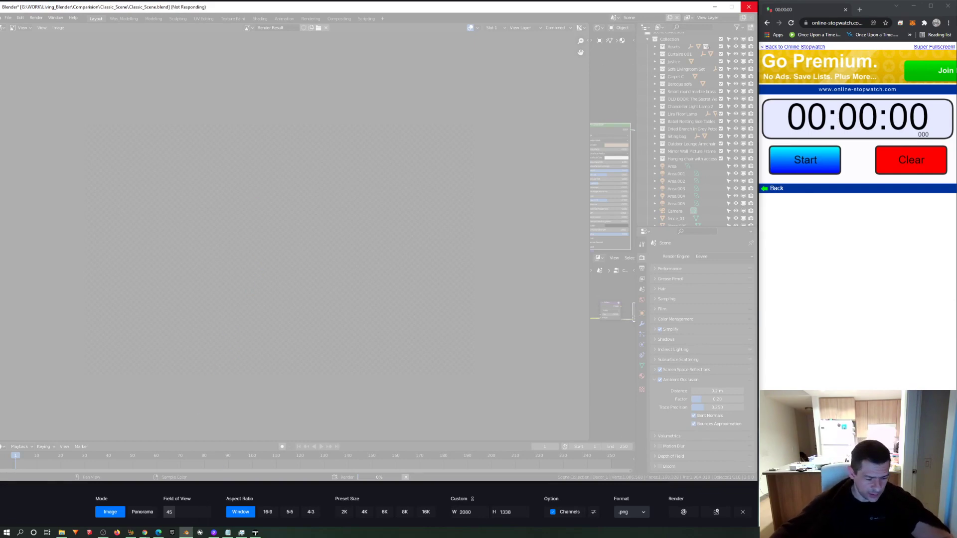
{"action": "mouse_move", "coordinate": [192, 533]}
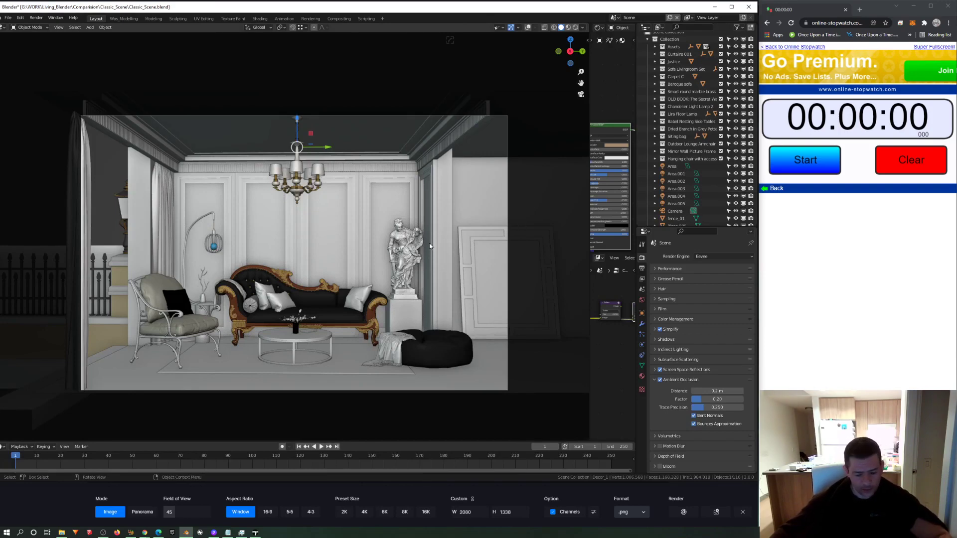
{"action": "key", "text": "F12"}
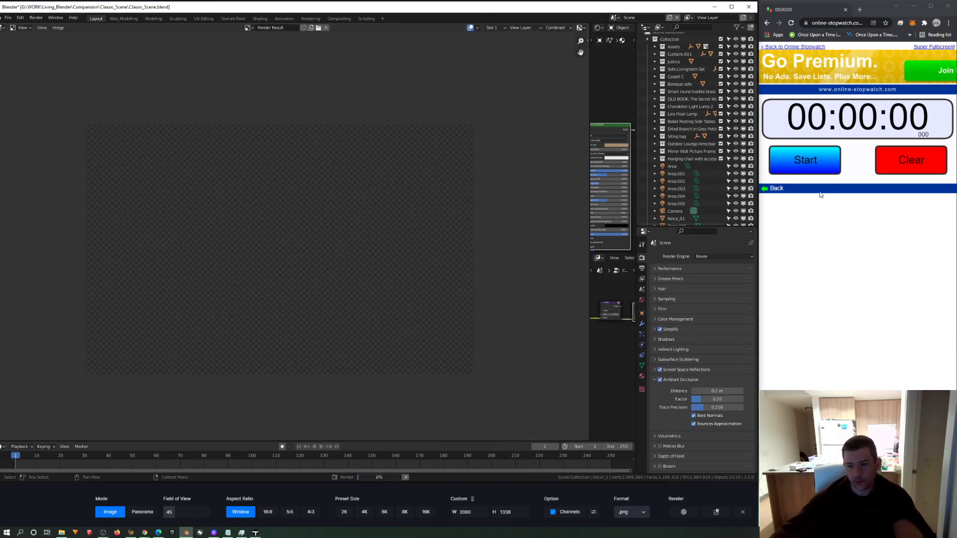
Time the Eevee render on the stopwatch, pausing it at 1:12 when compositing finishes
{"action": "left_click", "coordinate": [804, 160]}
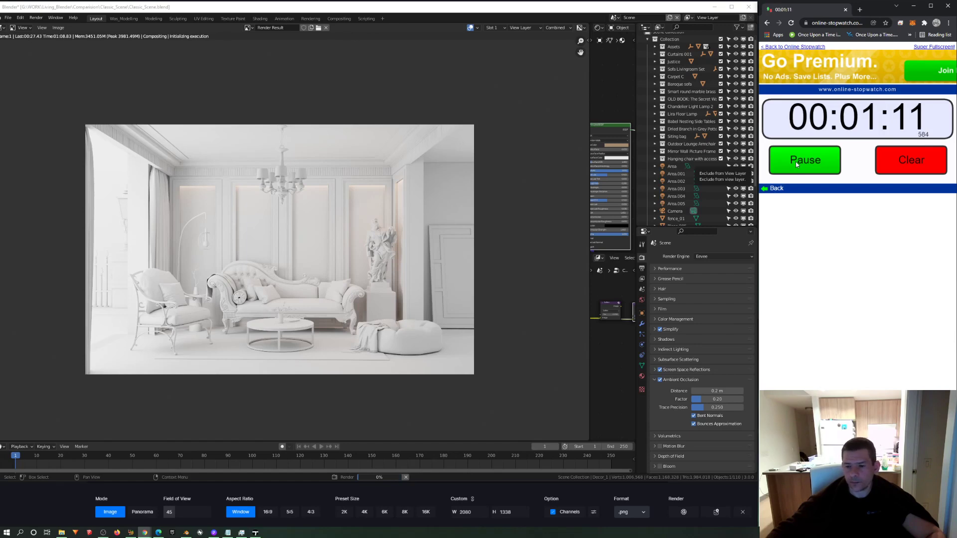
{"action": "left_click", "coordinate": [795, 162]}
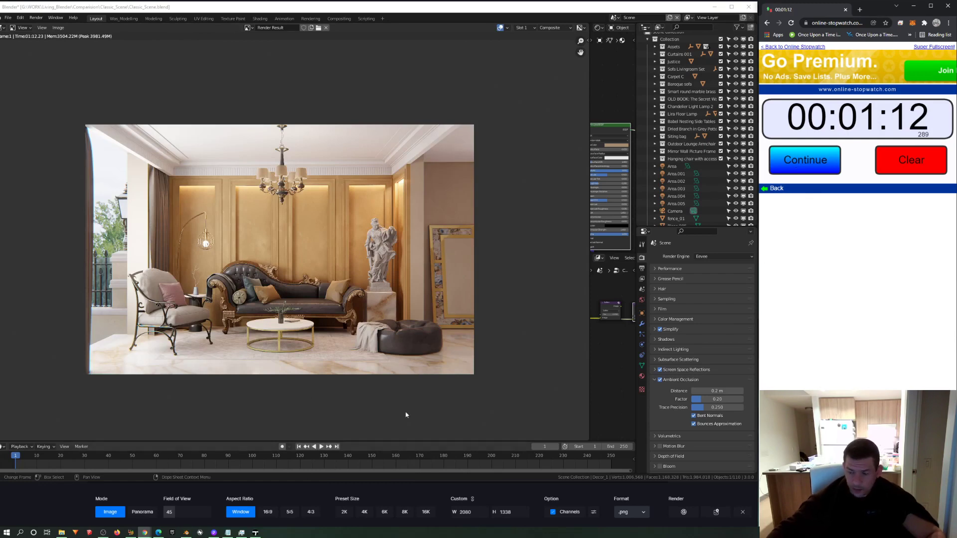
Enter 1:12 after 'Blender Eevee - ' in the Notepad timing notes
{"action": "left_click", "coordinate": [227, 533]}
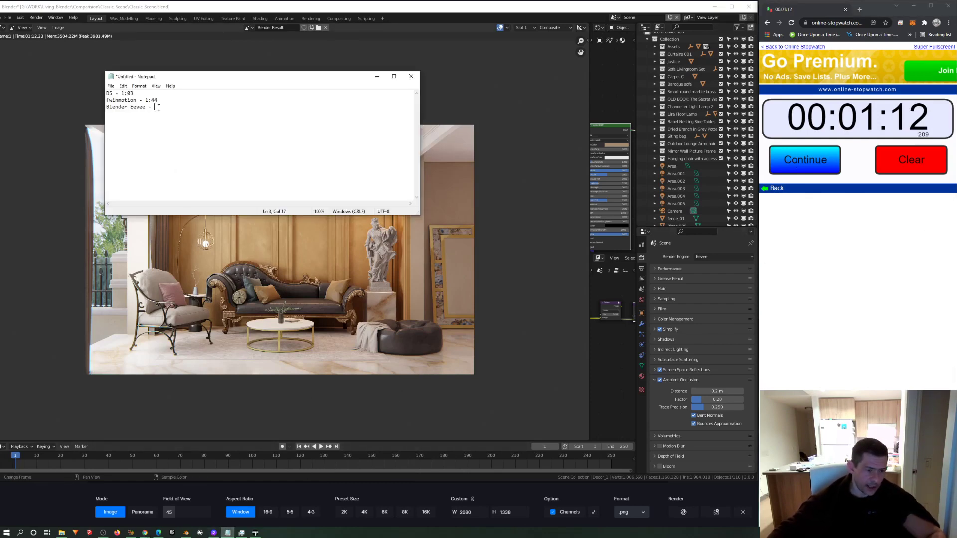
{"action": "type", "text": "1:12"}
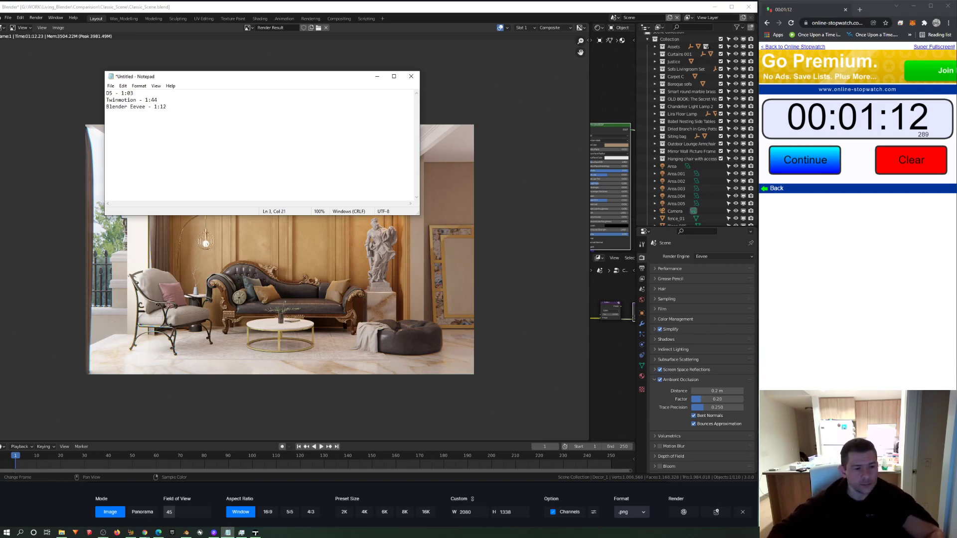
Save the Eevee render via Image > Save As into Tests_Renderings as Blender.png with 16-bit colour depth
{"action": "left_click", "coordinate": [58, 28]}
{"action": "left_click", "coordinate": [71, 80]}
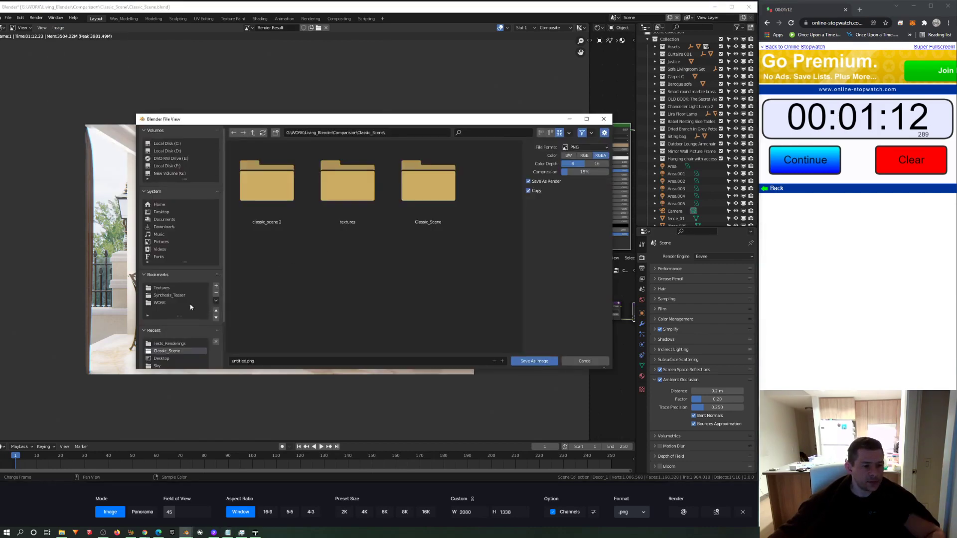
{"action": "left_click", "coordinate": [170, 343]}
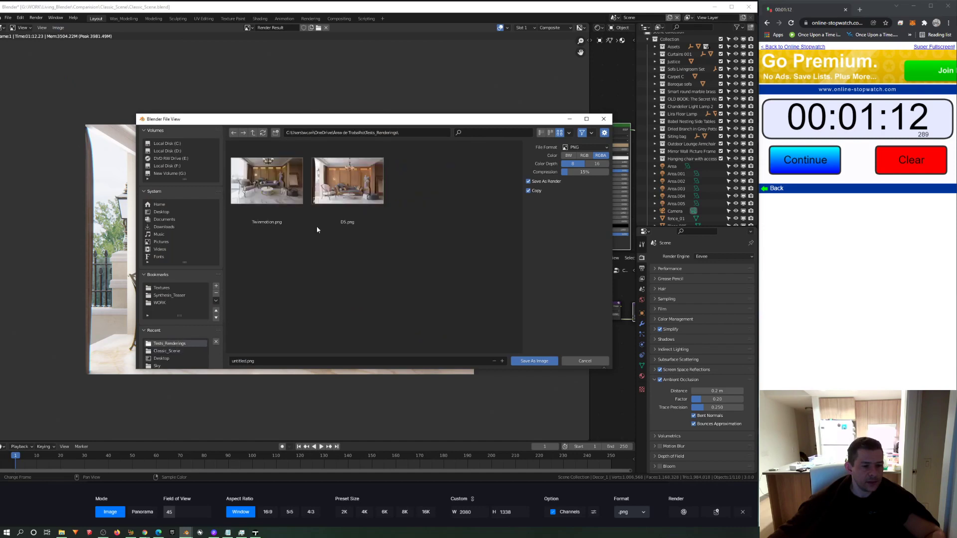
{"action": "left_click", "coordinate": [258, 363]}
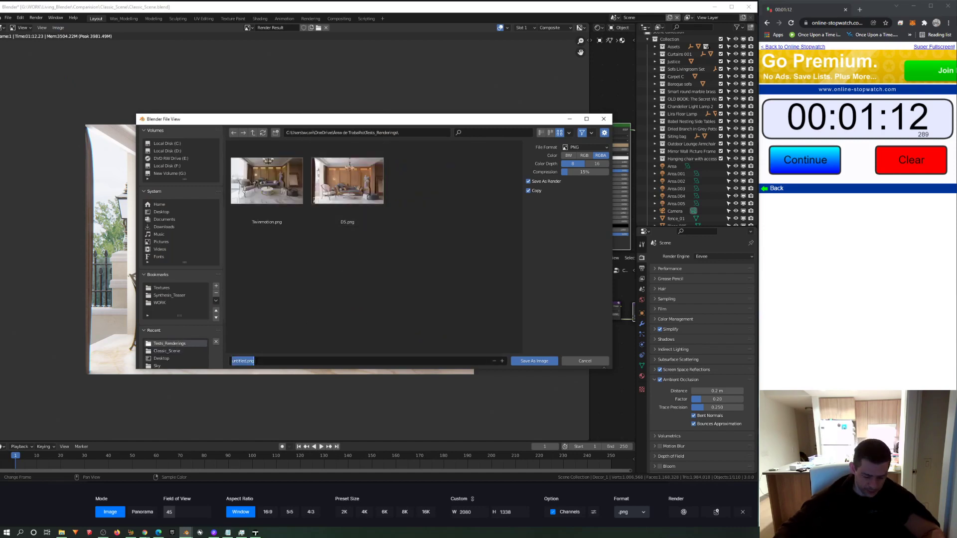
{"action": "type", "text": "Blender"}
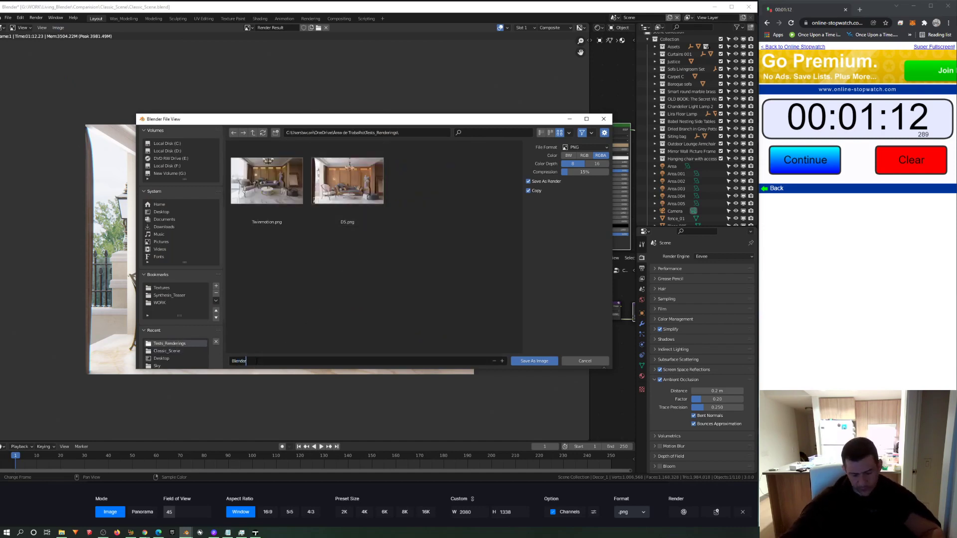
{"action": "left_click", "coordinate": [598, 165]}
{"action": "left_click", "coordinate": [533, 361]}
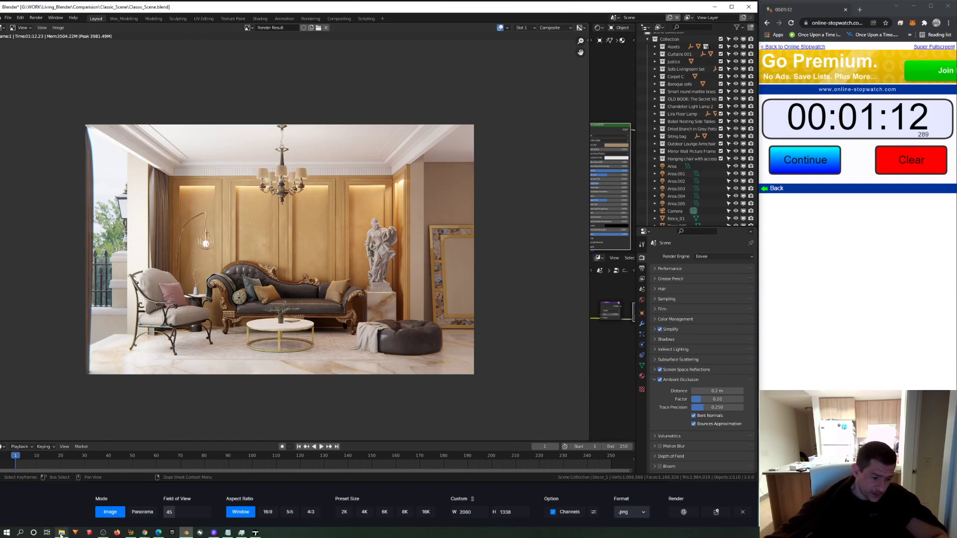
Open D5.png from Desktop > Tests_Renderings in the Photos viewer
{"action": "left_click", "coordinate": [61, 533]}
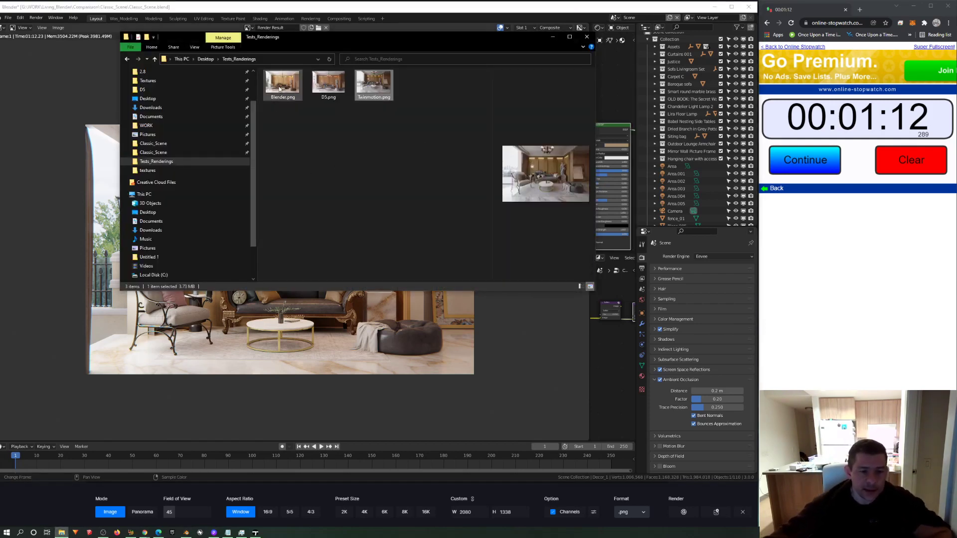
{"action": "double_click", "coordinate": [324, 87]}
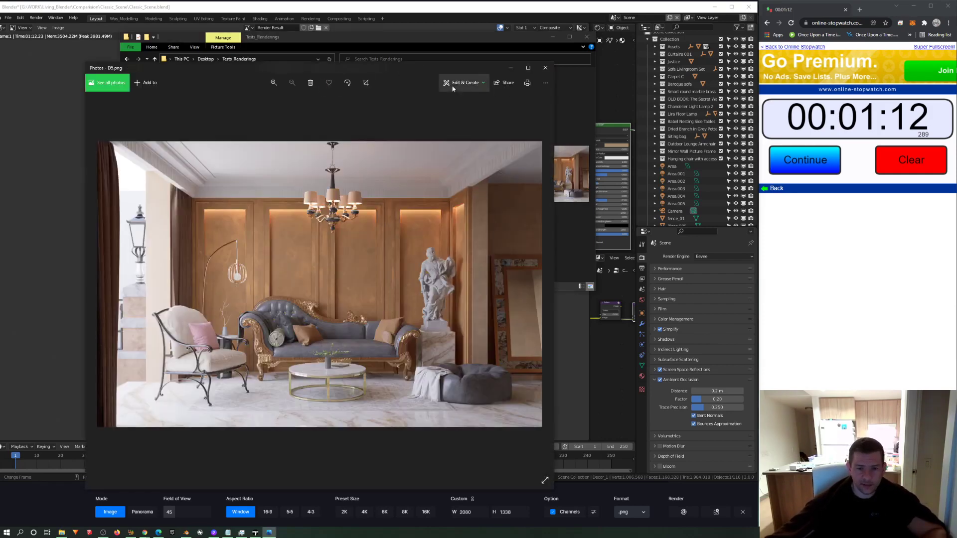
Move the Photos window up-left and zoom into the D5 render around the curtain and lamp post
{"action": "left_click_drag", "start_coordinate": [429, 66], "coordinate": [397, 51]}
{"action": "scroll", "coordinate": [232, 250], "scroll_direction": "up", "scroll_amount": 3}
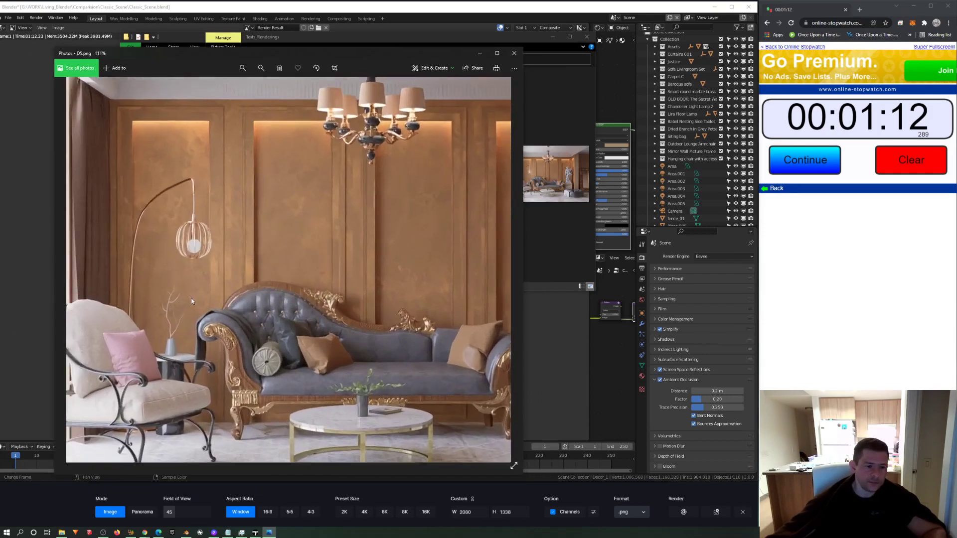
{"action": "scroll", "coordinate": [182, 267], "scroll_direction": "up", "scroll_amount": 3}
{"action": "scroll", "coordinate": [186, 245], "scroll_direction": "down", "scroll_amount": 3}
{"action": "scroll", "coordinate": [316, 272], "scroll_direction": "up", "scroll_amount": 3}
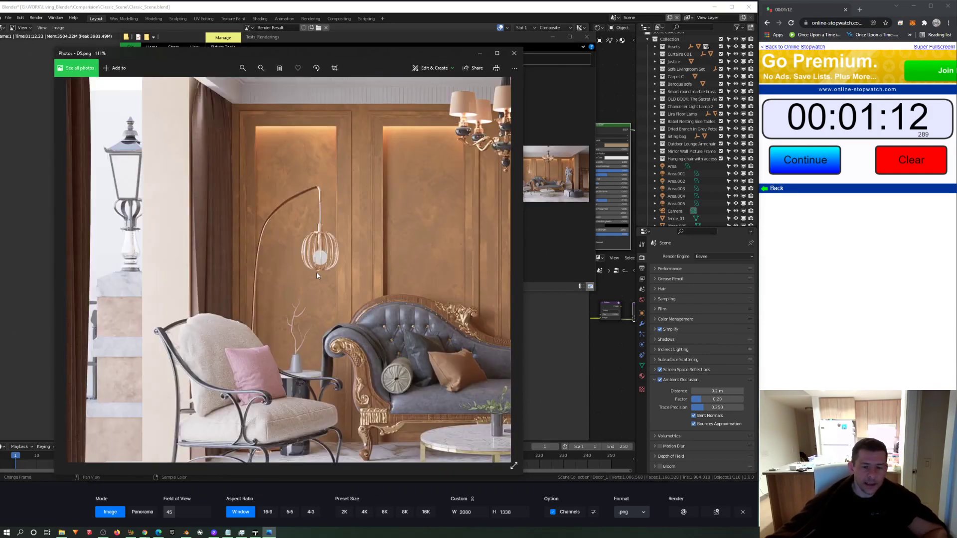
{"action": "left_click_drag", "start_coordinate": [331, 340], "coordinate": [378, 345]}
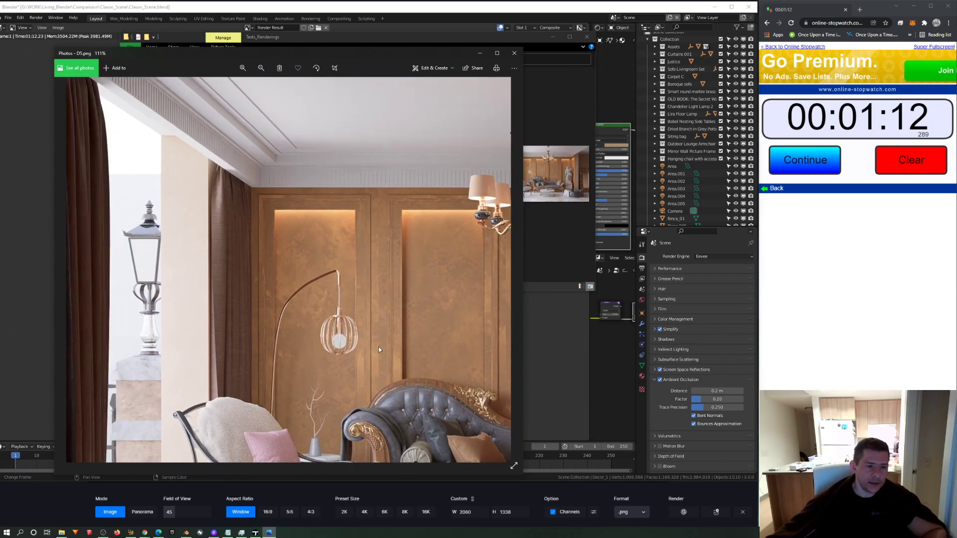
{"action": "scroll", "coordinate": [380, 344], "scroll_direction": "down", "scroll_amount": 3}
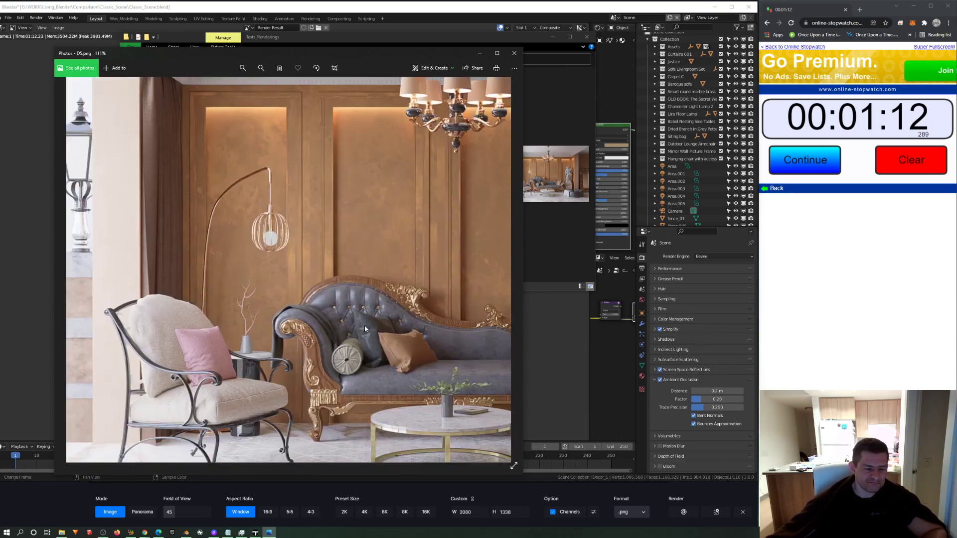
{"action": "scroll", "coordinate": [256, 351], "scroll_direction": "up", "scroll_amount": 3}
Pan the zoomed D5 render across the ceiling, cornice and chandelier toward the statue
{"action": "left_click_drag", "start_coordinate": [342, 210], "coordinate": [363, 295]}
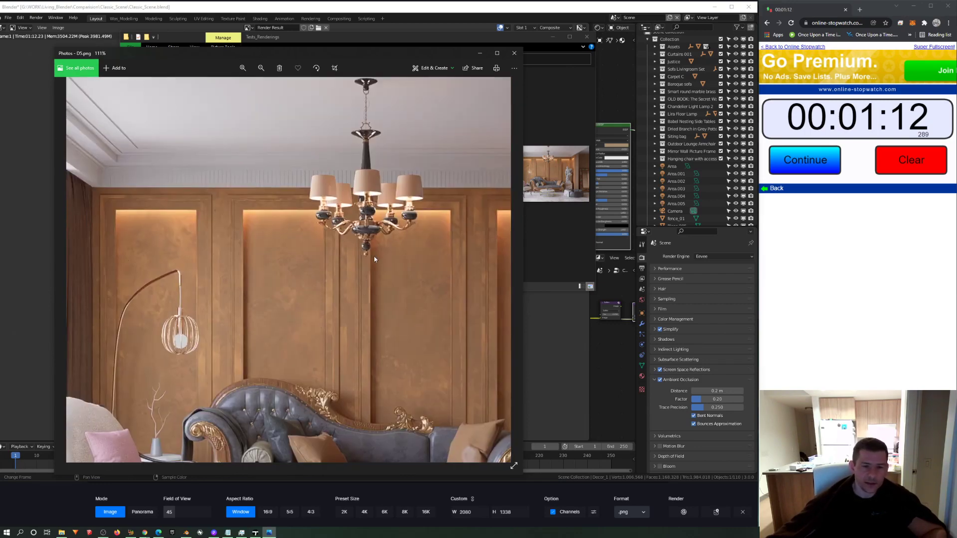
{"action": "scroll", "coordinate": [371, 206], "scroll_direction": "up", "scroll_amount": 2}
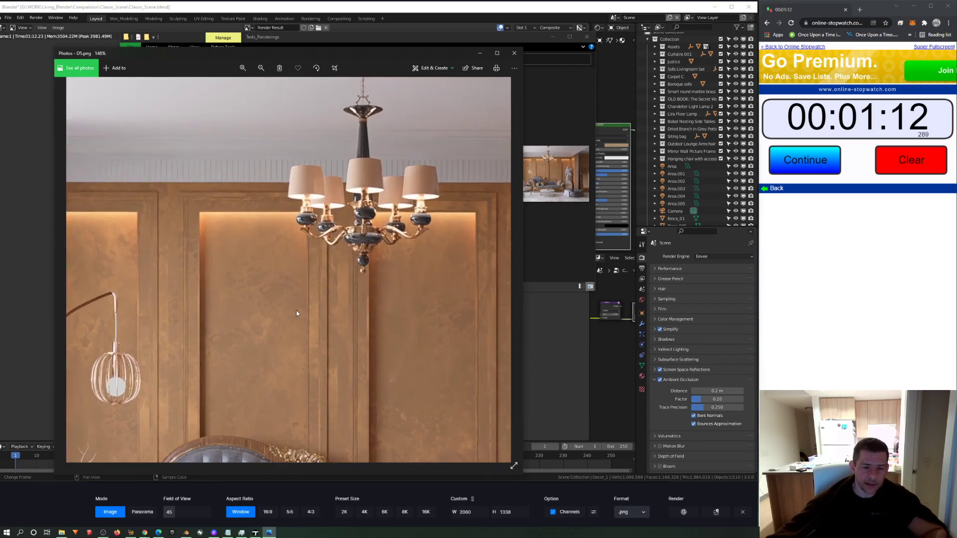
{"action": "left_click_drag", "start_coordinate": [296, 310], "coordinate": [312, 296]}
{"action": "scroll", "coordinate": [309, 339], "scroll_direction": "down", "scroll_amount": 3}
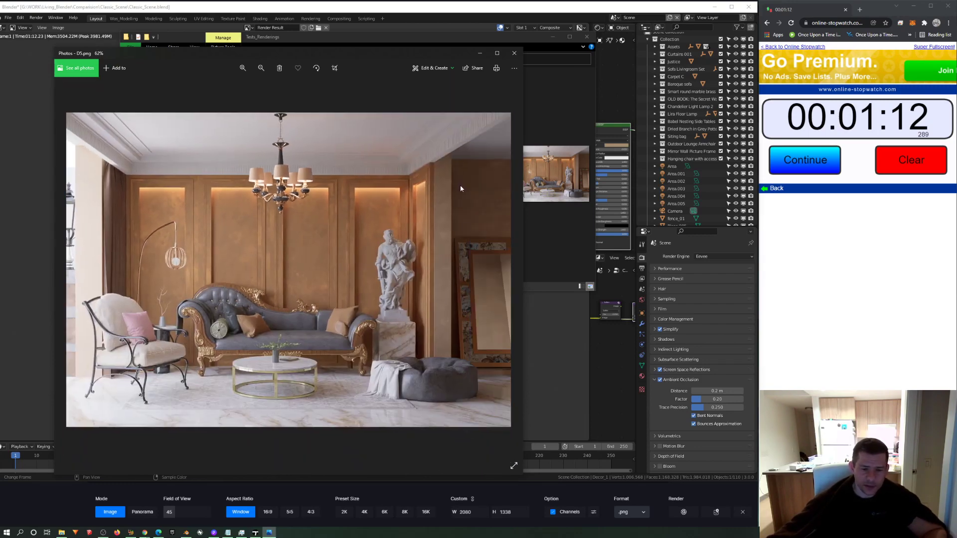
{"action": "scroll", "coordinate": [151, 368], "scroll_direction": "up", "scroll_amount": 3}
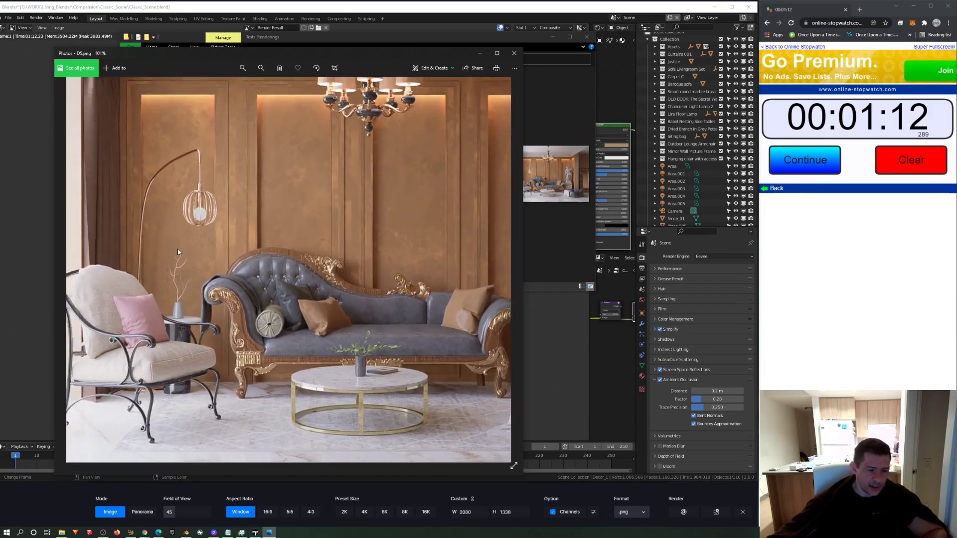
{"action": "left_click_drag", "start_coordinate": [197, 261], "coordinate": [304, 359]}
{"action": "scroll", "coordinate": [240, 162], "scroll_direction": "up", "scroll_amount": 4}
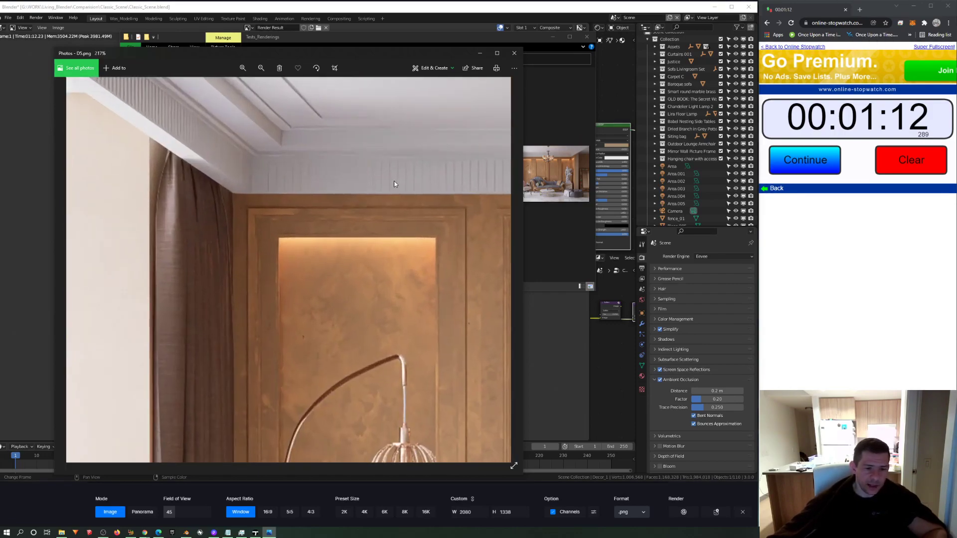
{"action": "left_click_drag", "start_coordinate": [393, 181], "coordinate": [162, 187]}
{"action": "left_click_drag", "start_coordinate": [409, 190], "coordinate": [285, 160]}
{"action": "scroll", "coordinate": [319, 169], "scroll_direction": "down", "scroll_amount": 2}
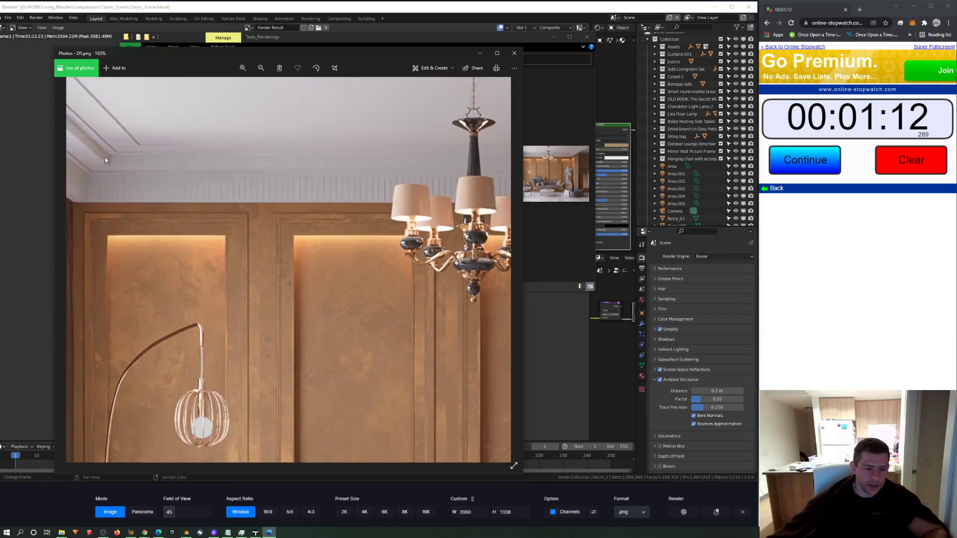
{"action": "left_click_drag", "start_coordinate": [348, 185], "coordinate": [150, 191]}
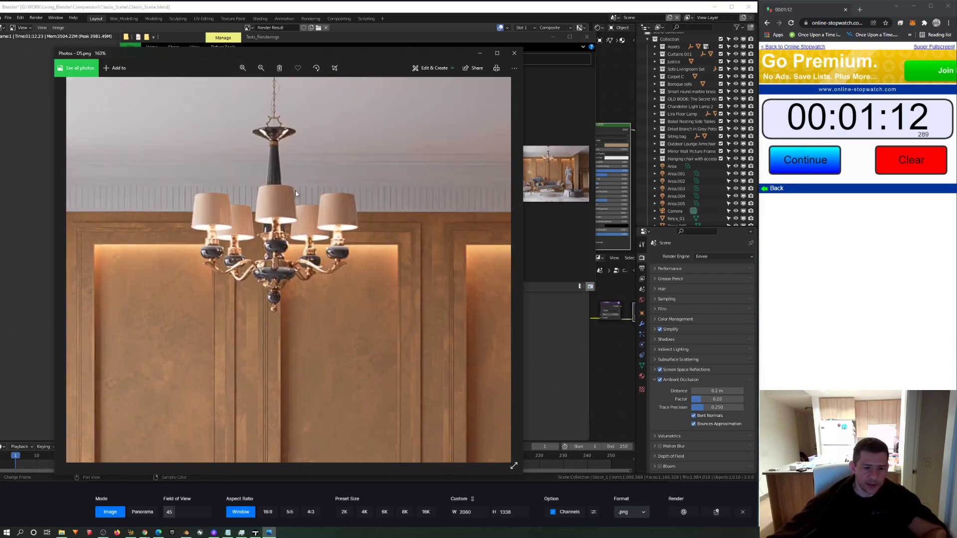
{"action": "left_click_drag", "start_coordinate": [392, 192], "coordinate": [278, 190]}
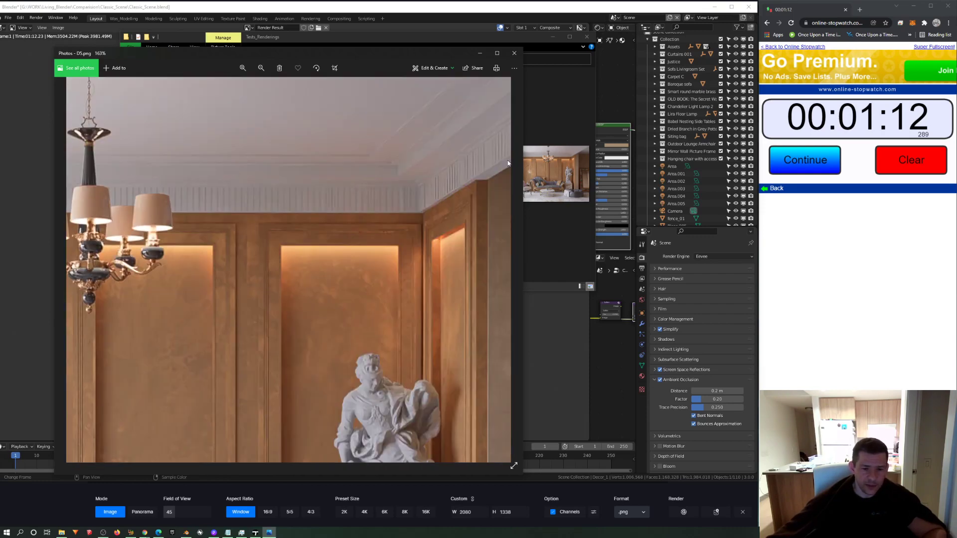
Inspect the D5 floor, rug, table, sofa's left side and armchair up close
{"action": "scroll", "coordinate": [395, 213], "scroll_direction": "up", "scroll_amount": 3}
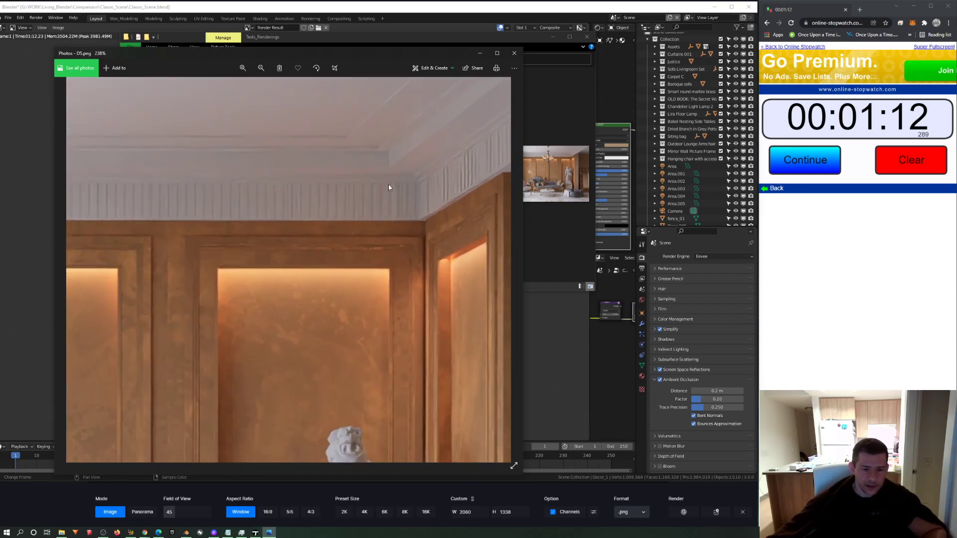
{"action": "scroll", "coordinate": [288, 190], "scroll_direction": "down", "scroll_amount": 4}
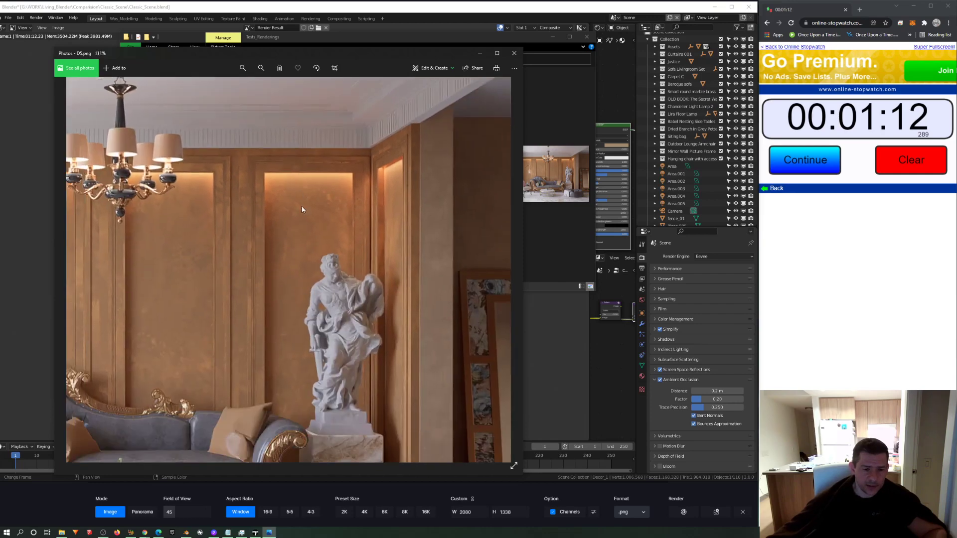
{"action": "scroll", "coordinate": [325, 304], "scroll_direction": "up", "scroll_amount": 3}
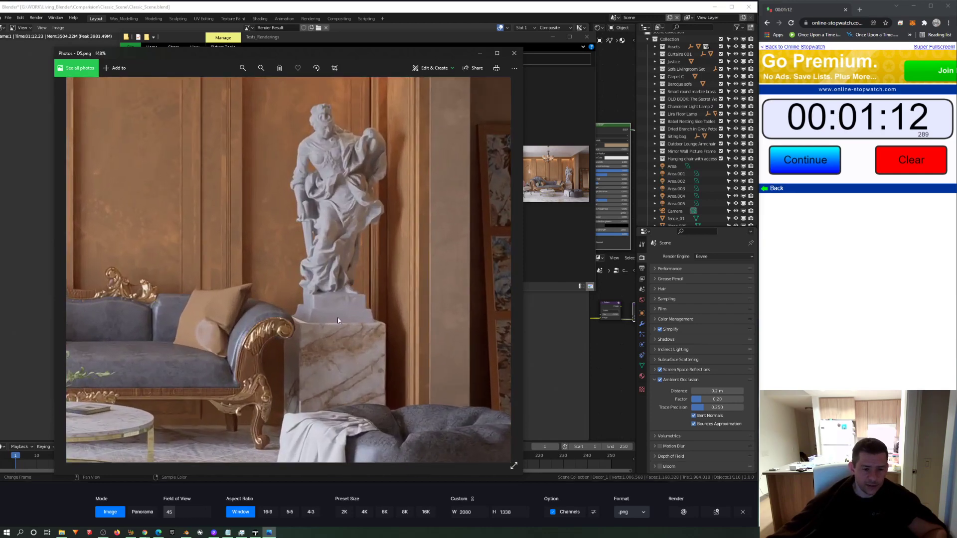
{"action": "left_click_drag", "start_coordinate": [339, 348], "coordinate": [417, 365]}
{"action": "left_click_drag", "start_coordinate": [257, 366], "coordinate": [460, 394]}
{"action": "left_click_drag", "start_coordinate": [270, 382], "coordinate": [473, 331]}
Fit the whole D5 render, zoom on the pouf and back out, then move the window top-left
{"action": "double_click", "coordinate": [252, 282]}
{"action": "scroll", "coordinate": [365, 373], "scroll_direction": "up", "scroll_amount": 4}
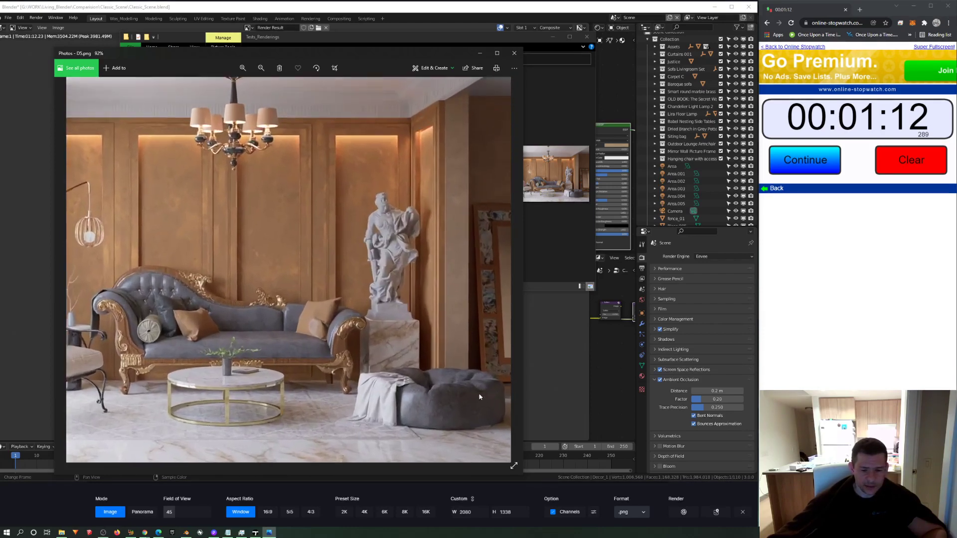
{"action": "scroll", "coordinate": [425, 410], "scroll_direction": "up", "scroll_amount": 3}
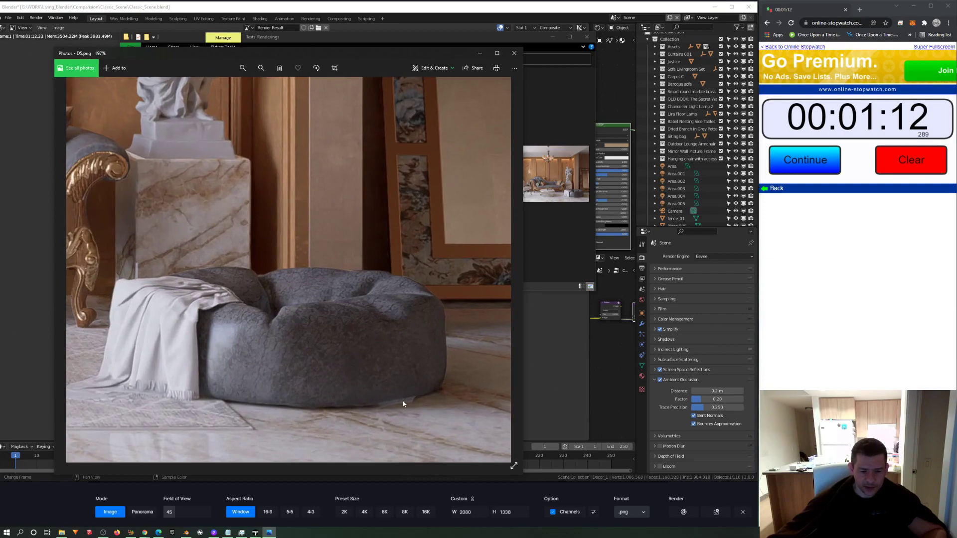
{"action": "scroll", "coordinate": [406, 405], "scroll_direction": "down", "scroll_amount": 3}
{"action": "scroll", "coordinate": [450, 369], "scroll_direction": "down", "scroll_amount": 4}
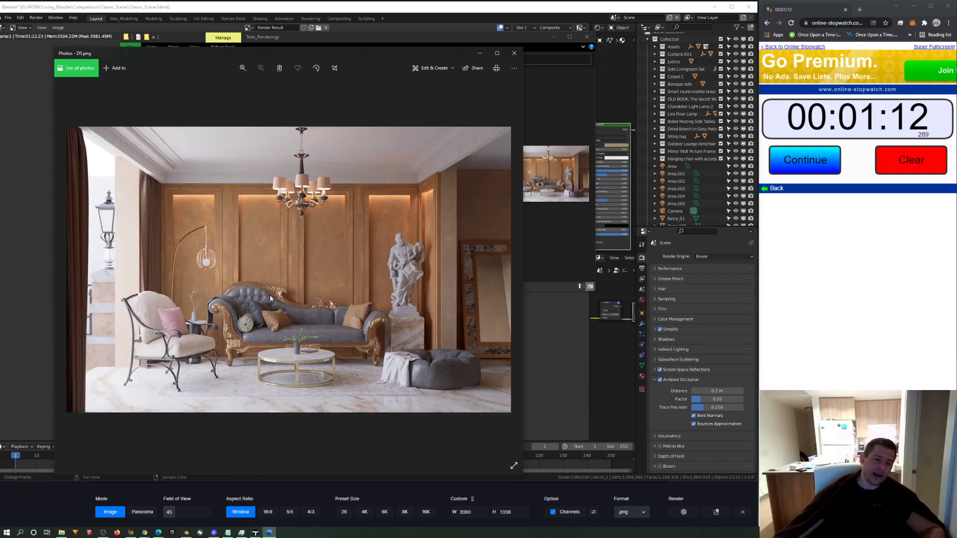
{"action": "scroll", "coordinate": [326, 318], "scroll_direction": "up", "scroll_amount": 1}
{"action": "scroll", "coordinate": [325, 319], "scroll_direction": "up", "scroll_amount": 2}
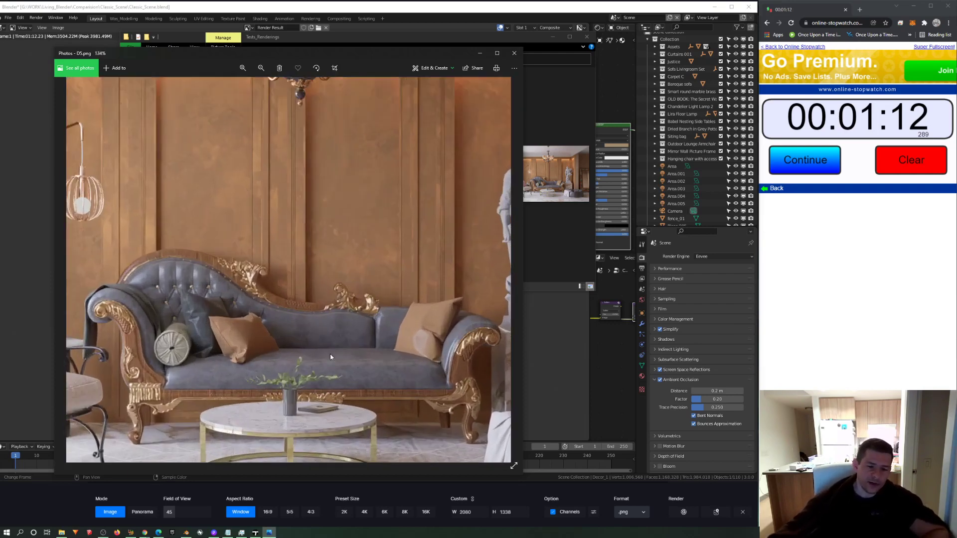
{"action": "scroll", "coordinate": [289, 367], "scroll_direction": "down", "scroll_amount": 3}
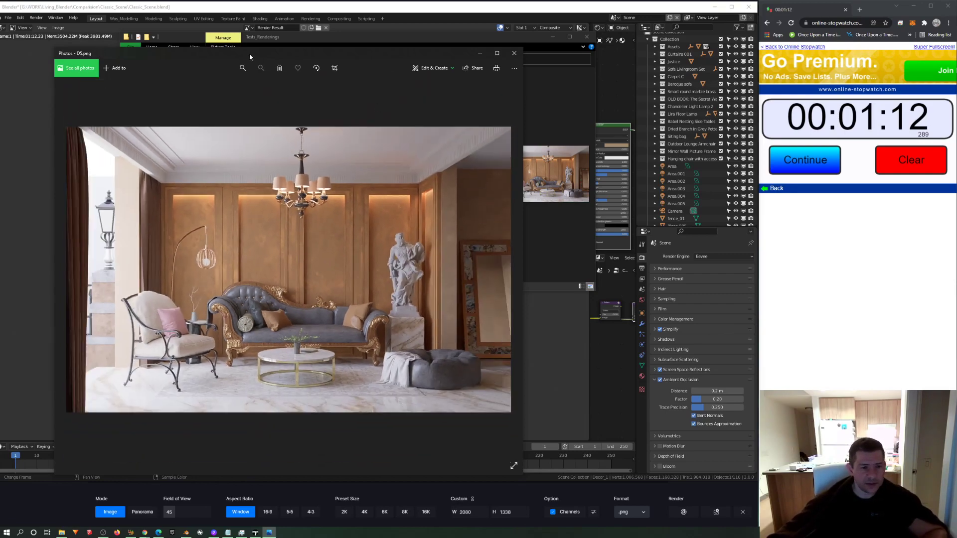
{"action": "left_click_drag", "start_coordinate": [249, 52], "coordinate": [194, 7]}
Open Twinmotion.png in a second Photos window beside the D5 render and maximize it
{"action": "left_click", "coordinate": [522, 97]}
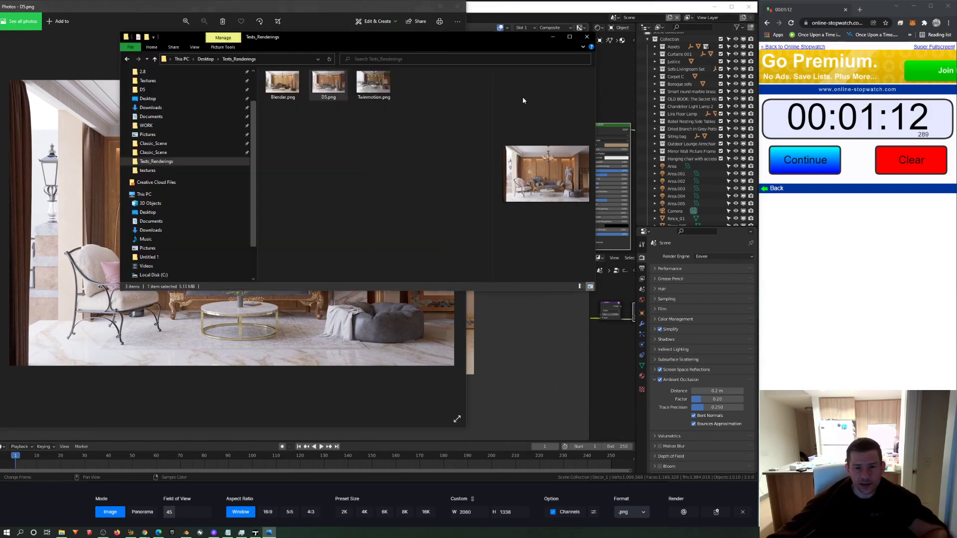
{"action": "left_click", "coordinate": [381, 90]}
{"action": "double_click", "coordinate": [381, 90]}
{"action": "left_click_drag", "start_coordinate": [391, 66], "coordinate": [689, 8]}
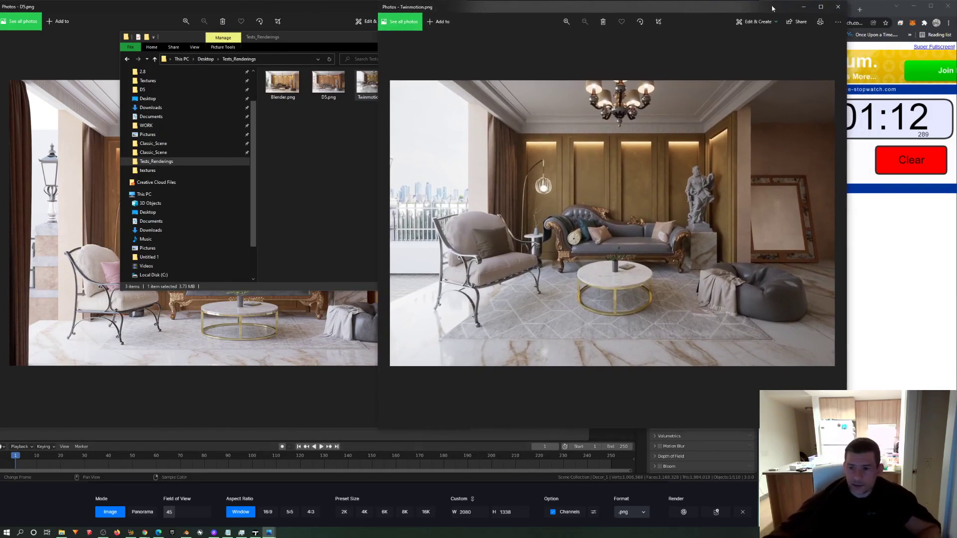
{"action": "left_click", "coordinate": [820, 13]}
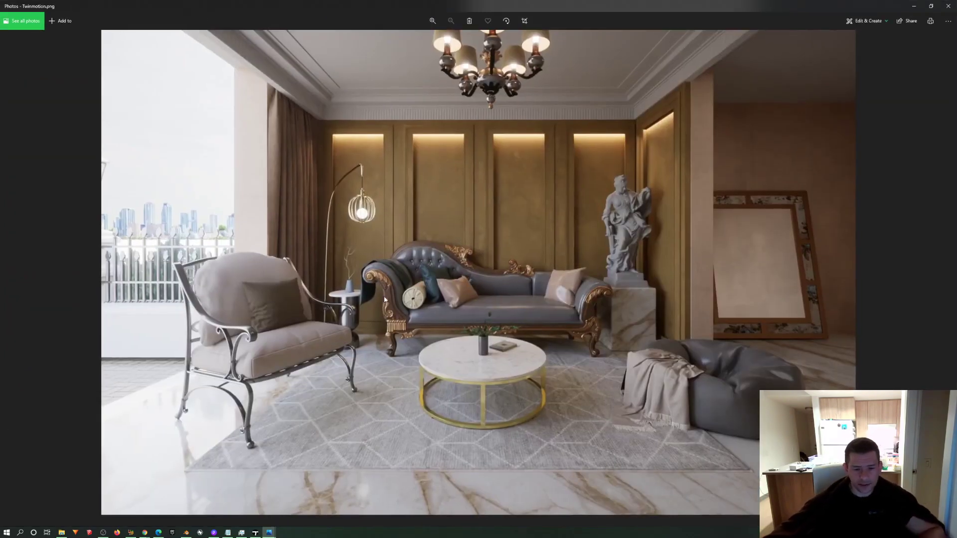
Zoom into the Twinmotion render and pan over the lamp, sofa, balcony and curtain
{"action": "scroll", "coordinate": [358, 295], "scroll_direction": "up", "scroll_amount": 4, "text": "ctrl"}
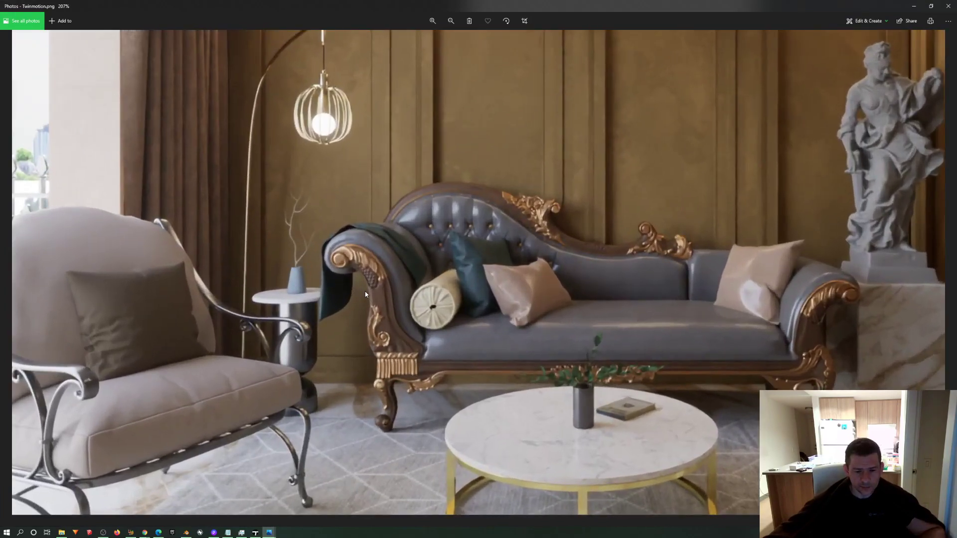
{"action": "scroll", "coordinate": [365, 295], "scroll_direction": "down", "scroll_amount": 3, "text": "ctrl"}
{"action": "left_click_drag", "start_coordinate": [736, 318], "coordinate": [592, 314]}
{"action": "scroll", "coordinate": [590, 312], "scroll_direction": "up", "scroll_amount": 3}
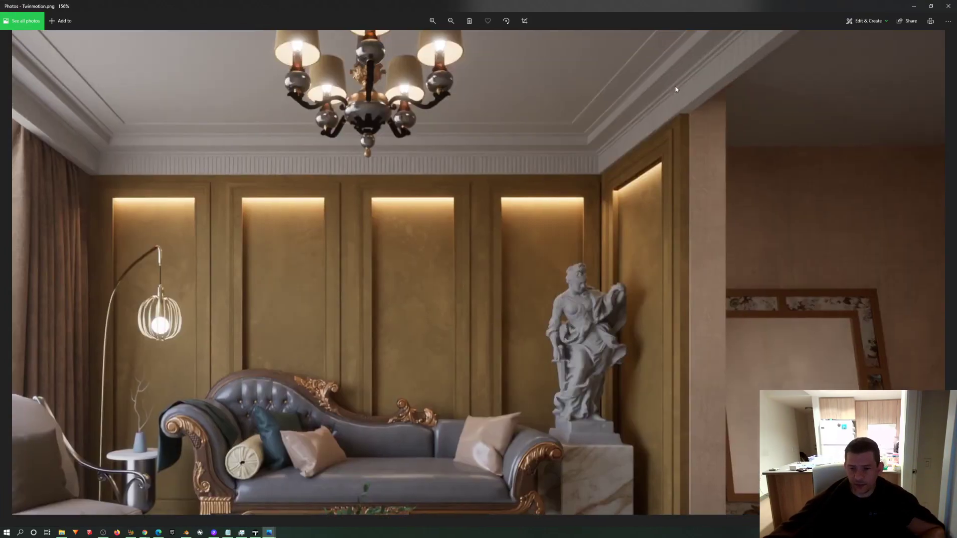
{"action": "left_click_drag", "start_coordinate": [347, 248], "coordinate": [594, 279]}
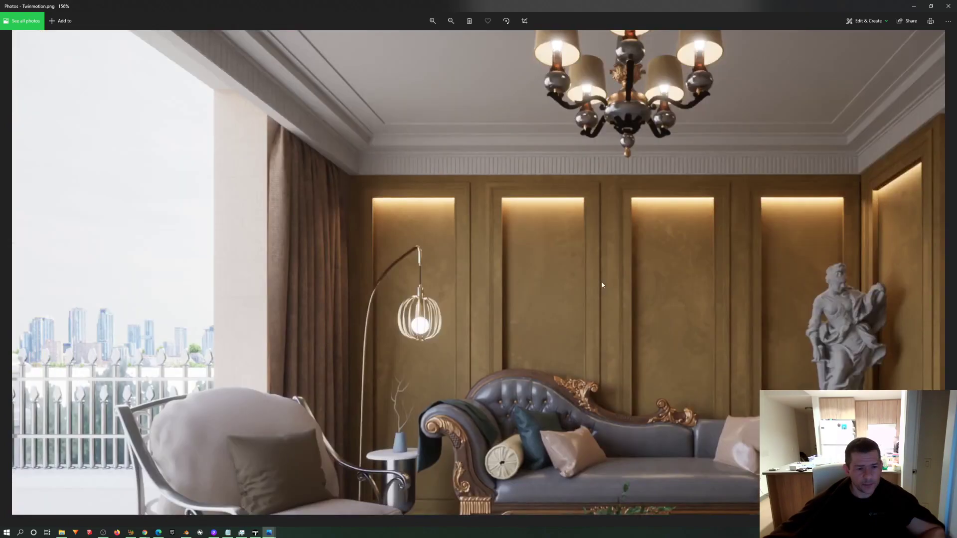
{"action": "scroll", "coordinate": [367, 176], "scroll_direction": "up", "scroll_amount": 3, "text": "ctrl"}
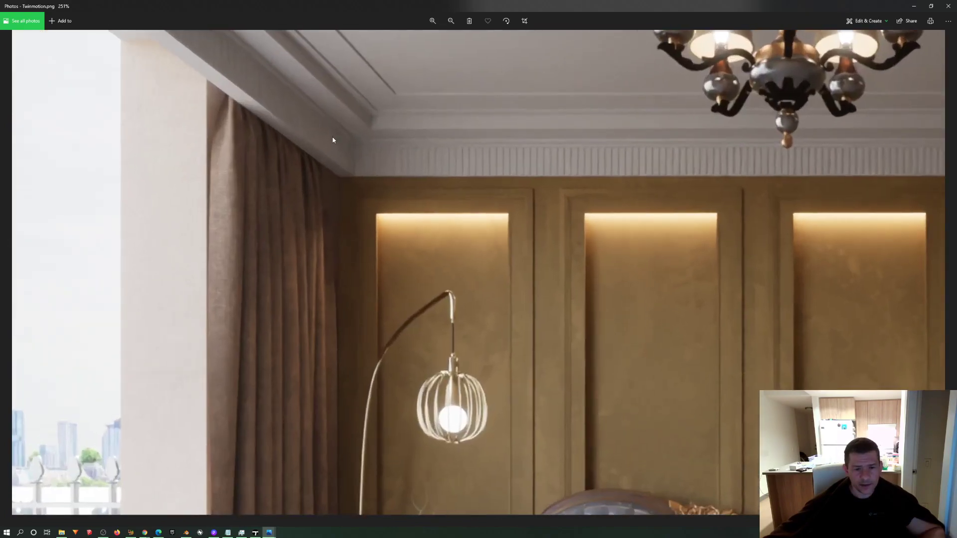
{"action": "scroll", "coordinate": [333, 142], "scroll_direction": "down", "scroll_amount": 3, "text": "ctrl"}
{"action": "scroll", "coordinate": [312, 262], "scroll_direction": "up", "scroll_amount": 5, "text": "ctrl"}
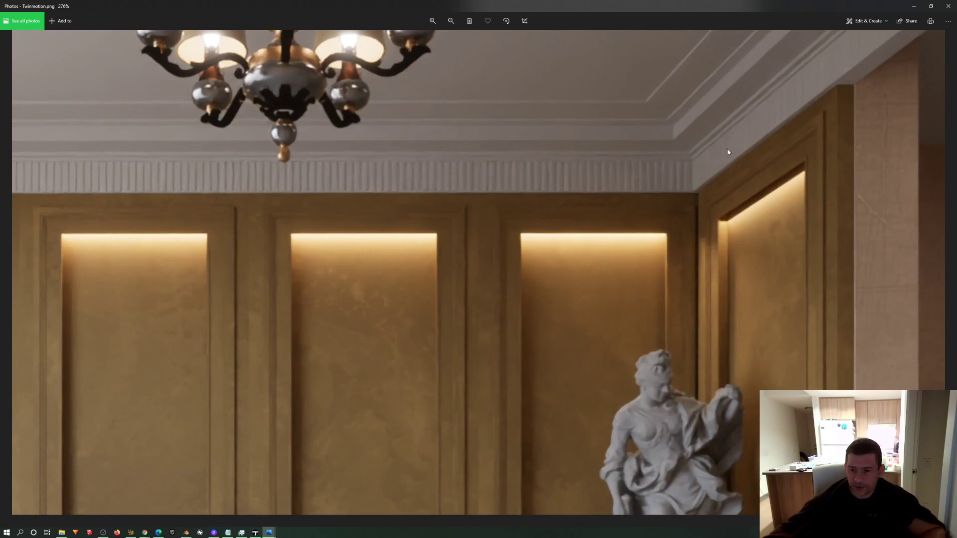
Examine the Twinmotion chandelier, wall corner, armchair, table, statue and leaning mirror up close
{"action": "left_click_drag", "start_coordinate": [727, 149], "coordinate": [535, 299]}
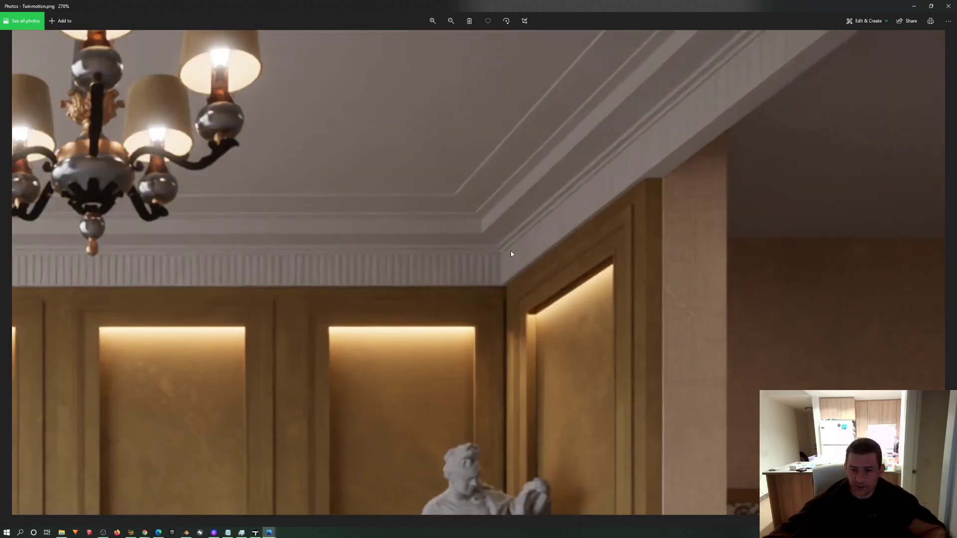
{"action": "left_click_drag", "start_coordinate": [354, 272], "coordinate": [650, 242]}
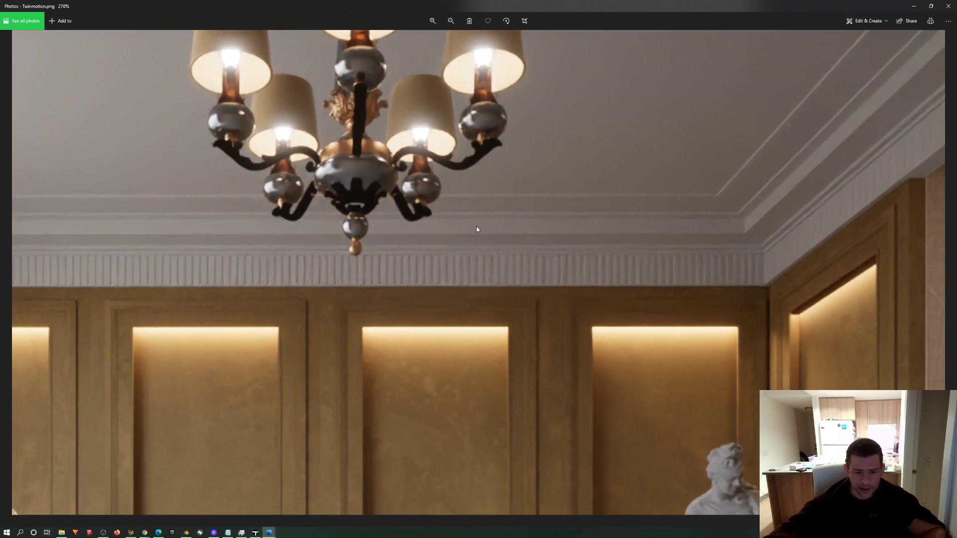
{"action": "scroll", "coordinate": [440, 238], "scroll_direction": "down", "scroll_amount": 5}
{"action": "scroll", "coordinate": [381, 117], "scroll_direction": "up", "scroll_amount": 3}
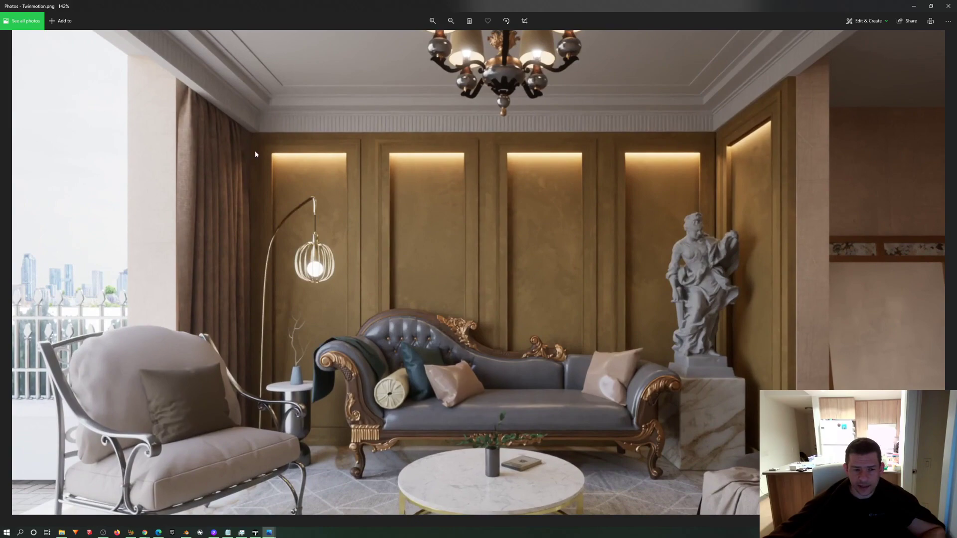
{"action": "left_click_drag", "start_coordinate": [355, 283], "coordinate": [450, 184]}
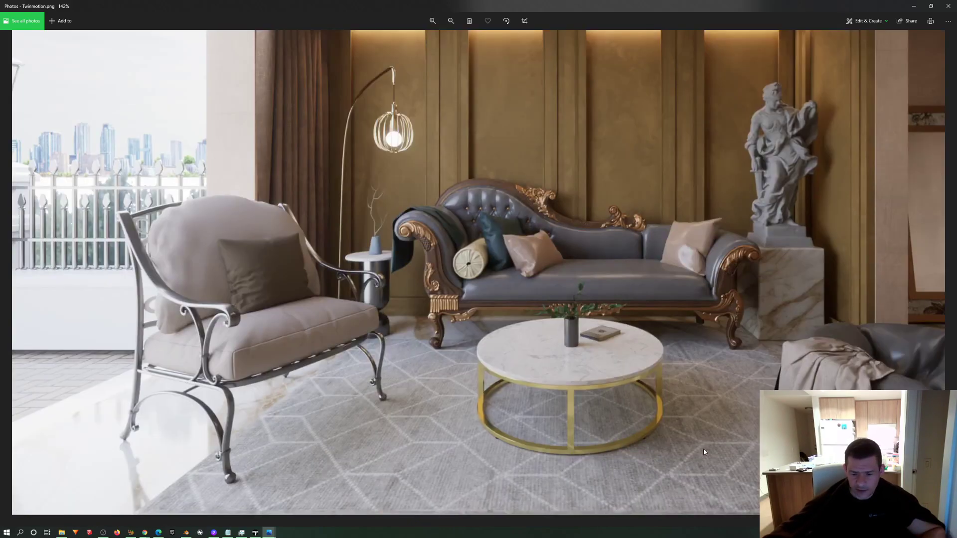
{"action": "left_click_drag", "start_coordinate": [703, 449], "coordinate": [525, 458]}
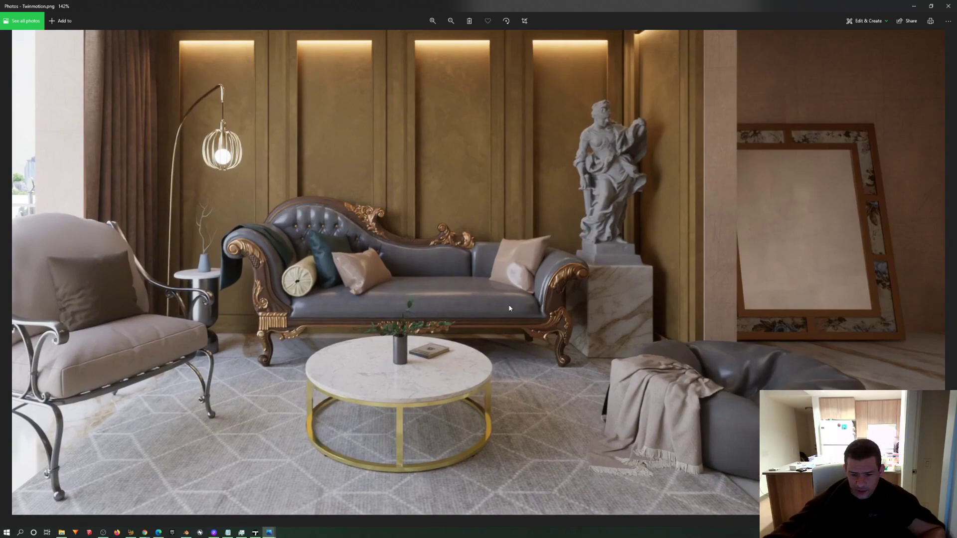
{"action": "scroll", "coordinate": [648, 221], "scroll_direction": "up", "scroll_amount": 5}
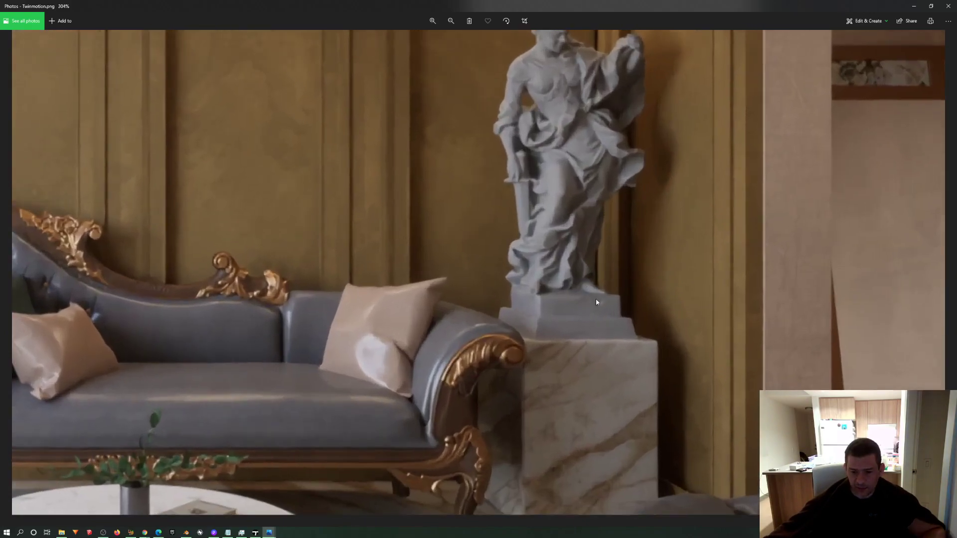
{"action": "scroll", "coordinate": [549, 320], "scroll_direction": "down", "scroll_amount": 6}
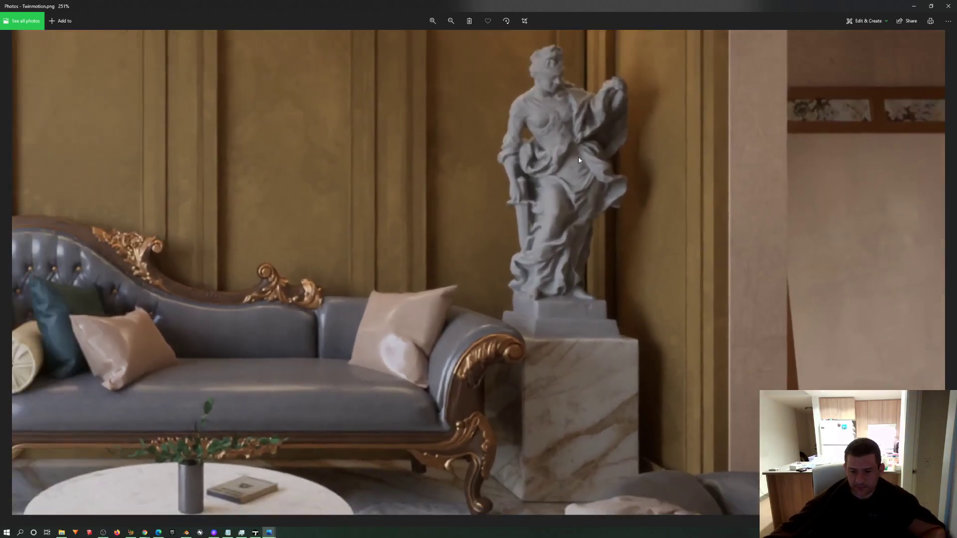
{"action": "scroll", "coordinate": [357, 178], "scroll_direction": "up", "scroll_amount": 2}
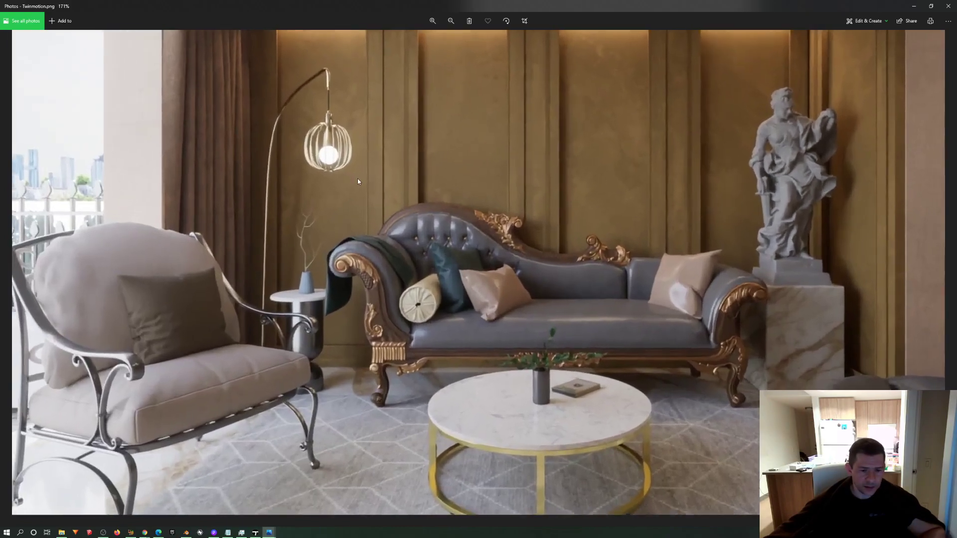
{"action": "scroll", "coordinate": [275, 421], "scroll_direction": "down", "scroll_amount": 4}
{"action": "left_click", "coordinate": [227, 532]}
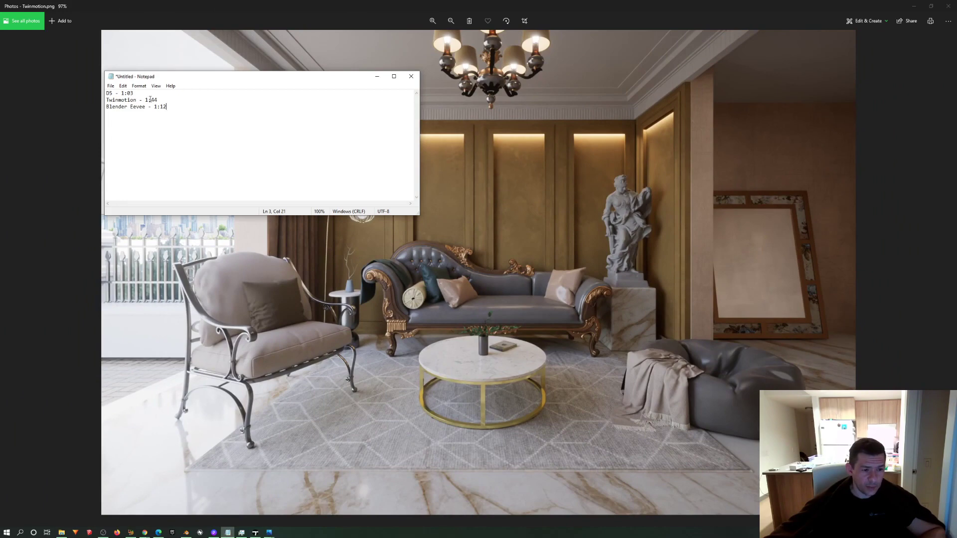
{"action": "left_click", "coordinate": [372, 78]}
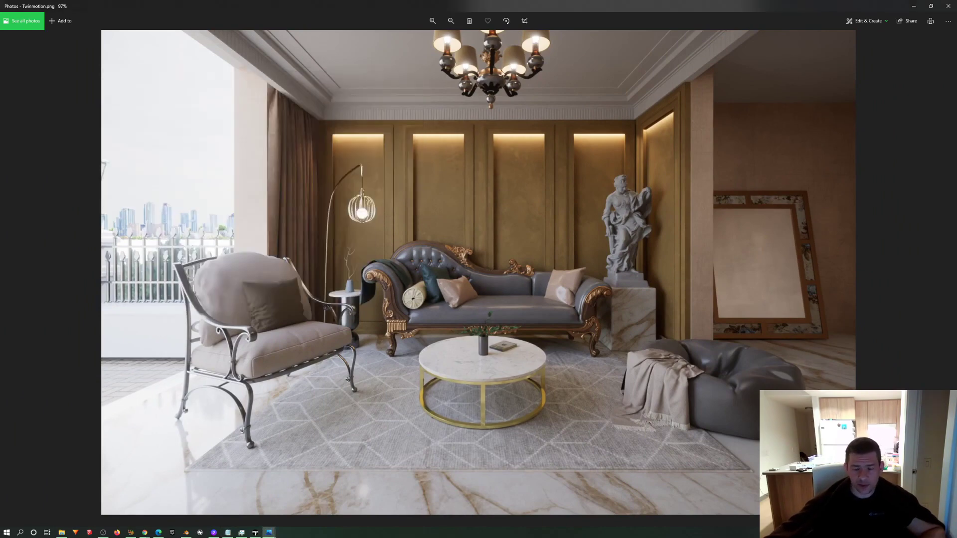
{"action": "scroll", "coordinate": [444, 313], "scroll_direction": "down", "scroll_amount": 2}
{"action": "scroll", "coordinate": [357, 367], "scroll_direction": "up", "scroll_amount": 2}
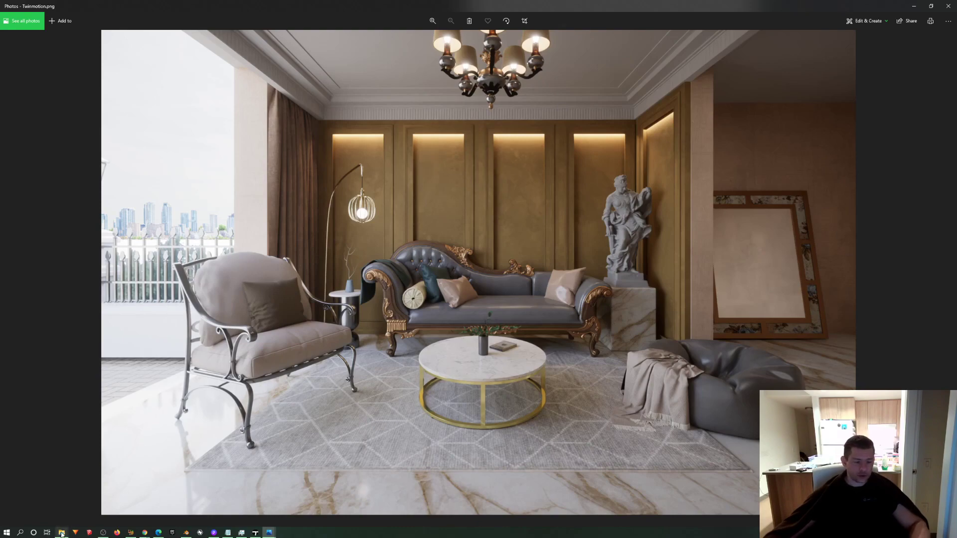
{"action": "mouse_move", "coordinate": [61, 533]}
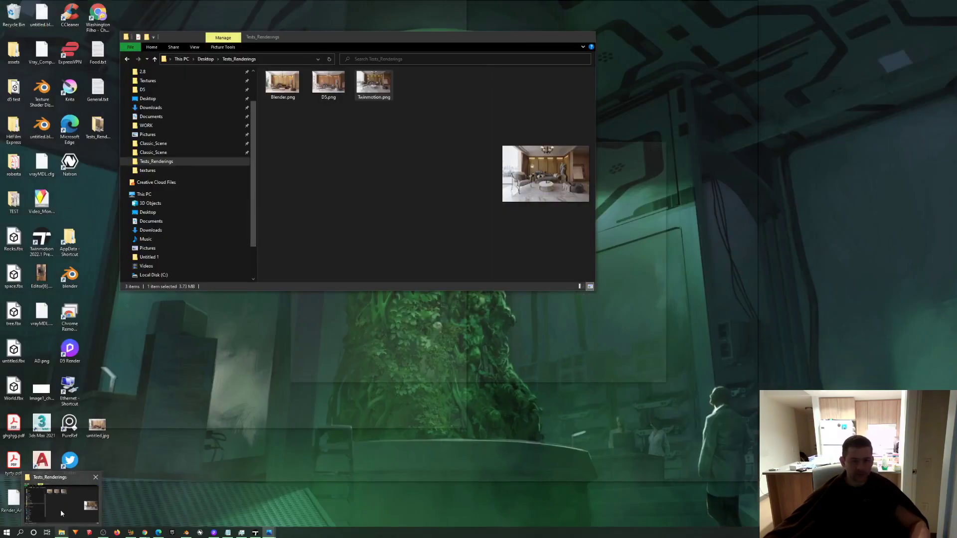
Open Blender.png from the Tests_Renderings folder in a new, full-screen Photos viewer
{"action": "left_click", "coordinate": [61, 509]}
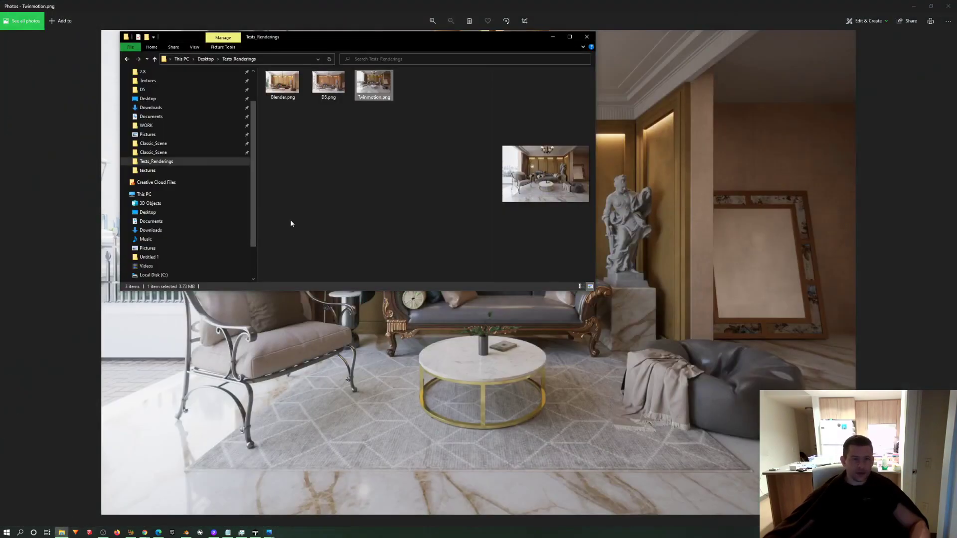
{"action": "double_click", "coordinate": [282, 84]}
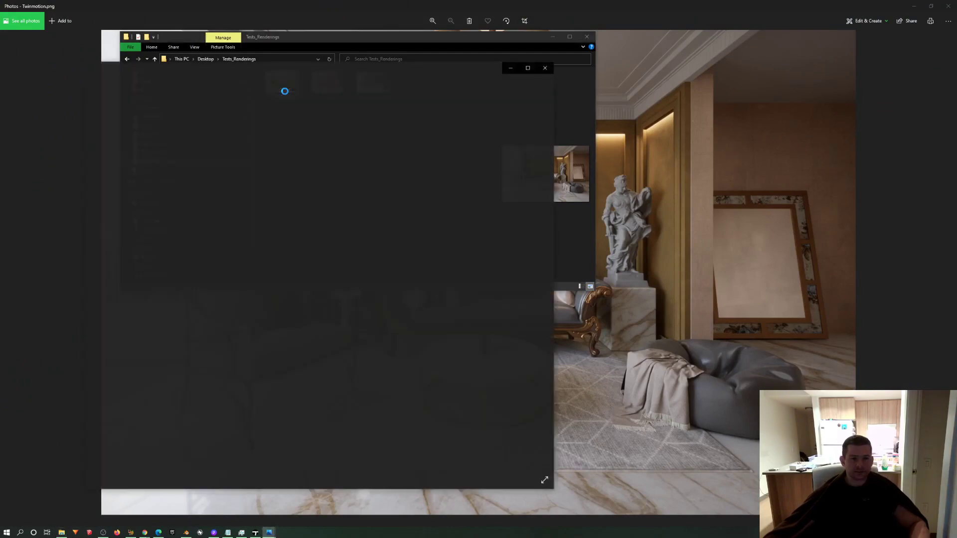
{"action": "left_click", "coordinate": [526, 68]}
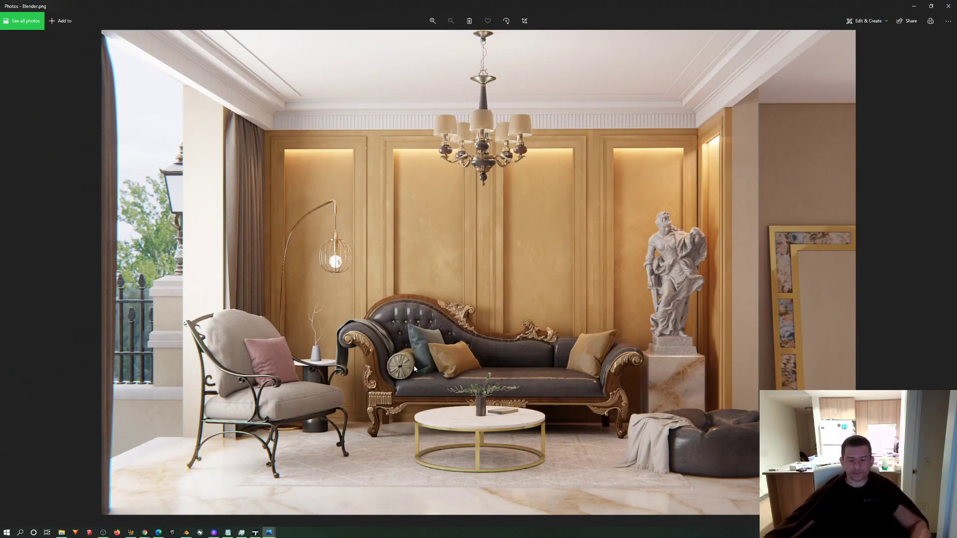
Zoom into the Blender render and pan across the sofa, pouf and statue
{"action": "scroll", "coordinate": [266, 384], "scroll_direction": "up", "scroll_amount": 5}
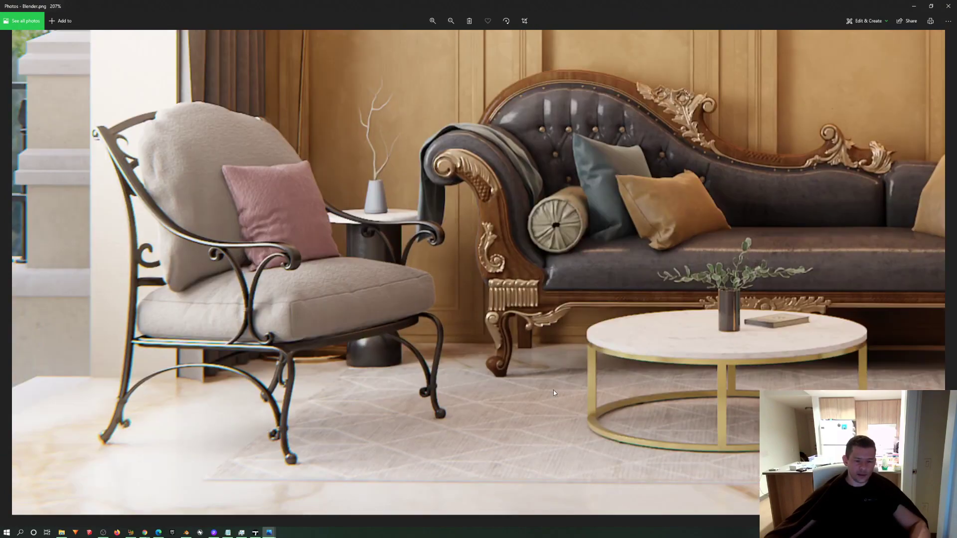
{"action": "left_click_drag", "start_coordinate": [578, 392], "coordinate": [409, 387]}
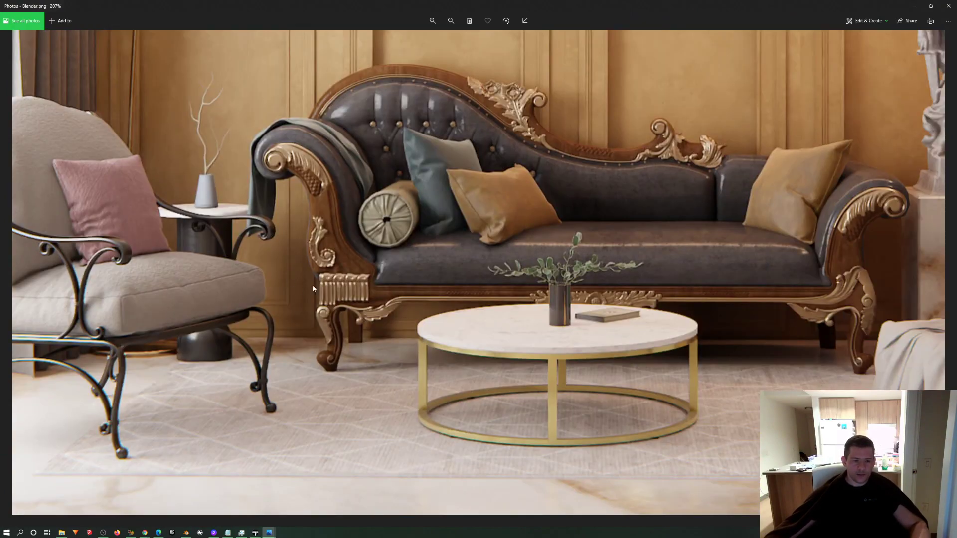
{"action": "left_click_drag", "start_coordinate": [746, 327], "coordinate": [405, 350]}
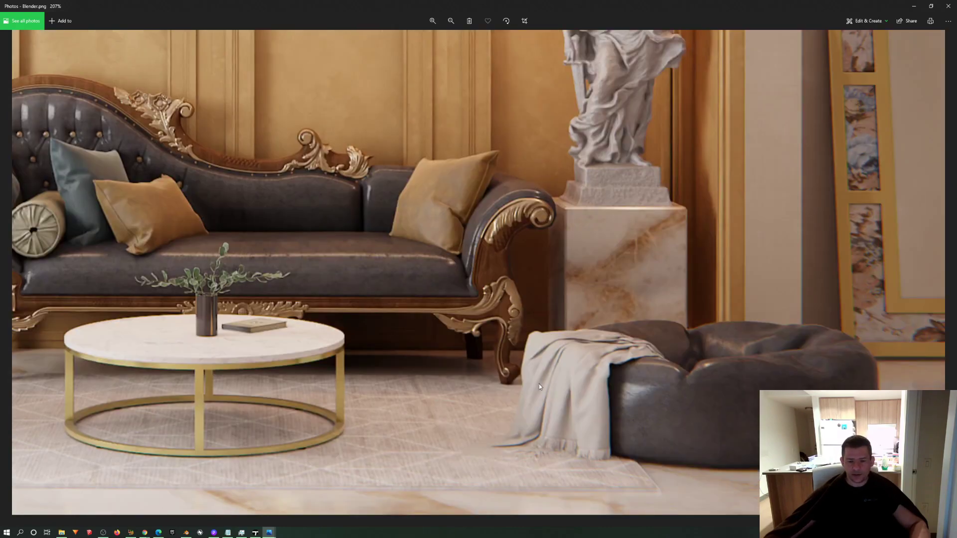
{"action": "left_click_drag", "start_coordinate": [657, 342], "coordinate": [489, 358]}
{"action": "scroll", "coordinate": [600, 277], "scroll_direction": "up", "scroll_amount": 2}
{"action": "scroll", "coordinate": [595, 262], "scroll_direction": "down", "scroll_amount": 2}
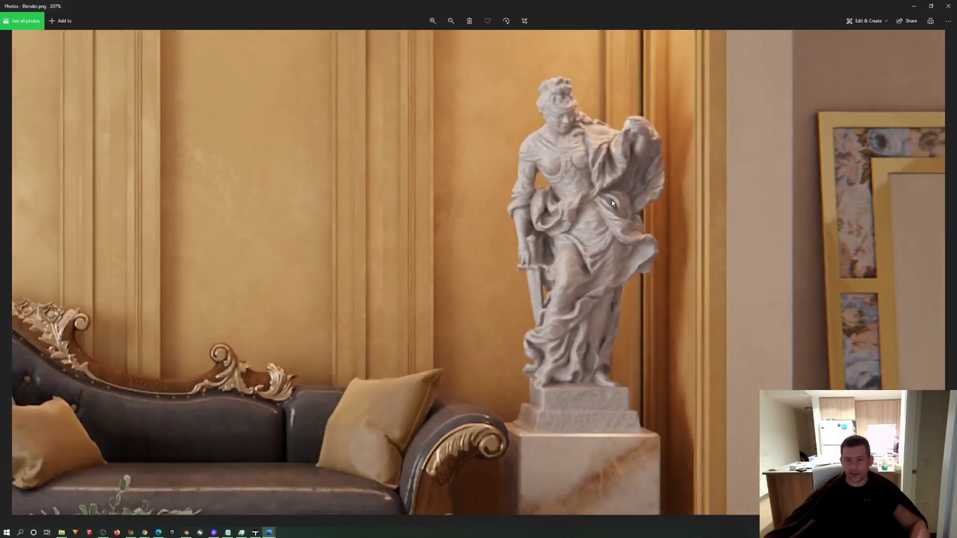
{"action": "scroll", "coordinate": [594, 262], "scroll_direction": "up", "scroll_amount": 2}
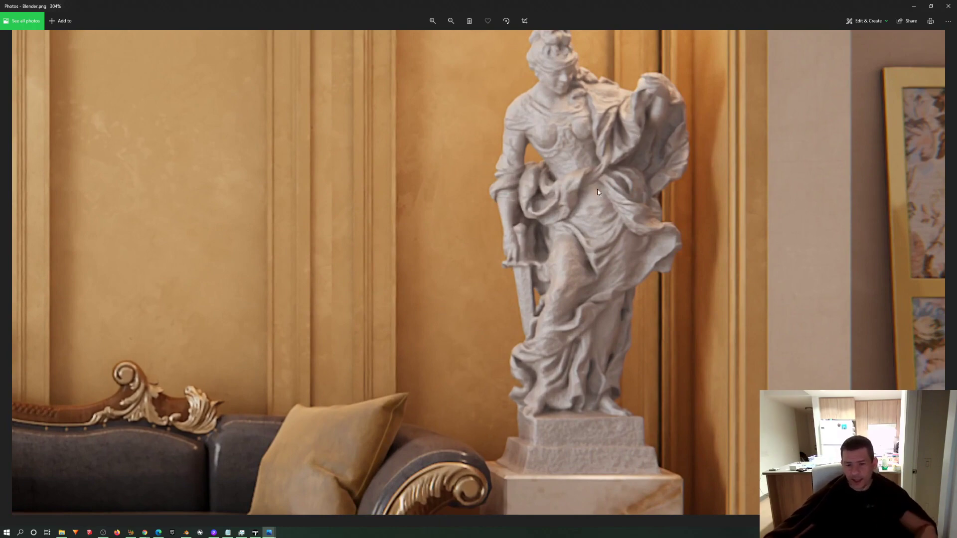
{"action": "scroll", "coordinate": [614, 330], "scroll_direction": "down", "scroll_amount": 5}
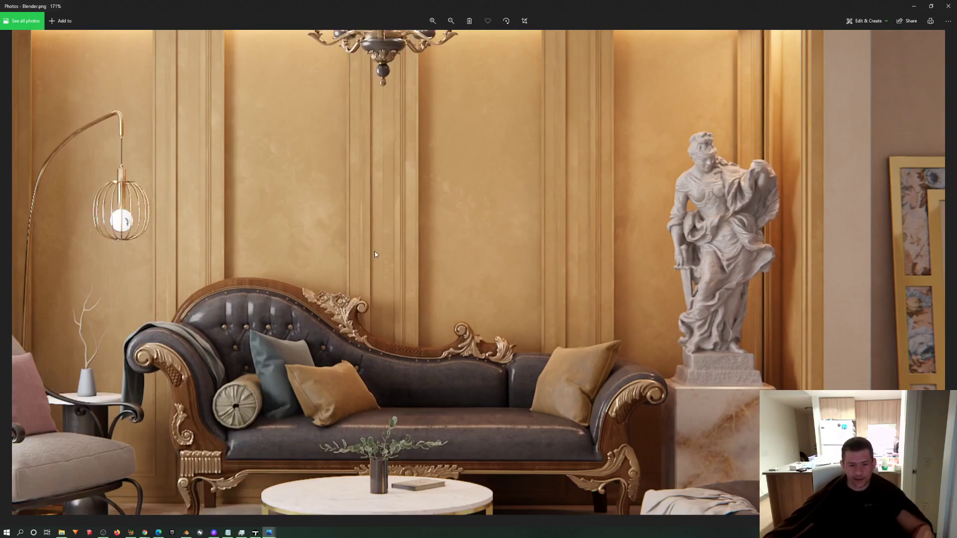
Inspect the Blender ceiling and chandelier toward the right wall, then restore the viewer window
{"action": "left_click_drag", "start_coordinate": [375, 254], "coordinate": [425, 352]}
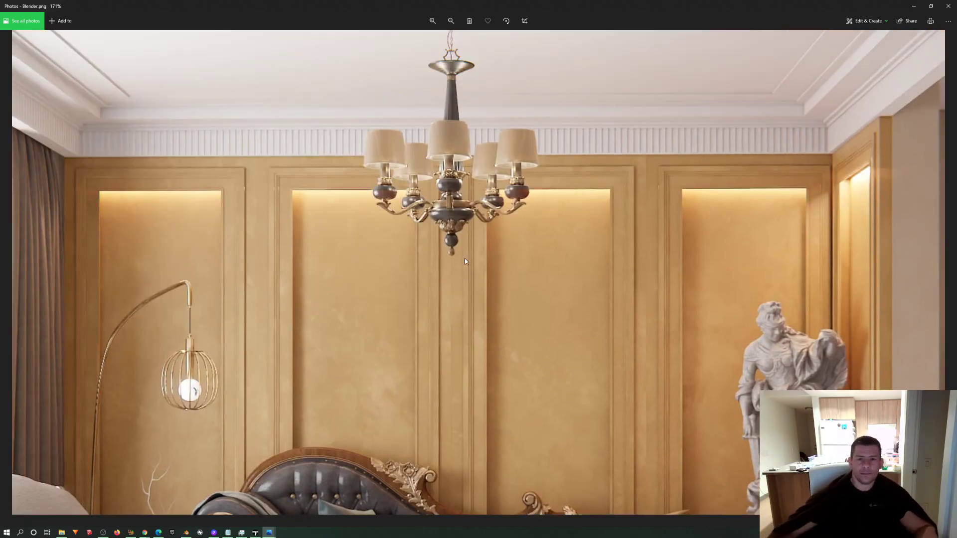
{"action": "scroll", "coordinate": [374, 214], "scroll_direction": "down", "scroll_amount": 3}
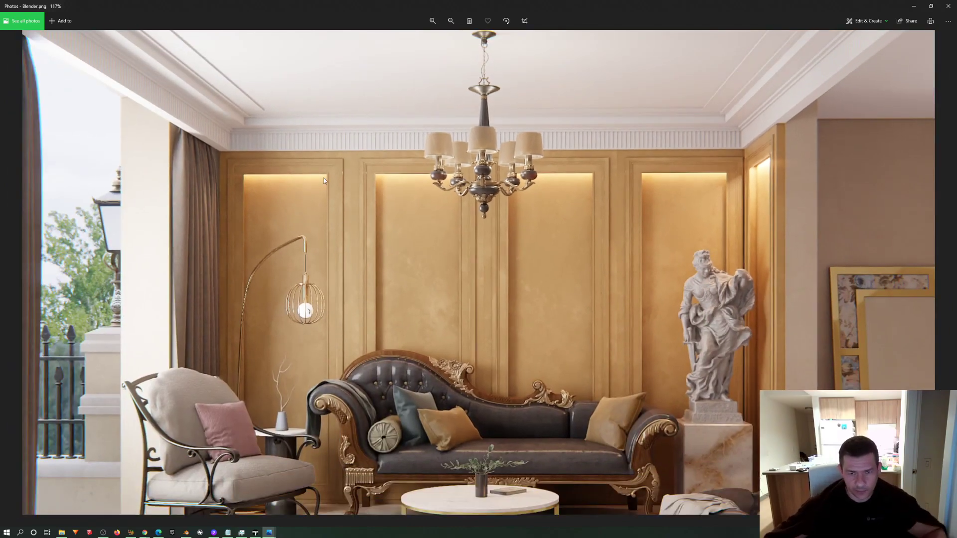
{"action": "scroll", "coordinate": [271, 157], "scroll_direction": "up", "scroll_amount": 5}
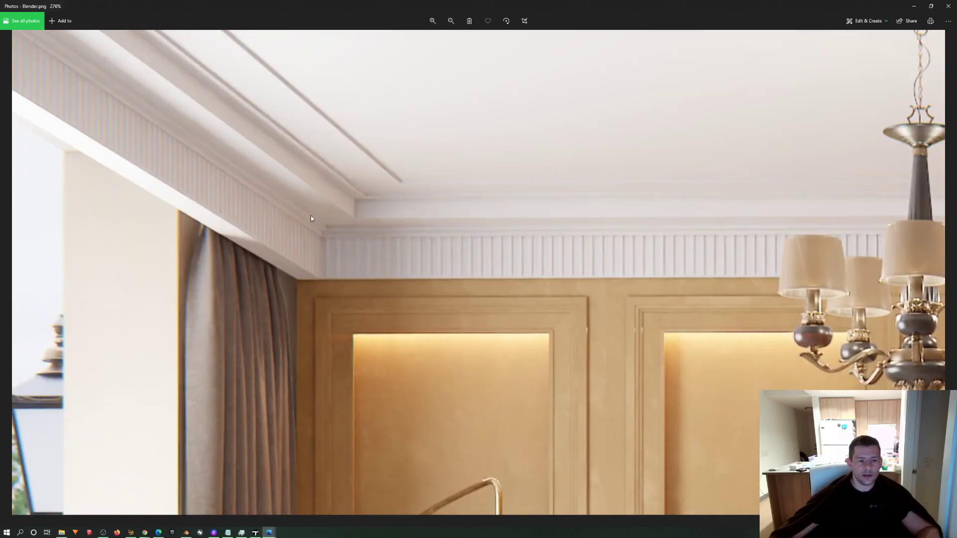
{"action": "left_click_drag", "start_coordinate": [754, 237], "coordinate": [363, 242]}
{"action": "left_click_drag", "start_coordinate": [644, 229], "coordinate": [513, 232]}
{"action": "mouse_move", "coordinate": [857, 224]}
{"action": "left_mouse_down"}
{"action": "mouse_move", "coordinate": [683, 224]}
{"action": "mouse_move", "coordinate": [477, 185]}
{"action": "left_mouse_up"}
{"action": "scroll", "coordinate": [472, 249], "scroll_direction": "down", "scroll_amount": 3}
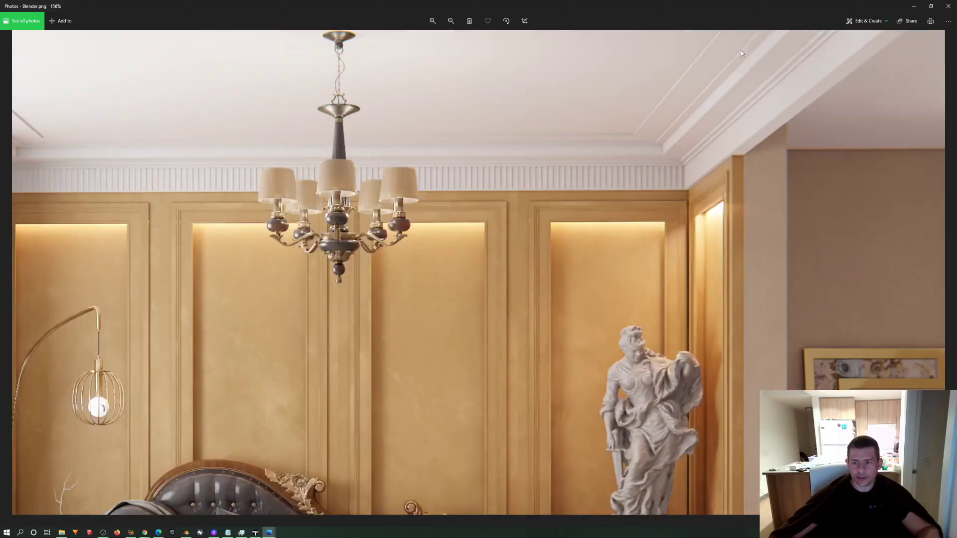
{"action": "left_click", "coordinate": [930, 6]}
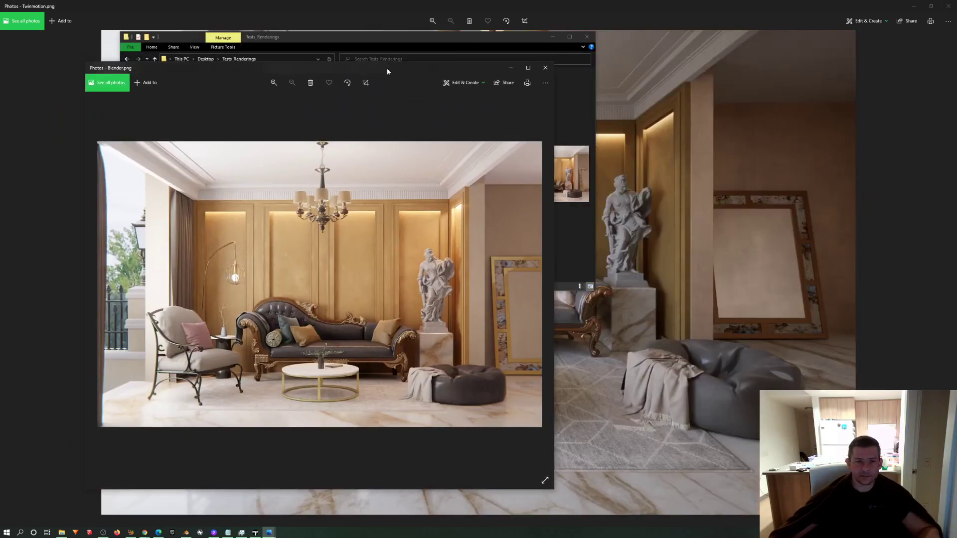
Place the Blender viewer upper right and the other render left, zooming the left one toward the chandelier
{"action": "left_click_drag", "start_coordinate": [384, 72], "coordinate": [739, 28]}
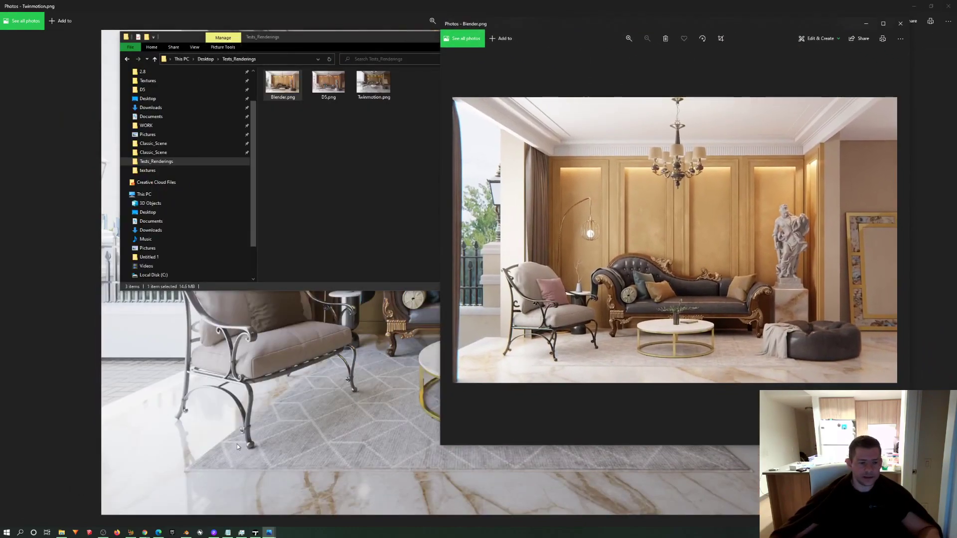
{"action": "left_click", "coordinate": [327, 8]}
{"action": "left_click_drag", "start_coordinate": [327, 7], "coordinate": [223, 22]}
{"action": "scroll", "coordinate": [280, 123], "scroll_direction": "up", "scroll_amount": 3}
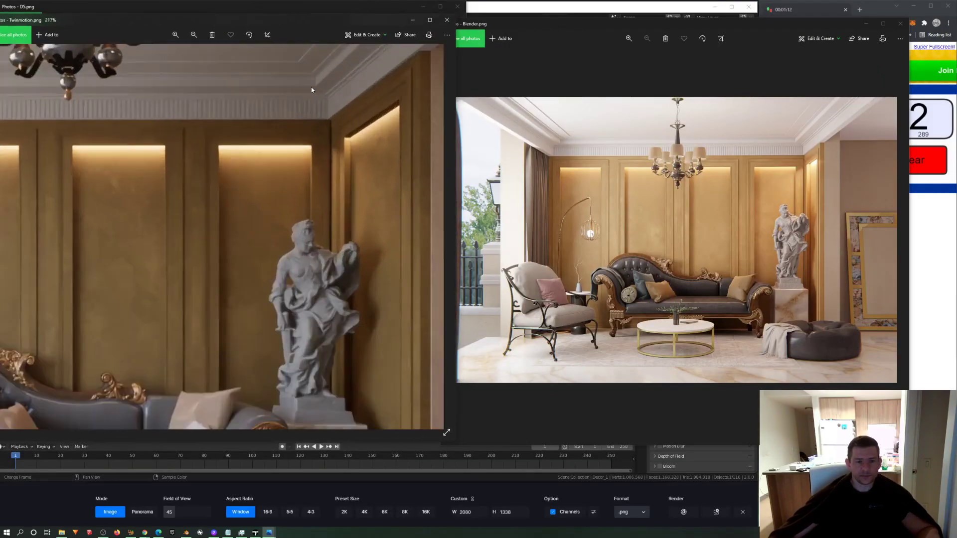
{"action": "scroll", "coordinate": [311, 89], "scroll_direction": "down", "scroll_amount": 2}
{"action": "scroll", "coordinate": [778, 144], "scroll_direction": "up", "scroll_amount": 2}
{"action": "scroll", "coordinate": [776, 106], "scroll_direction": "up", "scroll_amount": 4}
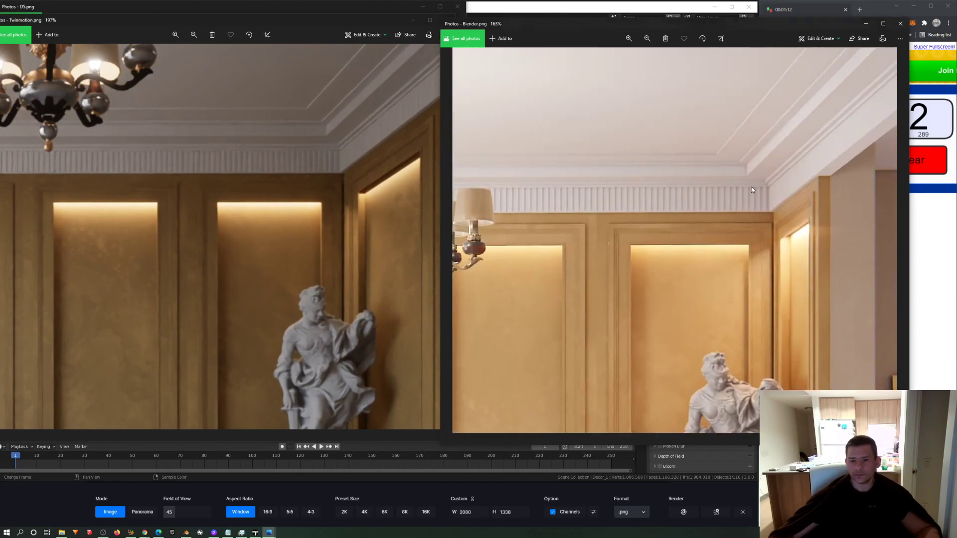
{"action": "left_click_drag", "start_coordinate": [160, 152], "coordinate": [194, 202]}
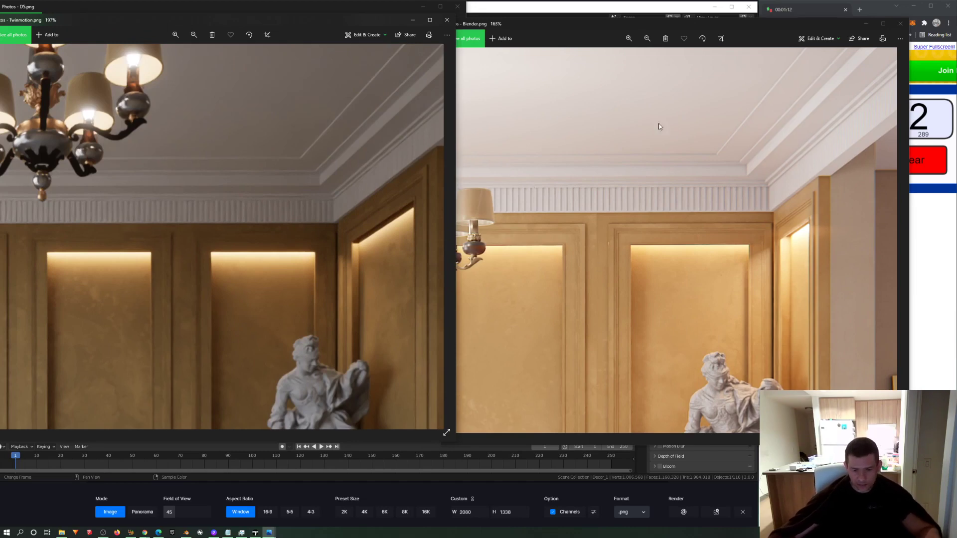
{"action": "left_click_drag", "start_coordinate": [159, 175], "coordinate": [247, 179]}
Pan the Blender render over the chandelier, statue and sofa, matching the left render on the statue
{"action": "left_click", "coordinate": [530, 271]}
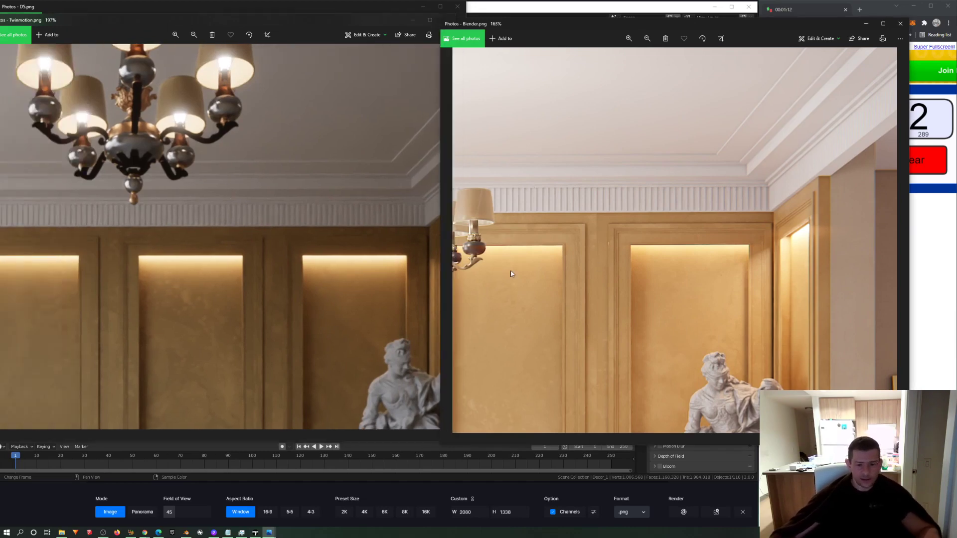
{"action": "left_click_drag", "start_coordinate": [530, 271], "coordinate": [692, 247]}
{"action": "left_click_drag", "start_coordinate": [579, 296], "coordinate": [698, 220]}
{"action": "scroll", "coordinate": [698, 221], "scroll_direction": "up", "scroll_amount": 3}
{"action": "left_click_drag", "start_coordinate": [343, 269], "coordinate": [294, 199]}
{"action": "scroll", "coordinate": [294, 199], "scroll_direction": "up", "scroll_amount": 4}
{"action": "scroll", "coordinate": [299, 327], "scroll_direction": "down", "scroll_amount": 2}
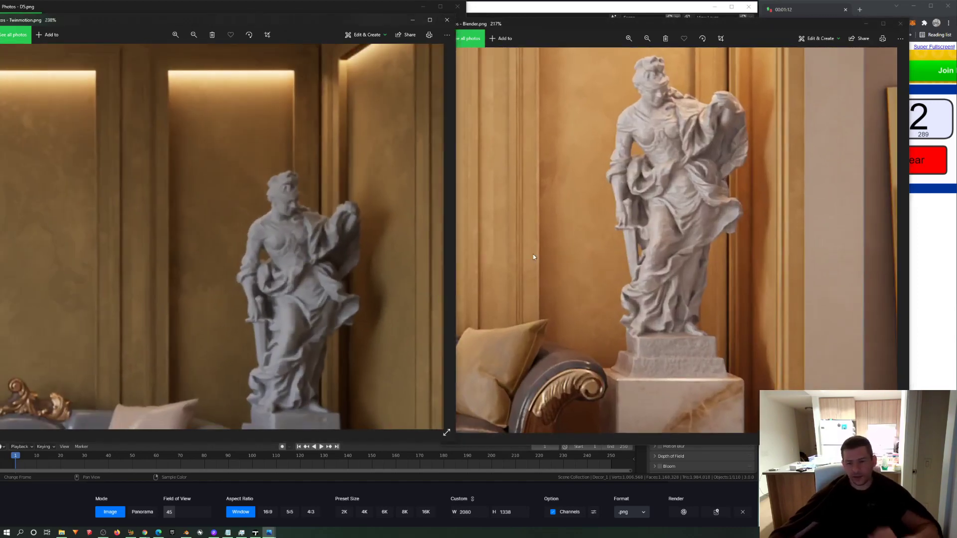
Align both renders on the sofa arm, pedestal, and pouf with throw
{"action": "left_click", "coordinate": [565, 358]}
{"action": "left_click_drag", "start_coordinate": [564, 359], "coordinate": [648, 269]}
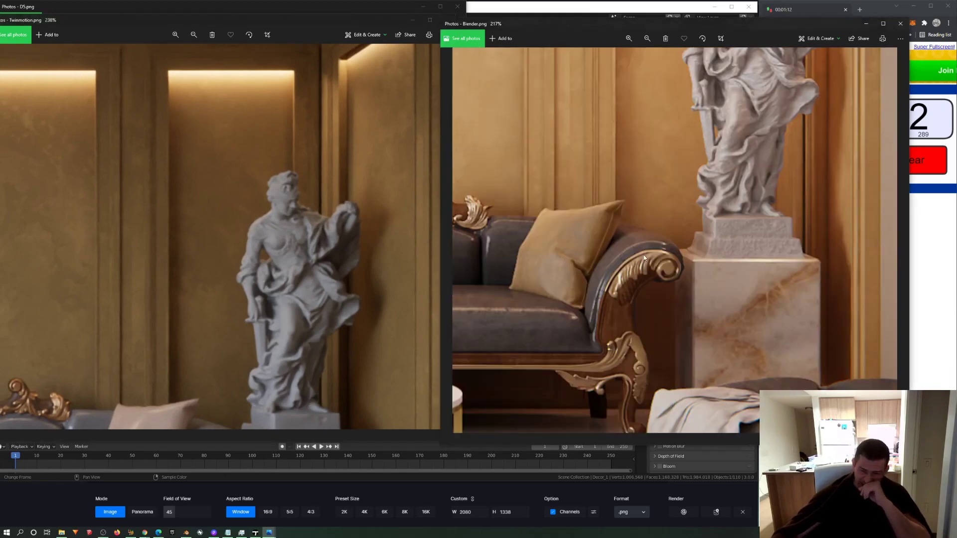
{"action": "left_click_drag", "start_coordinate": [218, 324], "coordinate": [258, 175]}
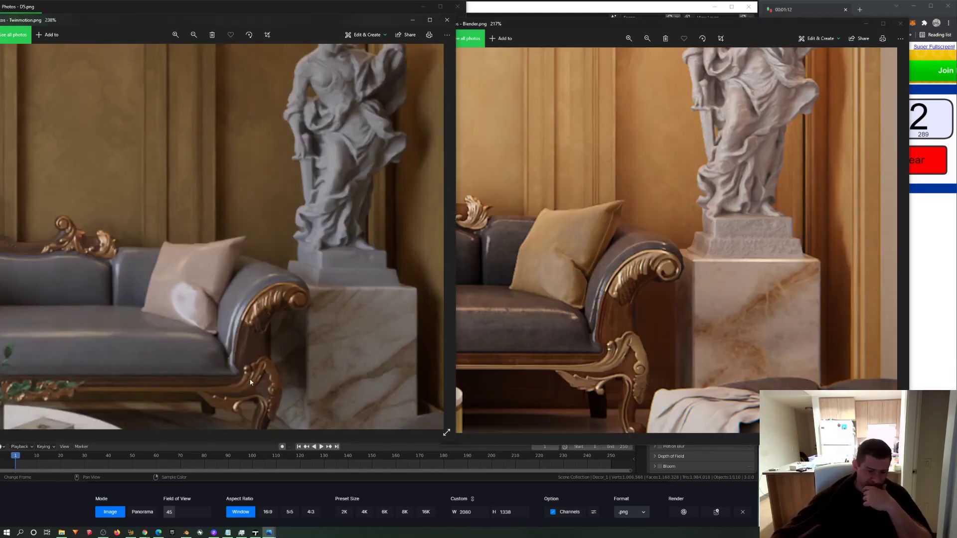
{"action": "left_click_drag", "start_coordinate": [251, 382], "coordinate": [252, 378]}
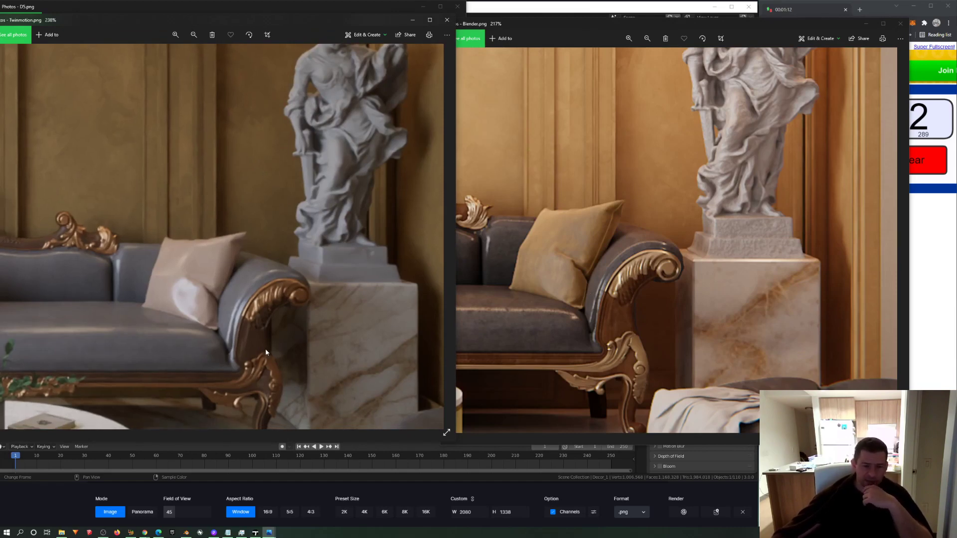
{"action": "left_click_drag", "start_coordinate": [264, 357], "coordinate": [249, 295]}
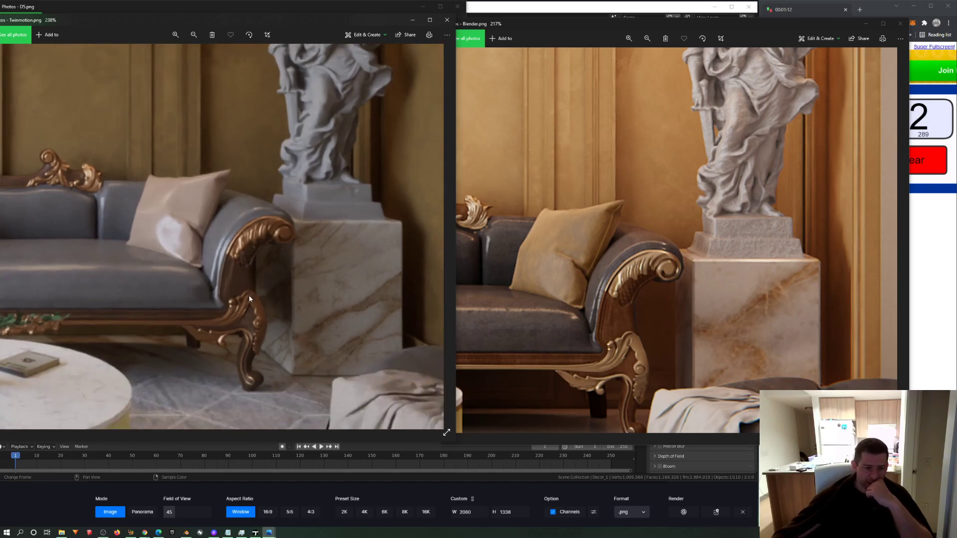
{"action": "left_click_drag", "start_coordinate": [691, 316], "coordinate": [648, 157]}
{"action": "left_click_drag", "start_coordinate": [264, 236], "coordinate": [189, 74]}
{"action": "left_click_drag", "start_coordinate": [429, 279], "coordinate": [249, 241]}
{"action": "scroll", "coordinate": [757, 268], "scroll_direction": "down", "scroll_amount": 5}
{"action": "scroll", "coordinate": [728, 309], "scroll_direction": "up", "scroll_amount": 5}
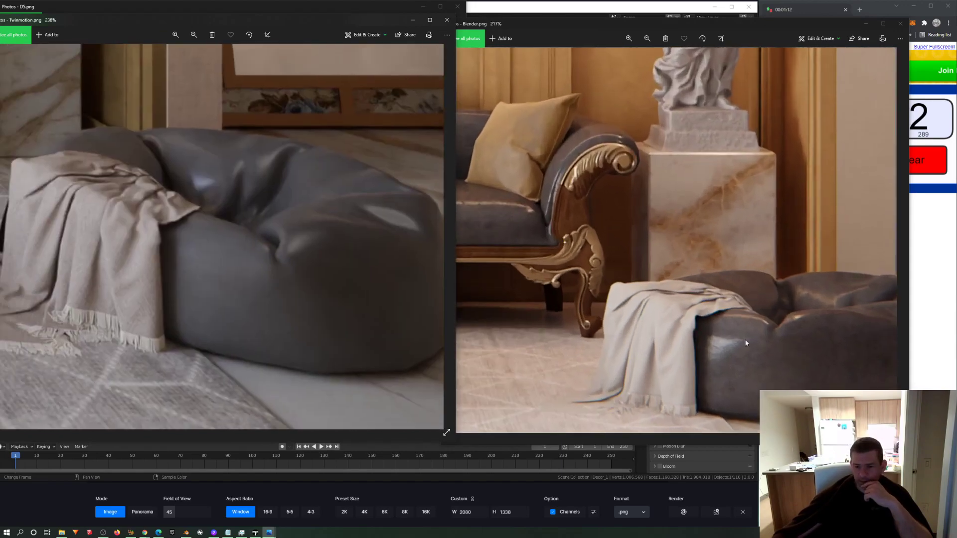
Zoom and pan the Blender render across the sofa, coffee table and armchair
{"action": "left_click_drag", "start_coordinate": [714, 278], "coordinate": [907, 279]}
{"action": "scroll", "coordinate": [289, 238], "scroll_direction": "down", "scroll_amount": 5}
{"action": "scroll", "coordinate": [289, 237], "scroll_direction": "down", "scroll_amount": 2}
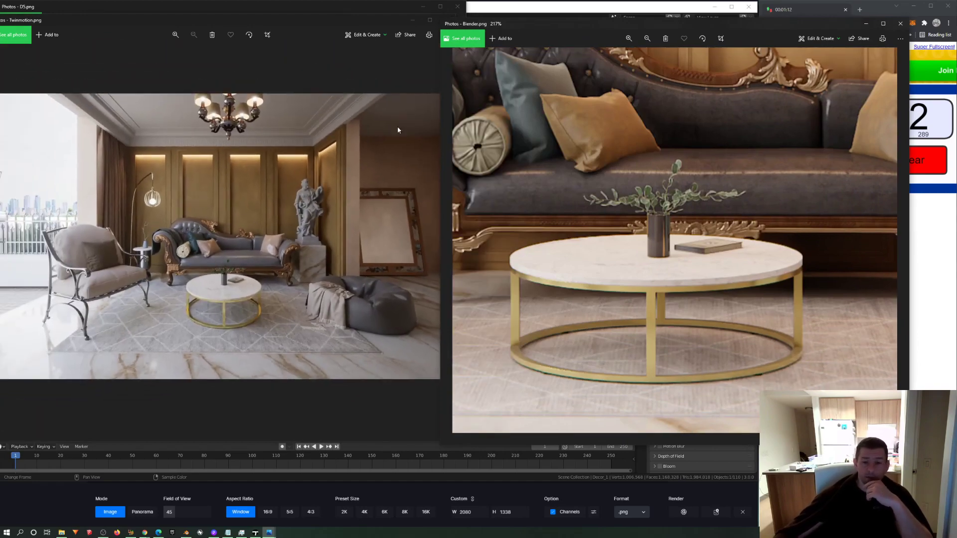
{"action": "scroll", "coordinate": [660, 250], "scroll_direction": "down", "scroll_amount": 4}
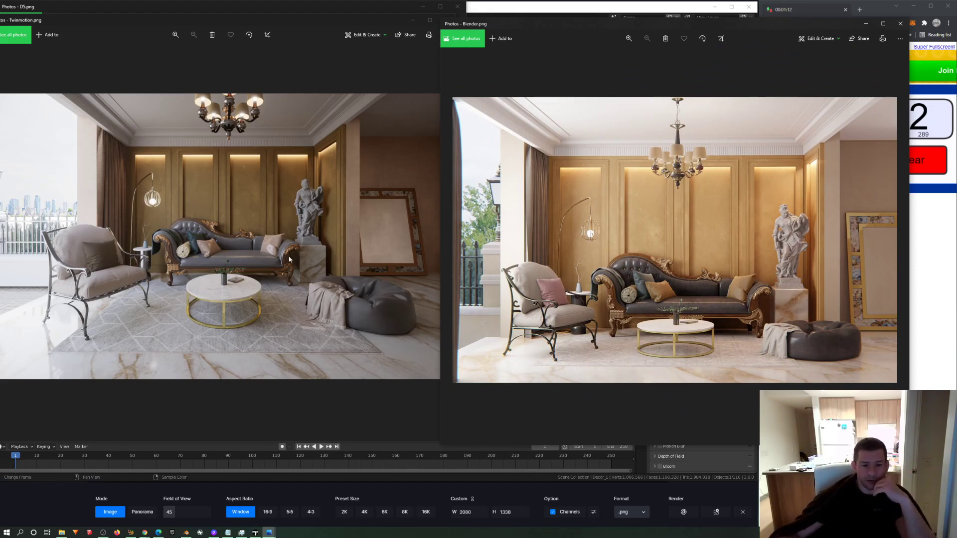
{"action": "scroll", "coordinate": [216, 306], "scroll_direction": "up", "scroll_amount": 5}
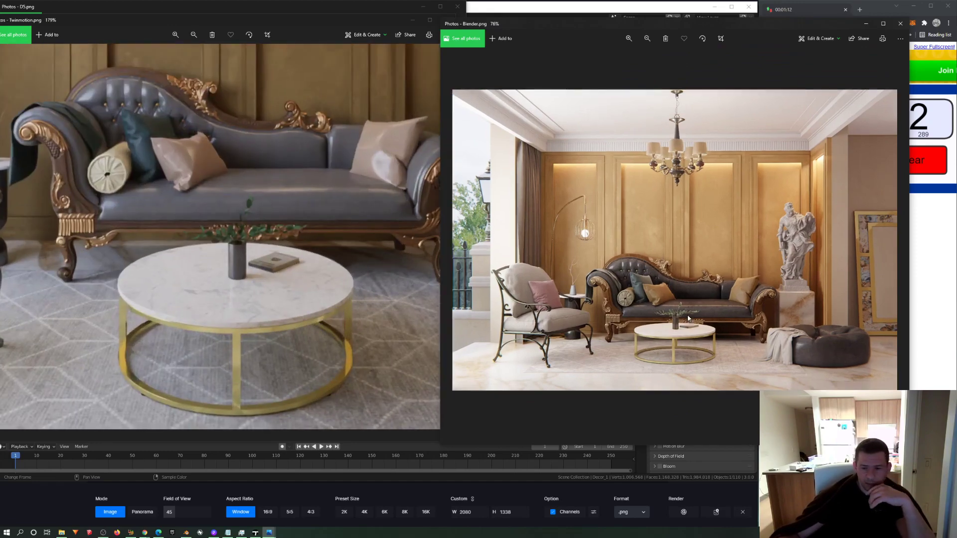
{"action": "scroll", "coordinate": [652, 317], "scroll_direction": "up", "scroll_amount": 5}
{"action": "left_click_drag", "start_coordinate": [652, 317], "coordinate": [733, 310]}
{"action": "scroll", "coordinate": [606, 280], "scroll_direction": "down", "scroll_amount": 2}
{"action": "scroll", "coordinate": [634, 275], "scroll_direction": "up", "scroll_amount": 2}
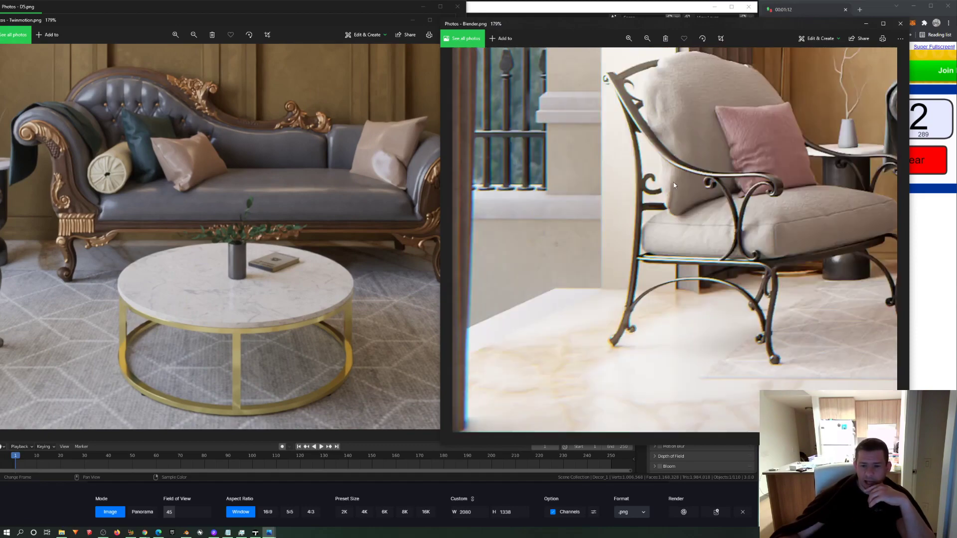
{"action": "scroll", "coordinate": [665, 247], "scroll_direction": "up", "scroll_amount": 8}
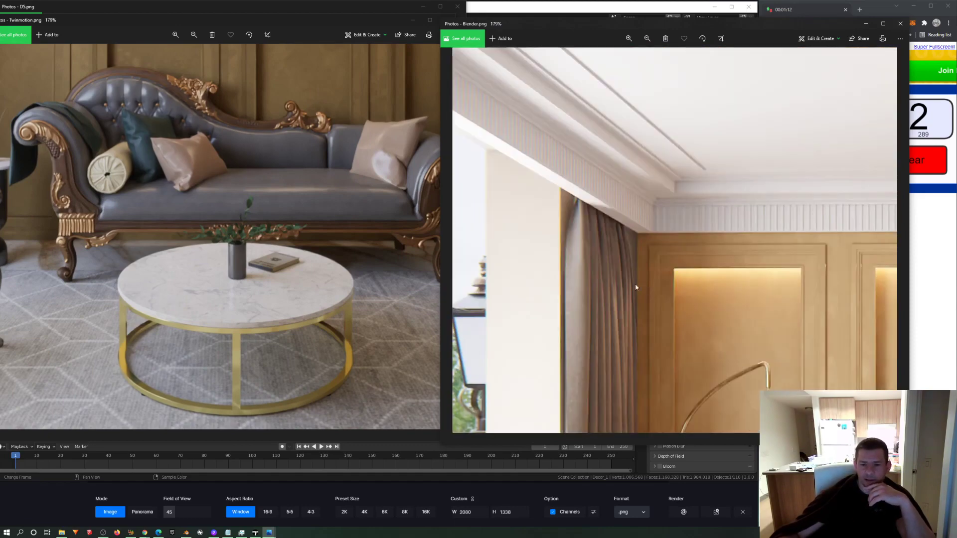
Bring the D5 render to the front and adjust its zoom
{"action": "left_click", "coordinate": [424, 56]}
{"action": "scroll", "coordinate": [402, 117], "scroll_direction": "down", "scroll_amount": 3}
{"action": "scroll", "coordinate": [194, 156], "scroll_direction": "up", "scroll_amount": 5}
Zoom both renders in on the chandelier to compare its detail
{"action": "scroll", "coordinate": [656, 201], "scroll_direction": "down", "scroll_amount": 4}
{"action": "left_click", "coordinate": [685, 201]}
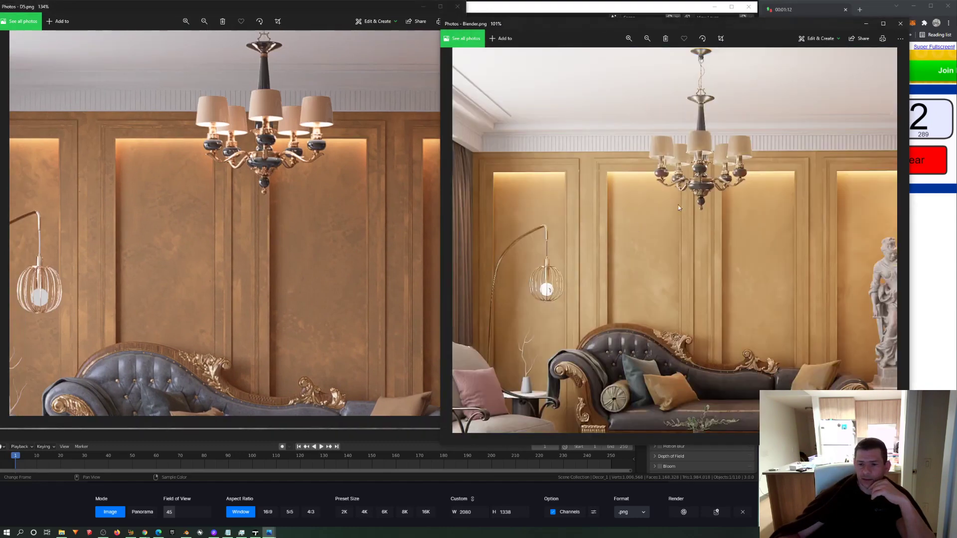
{"action": "scroll", "coordinate": [713, 147], "scroll_direction": "up", "scroll_amount": 4}
{"action": "left_click_drag", "start_coordinate": [287, 141], "coordinate": [254, 230]}
{"action": "scroll", "coordinate": [695, 160], "scroll_direction": "down", "scroll_amount": 5}
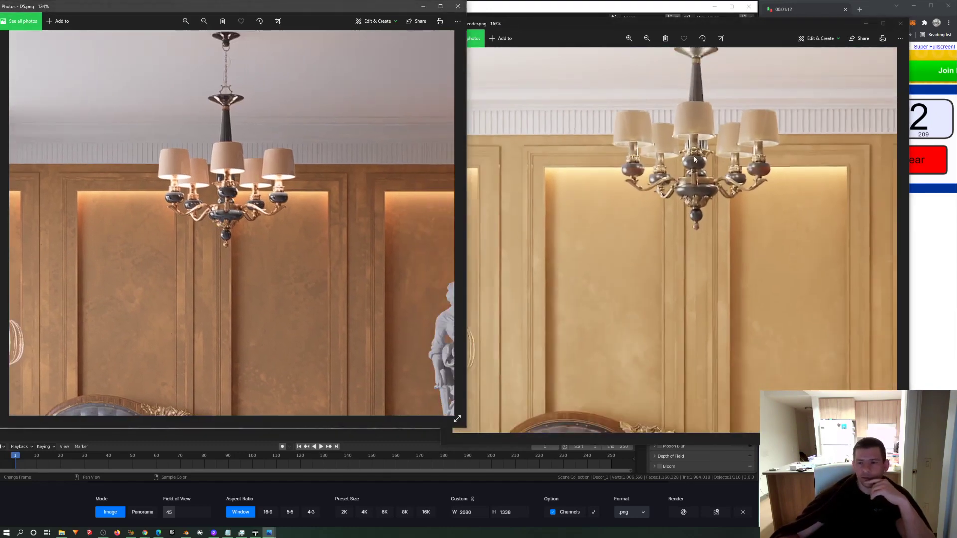
{"action": "left_click", "coordinate": [673, 181]}
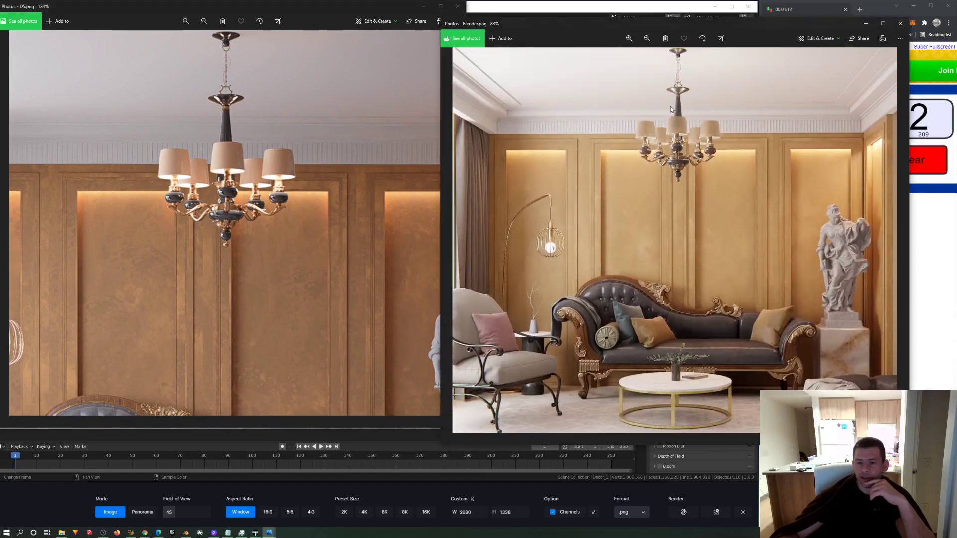
{"action": "scroll", "coordinate": [671, 105], "scroll_direction": "up", "scroll_amount": 2}
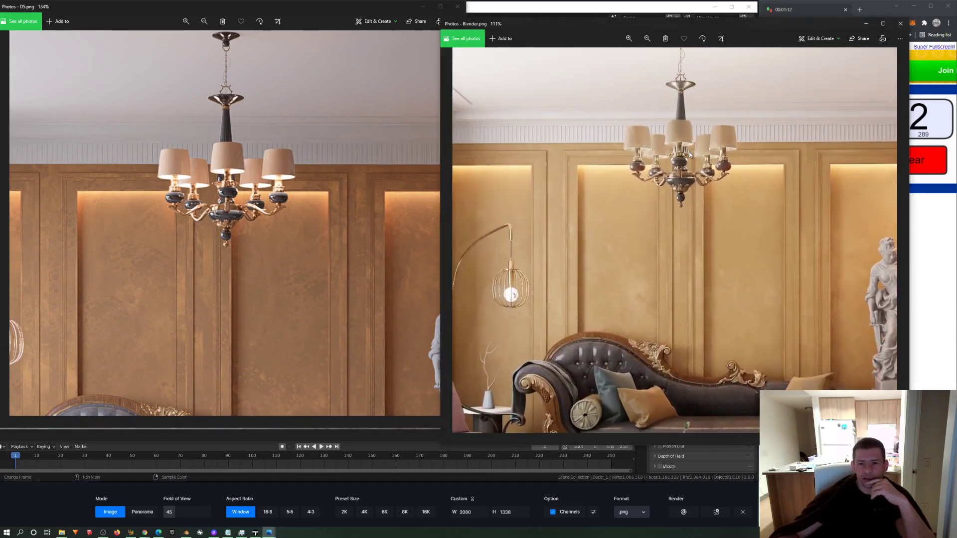
{"action": "scroll", "coordinate": [681, 188], "scroll_direction": "up", "scroll_amount": 3}
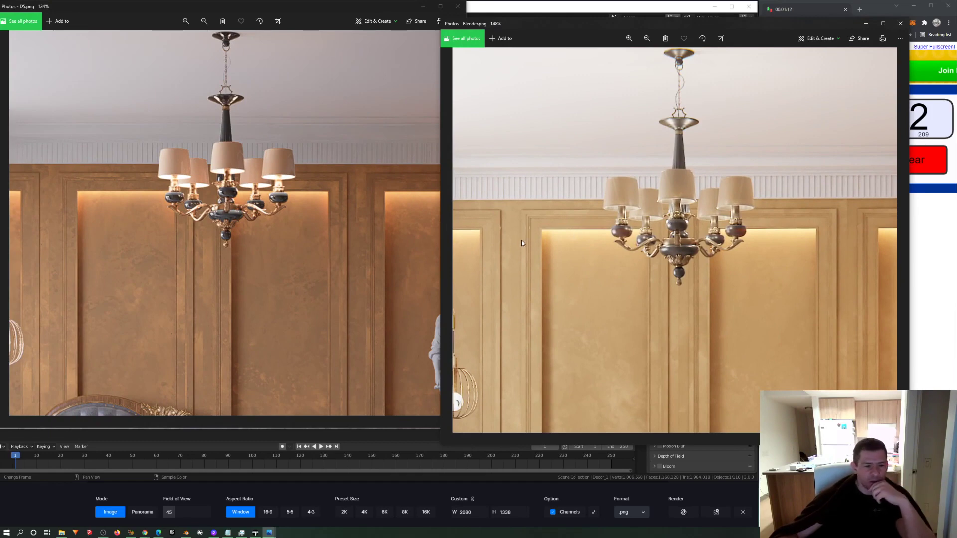
Compare the sofa up close in the D5 and Blender renders
{"action": "left_click", "coordinate": [228, 247]}
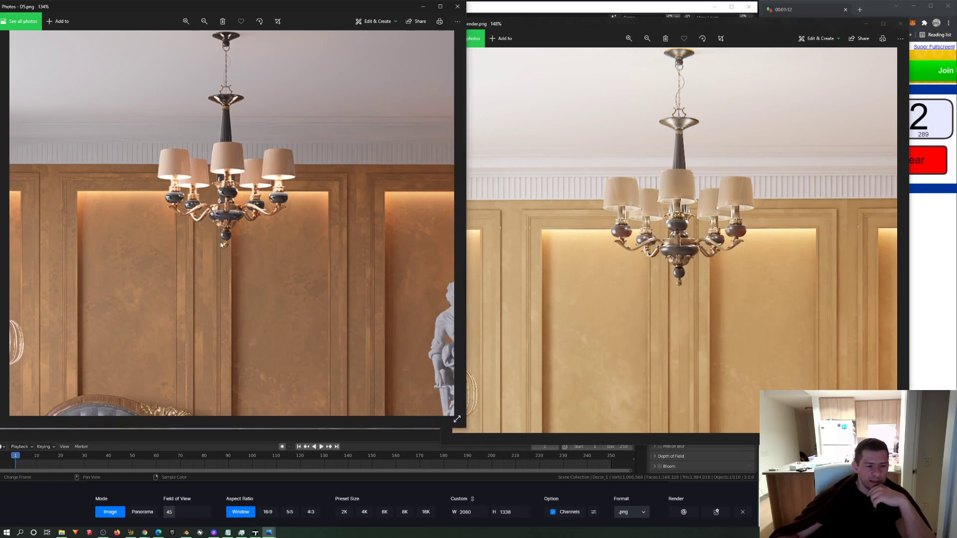
{"action": "scroll", "coordinate": [264, 277], "scroll_direction": "down", "scroll_amount": 3}
{"action": "scroll", "coordinate": [271, 250], "scroll_direction": "up", "scroll_amount": 3}
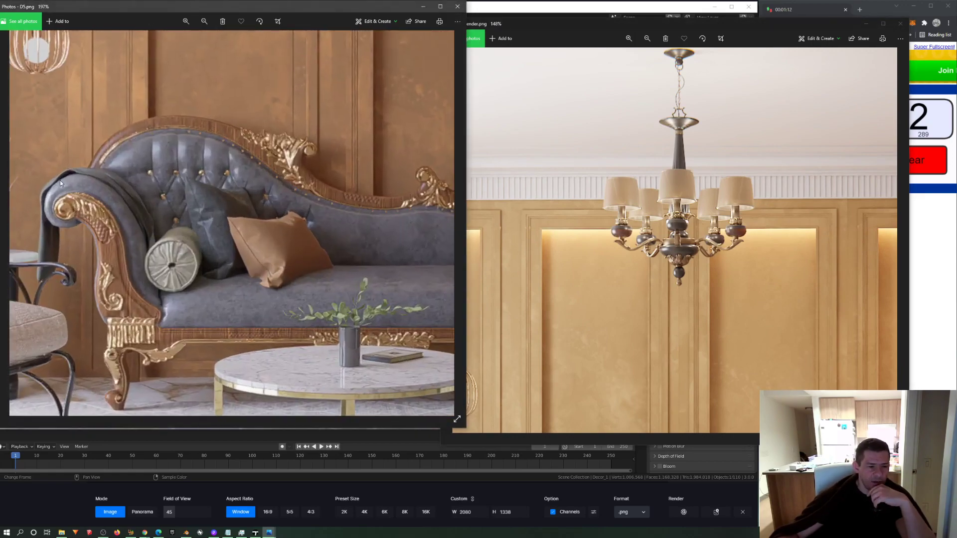
{"action": "left_click", "coordinate": [607, 328]}
{"action": "scroll", "coordinate": [608, 328], "scroll_direction": "down", "scroll_amount": 5}
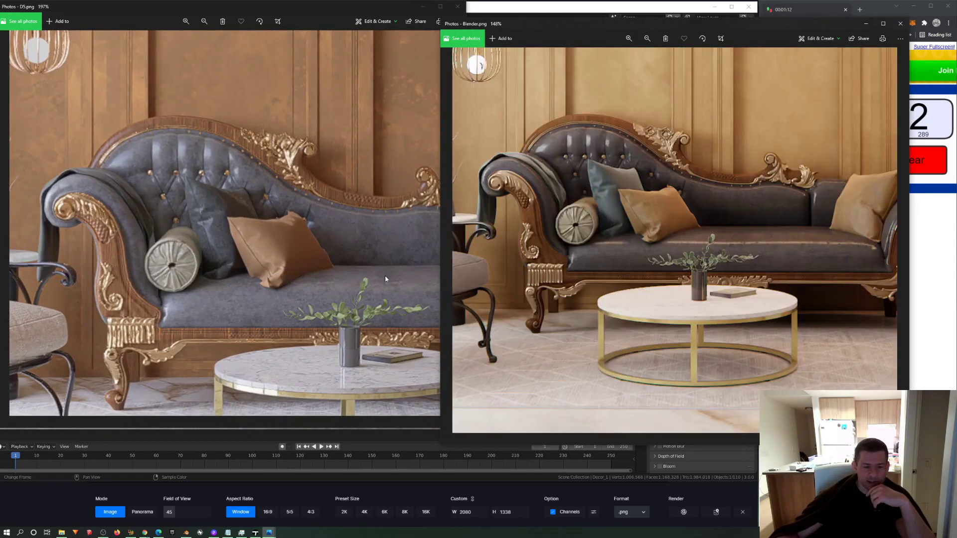
{"action": "scroll", "coordinate": [632, 269], "scroll_direction": "up", "scroll_amount": 5}
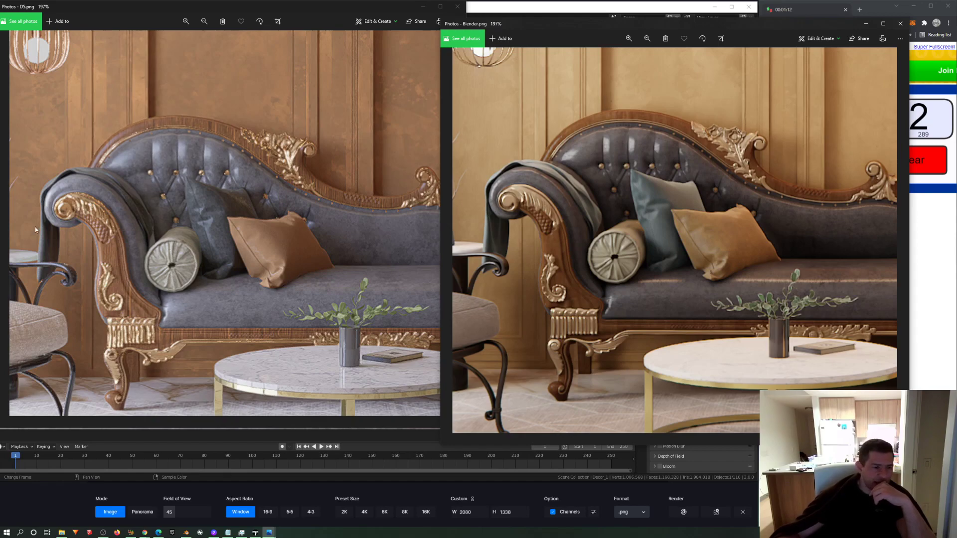
Pan both renders to the statue, throw, pouf and pedestal for comparison
{"action": "left_click", "coordinate": [209, 261]}
{"action": "scroll", "coordinate": [200, 264], "scroll_direction": "down", "scroll_amount": 3}
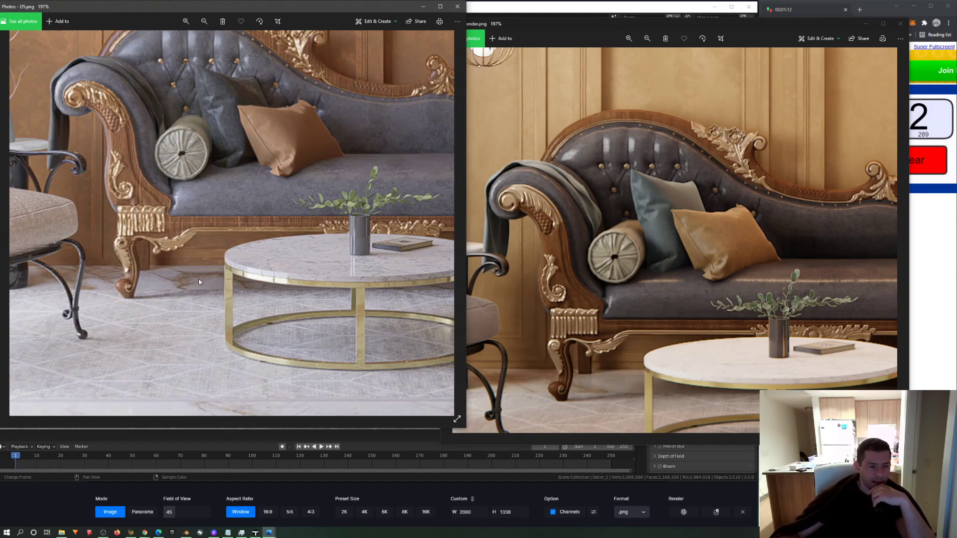
{"action": "left_click_drag", "start_coordinate": [374, 323], "coordinate": [236, 304]}
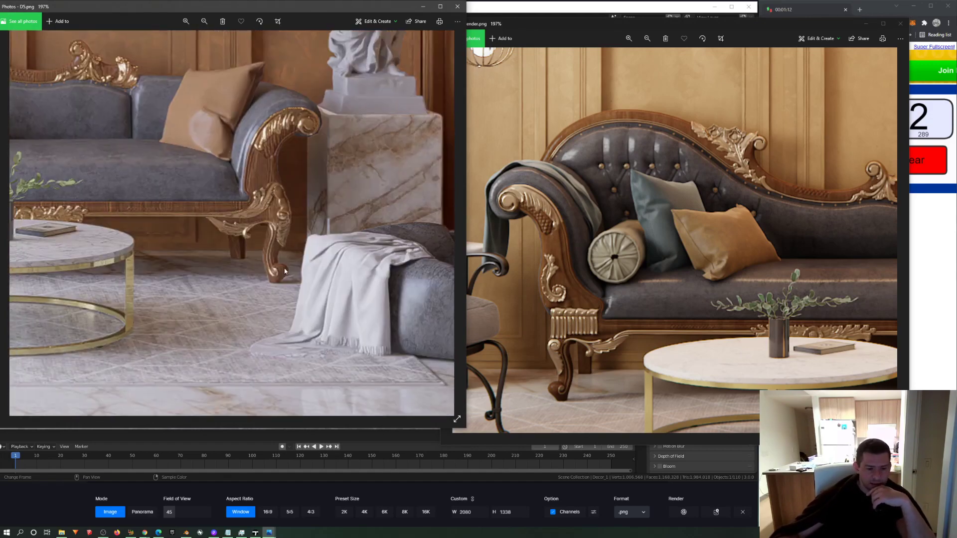
{"action": "left_click_drag", "start_coordinate": [621, 285], "coordinate": [551, 178]}
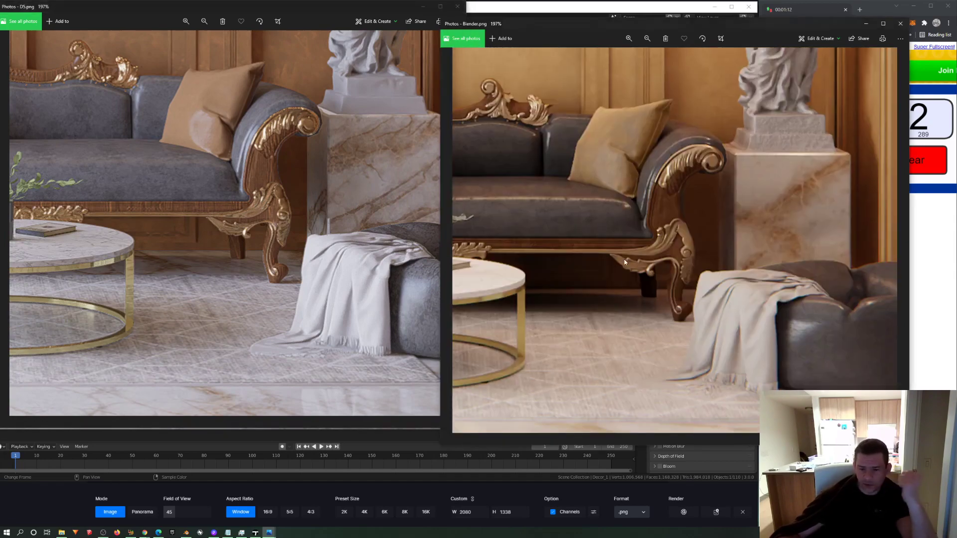
{"action": "left_click_drag", "start_coordinate": [646, 320], "coordinate": [539, 276]}
{"action": "left_click_drag", "start_coordinate": [630, 269], "coordinate": [594, 262]}
{"action": "scroll", "coordinate": [594, 262], "scroll_direction": "down", "scroll_amount": 3}
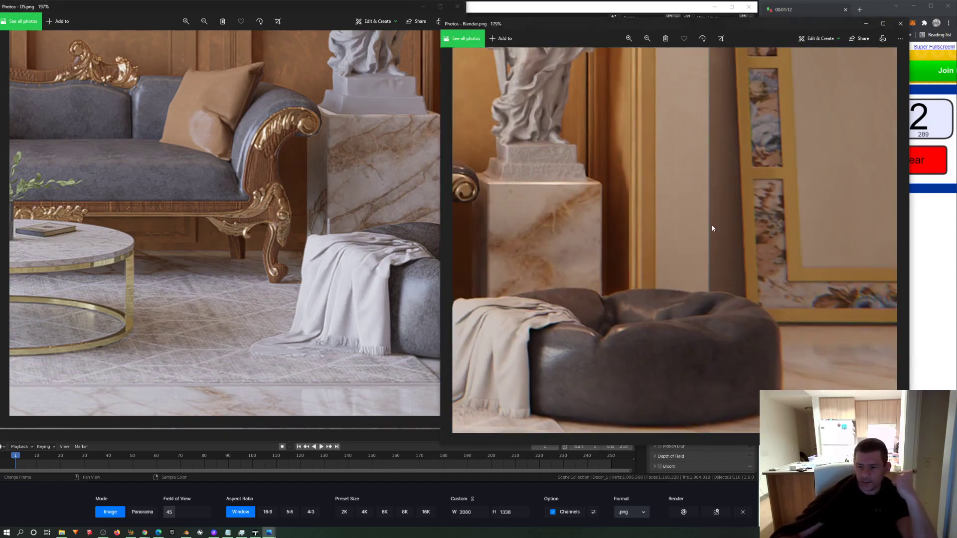
{"action": "left_click_drag", "start_coordinate": [391, 257], "coordinate": [284, 306]}
Inspect the Blender render's ceiling and left wall, then fit the whole D5 render
{"action": "scroll", "coordinate": [284, 307], "scroll_direction": "down", "scroll_amount": 5}
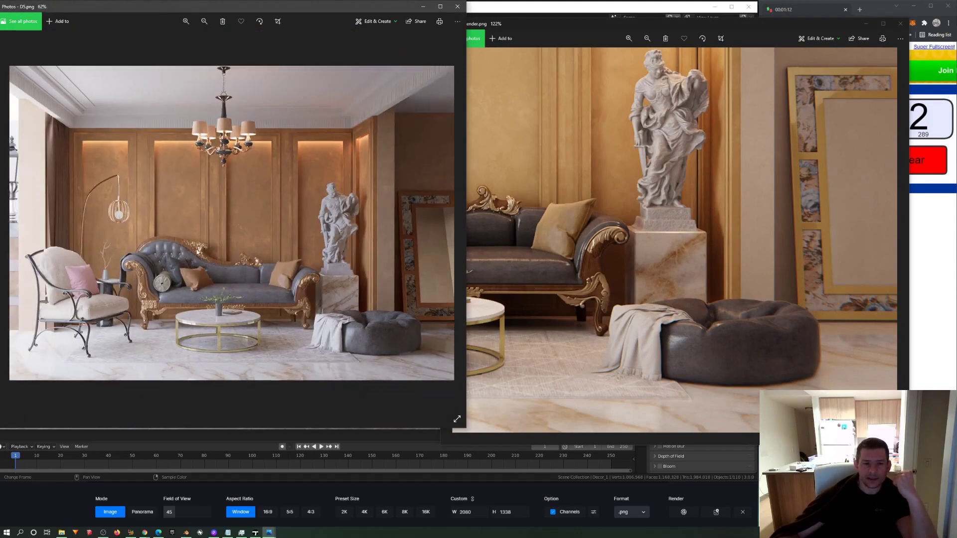
{"action": "scroll", "coordinate": [377, 82], "scroll_direction": "up", "scroll_amount": 5}
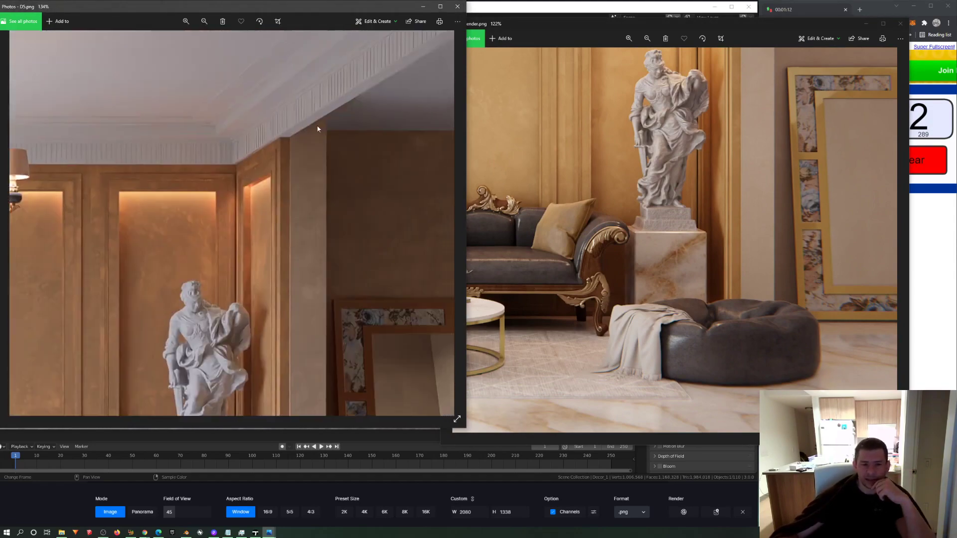
{"action": "left_click_drag", "start_coordinate": [702, 134], "coordinate": [716, 250]}
{"action": "scroll", "coordinate": [824, 171], "scroll_direction": "up", "scroll_amount": 3}
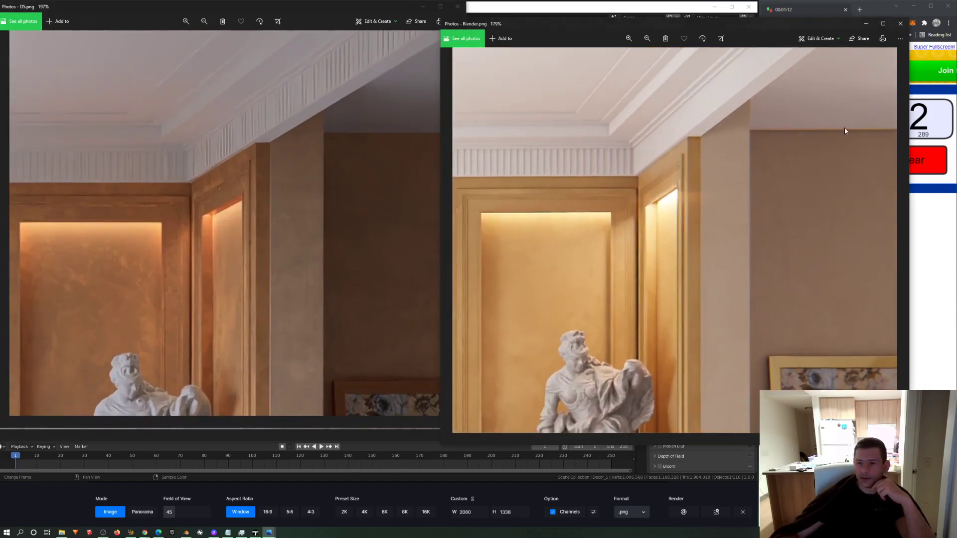
{"action": "left_click_drag", "start_coordinate": [672, 148], "coordinate": [804, 158]}
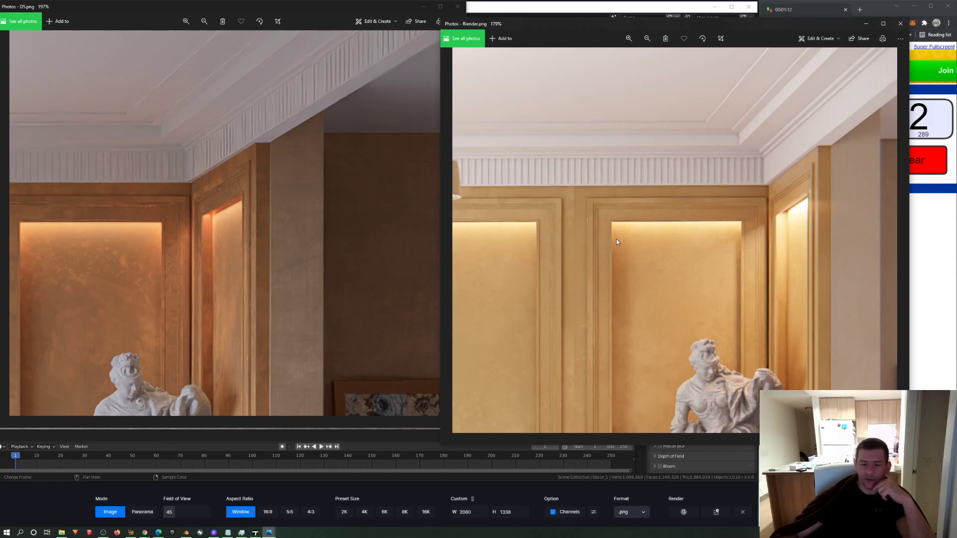
{"action": "double_click", "coordinate": [234, 273]}
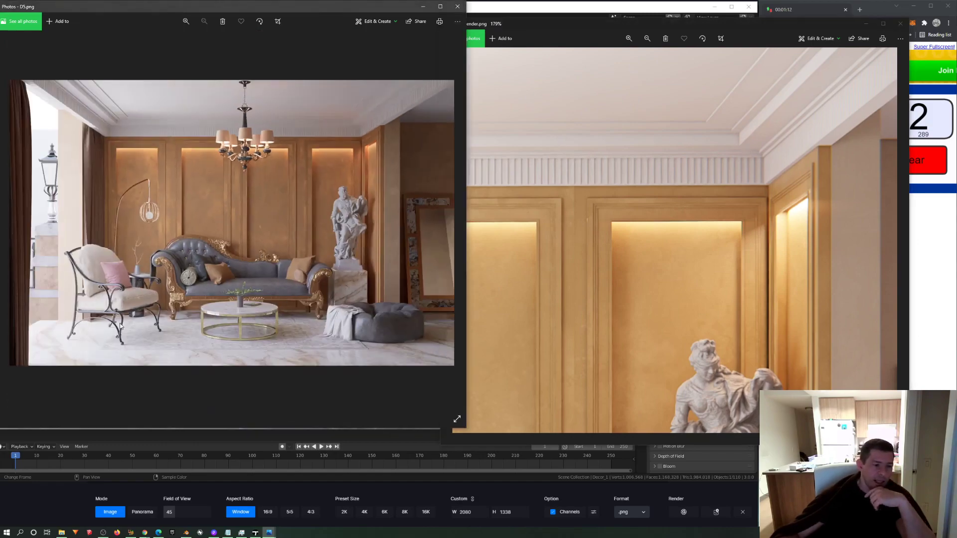
Zoom and pan both renders to compare the armchair
{"action": "scroll", "coordinate": [115, 325], "scroll_direction": "up", "scroll_amount": 3}
{"action": "scroll", "coordinate": [598, 274], "scroll_direction": "down", "scroll_amount": 4}
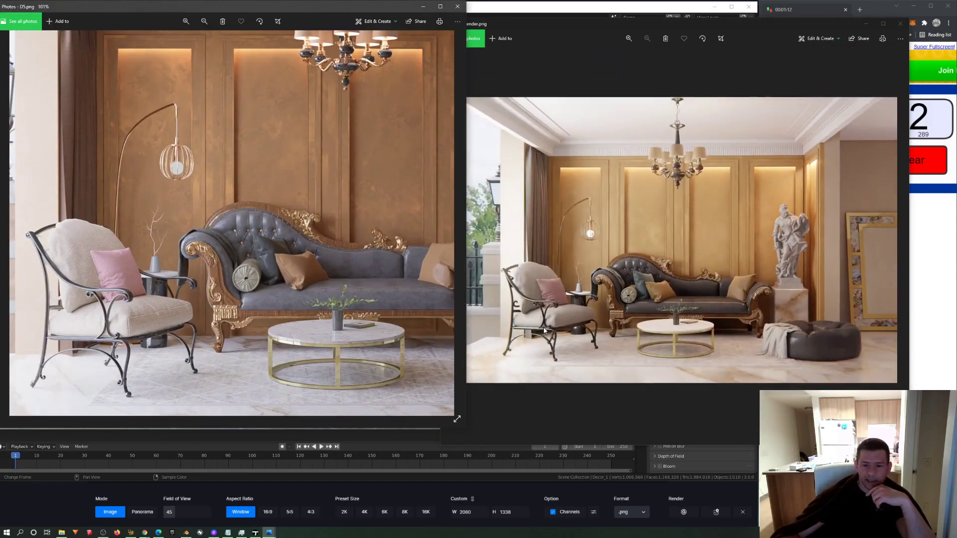
{"action": "scroll", "coordinate": [521, 333], "scroll_direction": "up", "scroll_amount": 4}
{"action": "left_click_drag", "start_coordinate": [613, 340], "coordinate": [602, 244]}
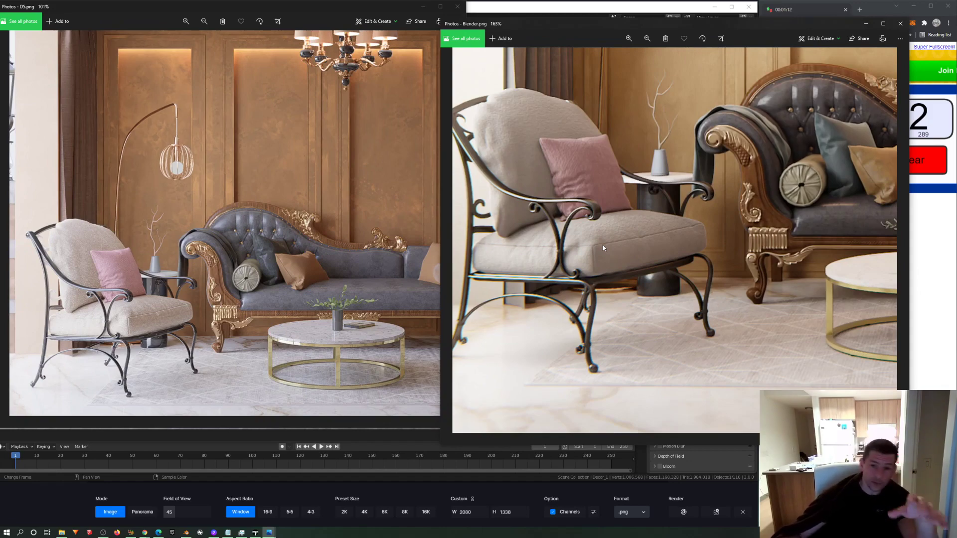
{"action": "scroll", "coordinate": [603, 244], "scroll_direction": "down", "scroll_amount": 5}
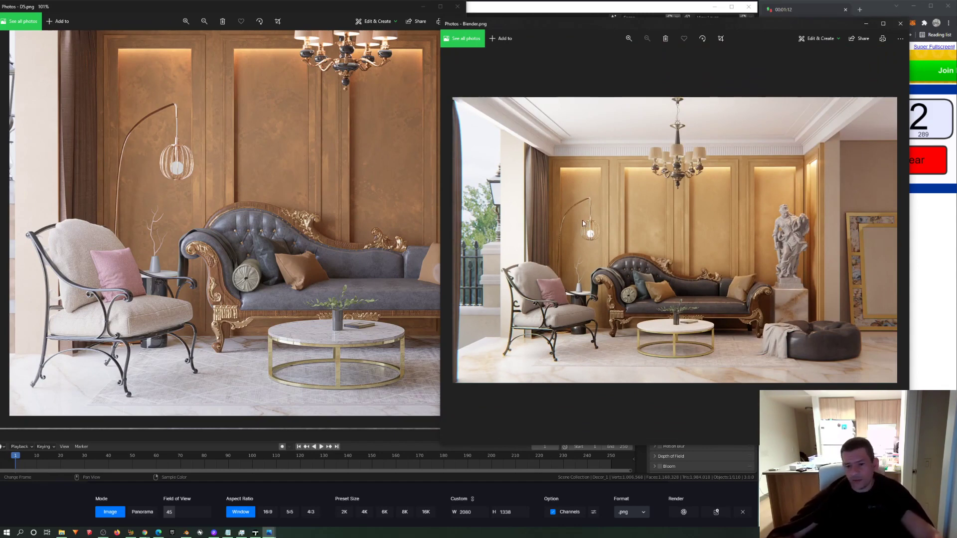
{"action": "scroll", "coordinate": [682, 284], "scroll_direction": "up", "scroll_amount": 2}
Zoom both renders out to full view and move the Blender.png window lower right
{"action": "scroll", "coordinate": [712, 314], "scroll_direction": "down", "scroll_amount": 2}
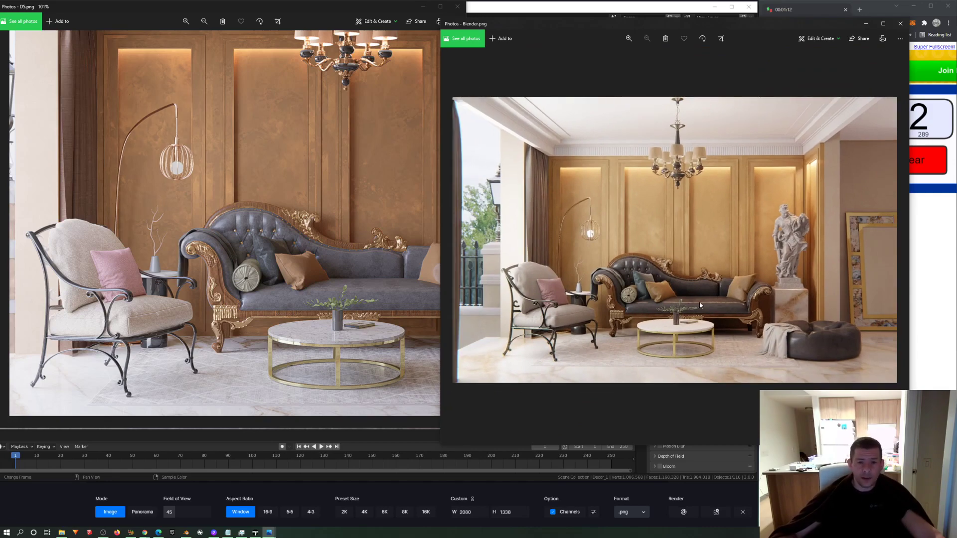
{"action": "scroll", "coordinate": [362, 224], "scroll_direction": "down", "scroll_amount": 2}
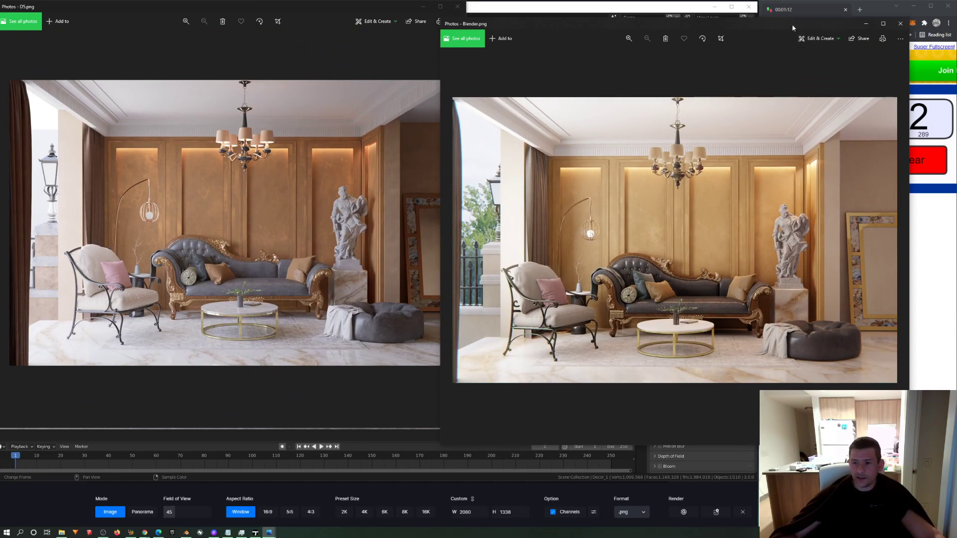
{"action": "left_click_drag", "start_coordinate": [697, 23], "coordinate": [745, 78]}
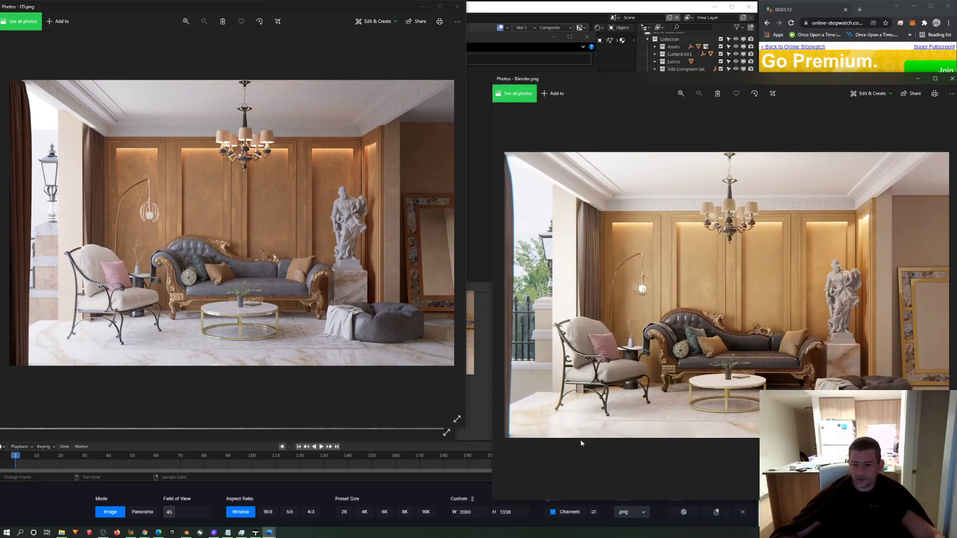